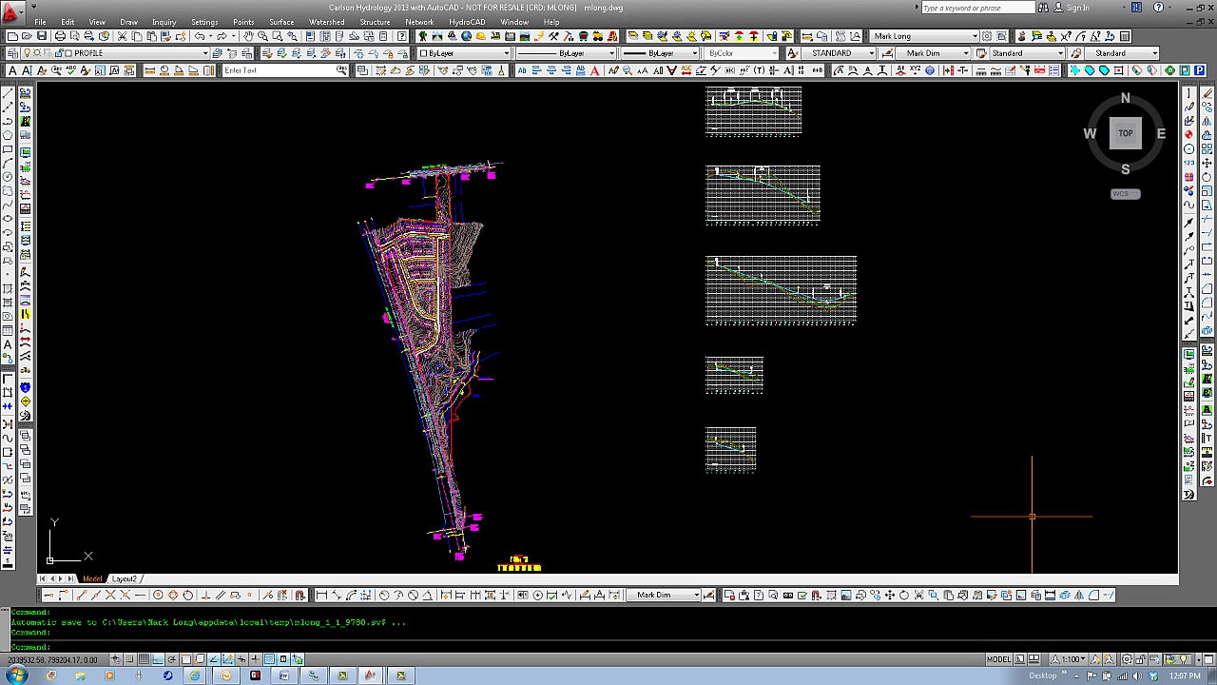
Step: Start Define Watershed Layers with the Rational Method and set the default ground cover to Lawns, Heavy Soil, Steep, 7%
{"action": "left_click", "coordinate": [338, 26]}
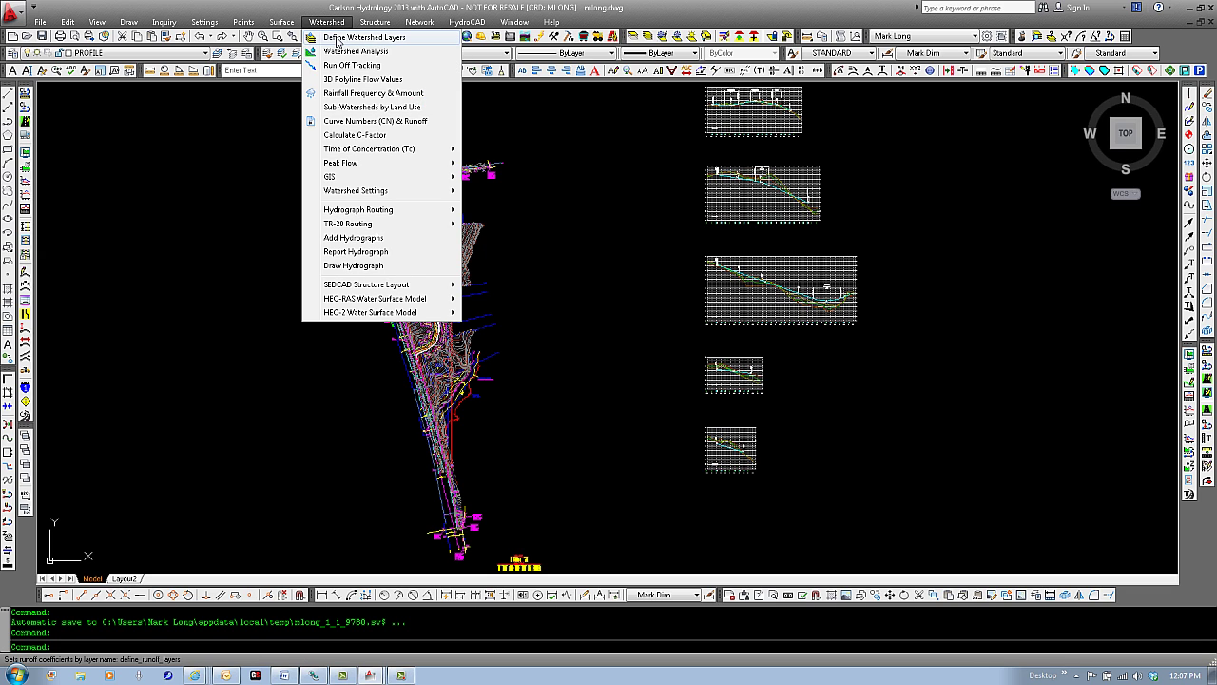
{"action": "left_click", "coordinate": [337, 38]}
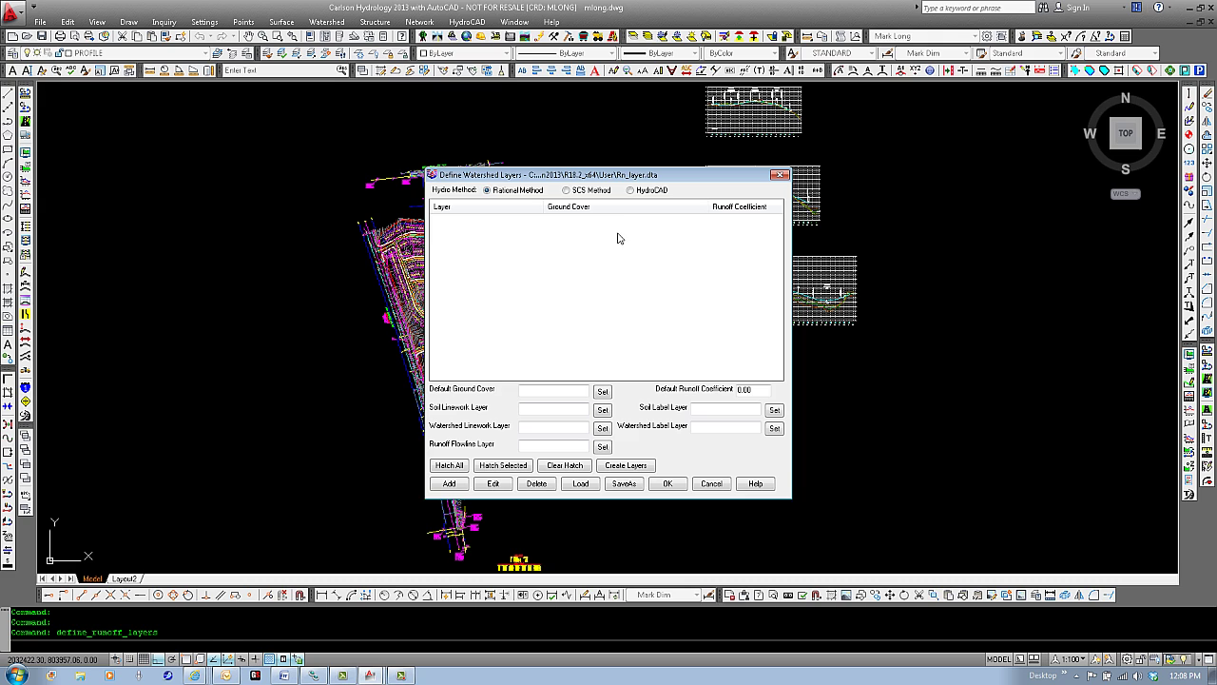
{"action": "left_click", "coordinate": [594, 191]}
{"action": "left_click", "coordinate": [631, 191]}
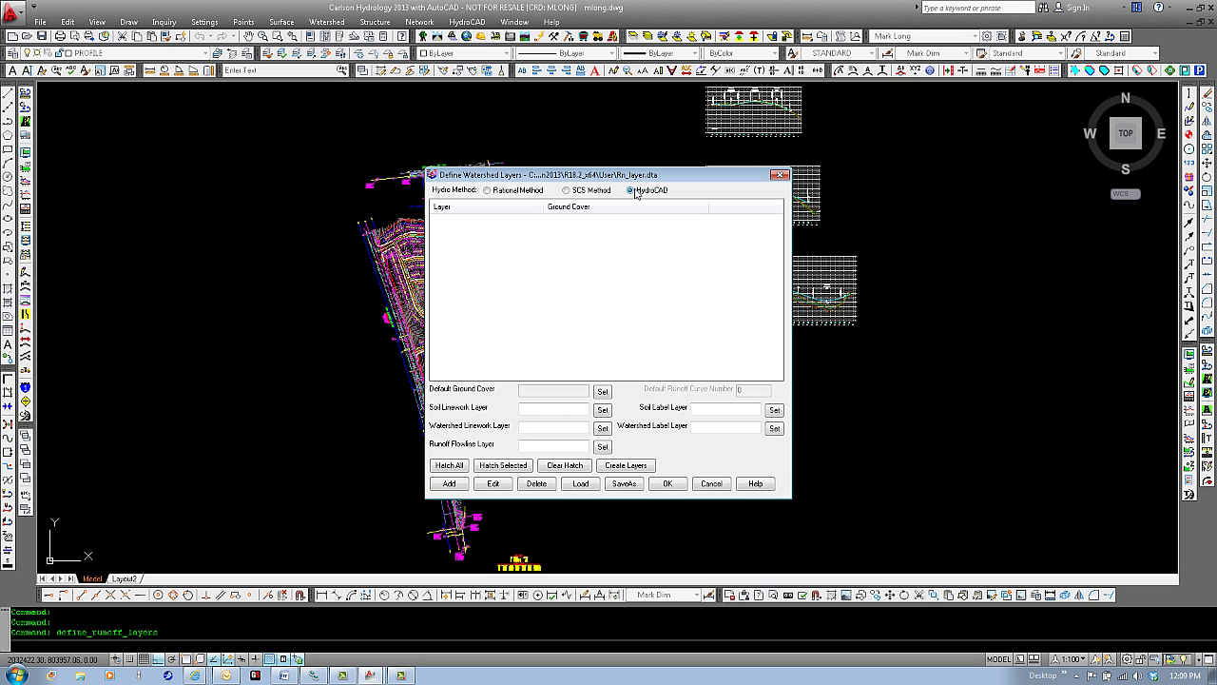
{"action": "left_click", "coordinate": [501, 191]}
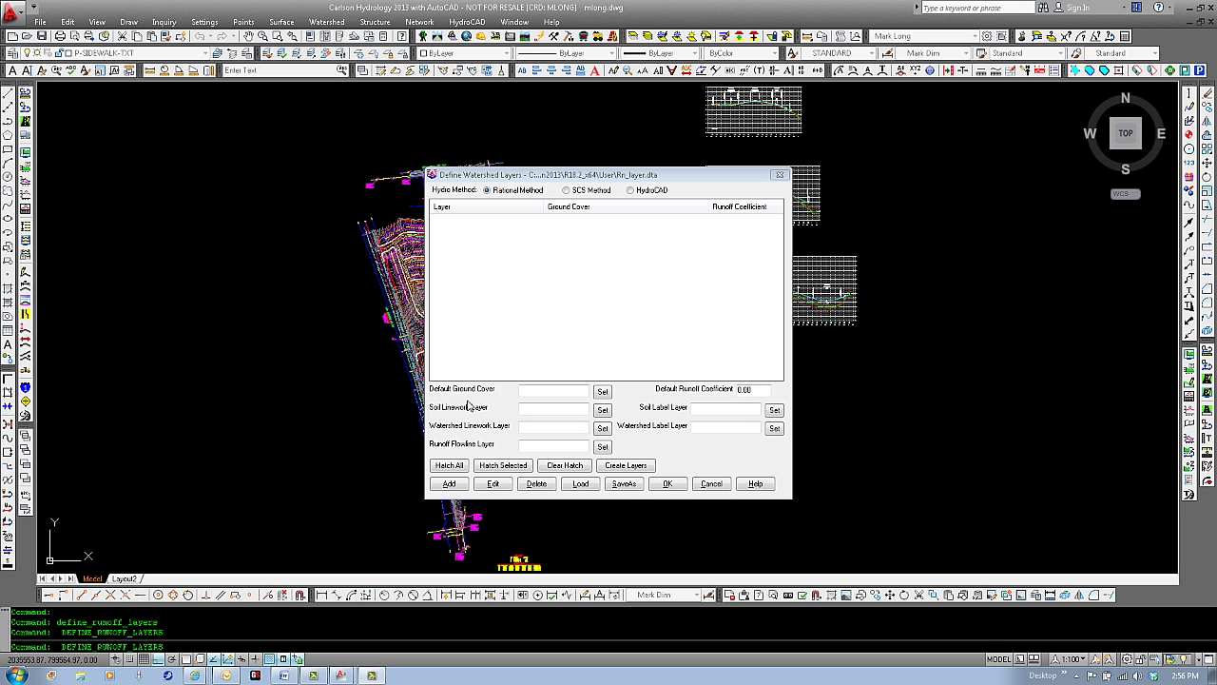
{"action": "left_click", "coordinate": [602, 393]}
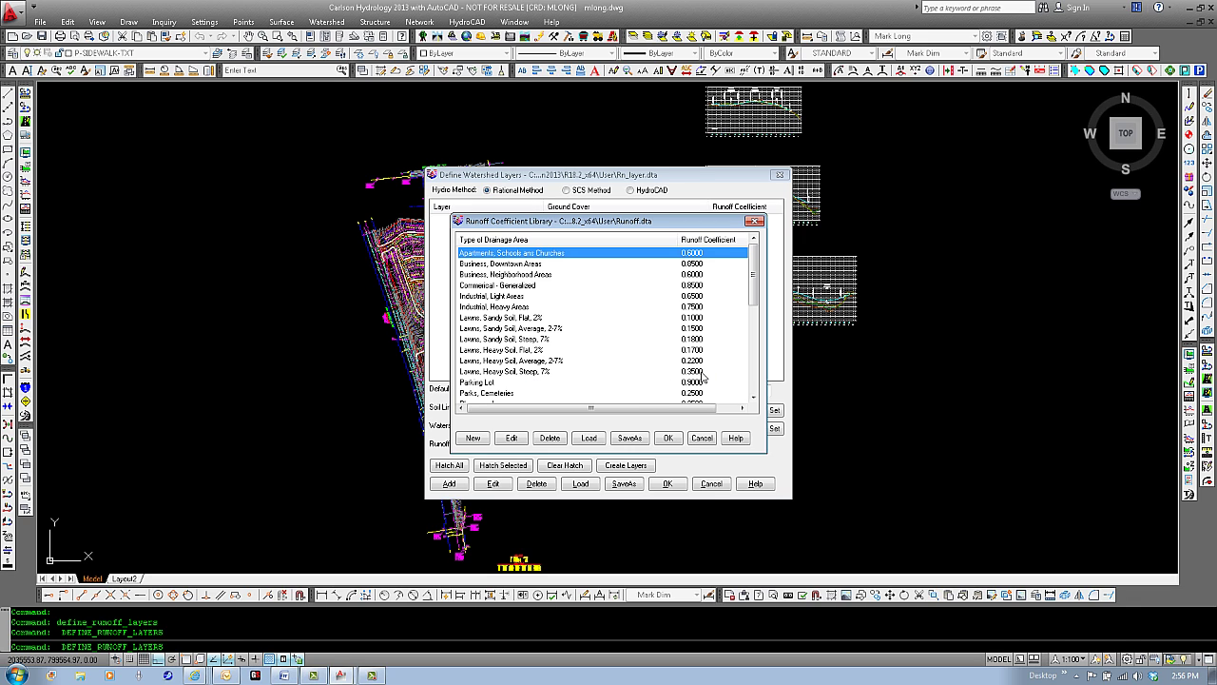
{"action": "double_click", "coordinate": [530, 371]}
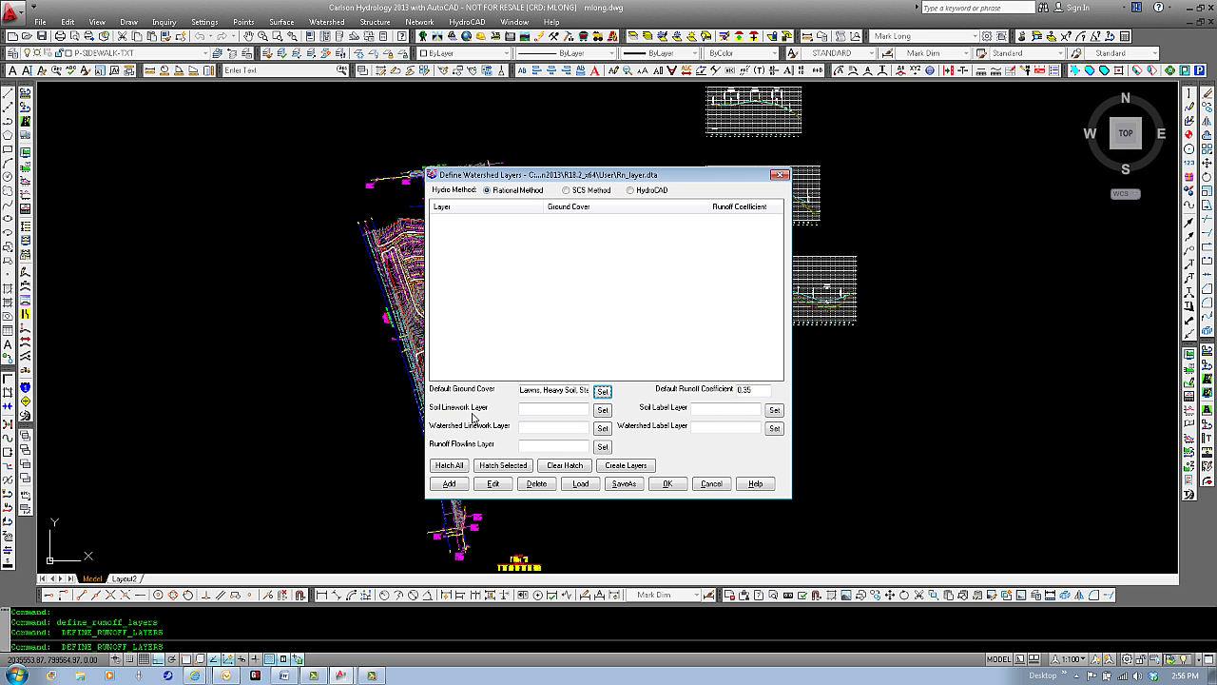
Step: Assign E-SOIL as the soil linework layer and E-SOIL-TXT as the soil label layer
{"action": "left_click", "coordinate": [603, 410]}
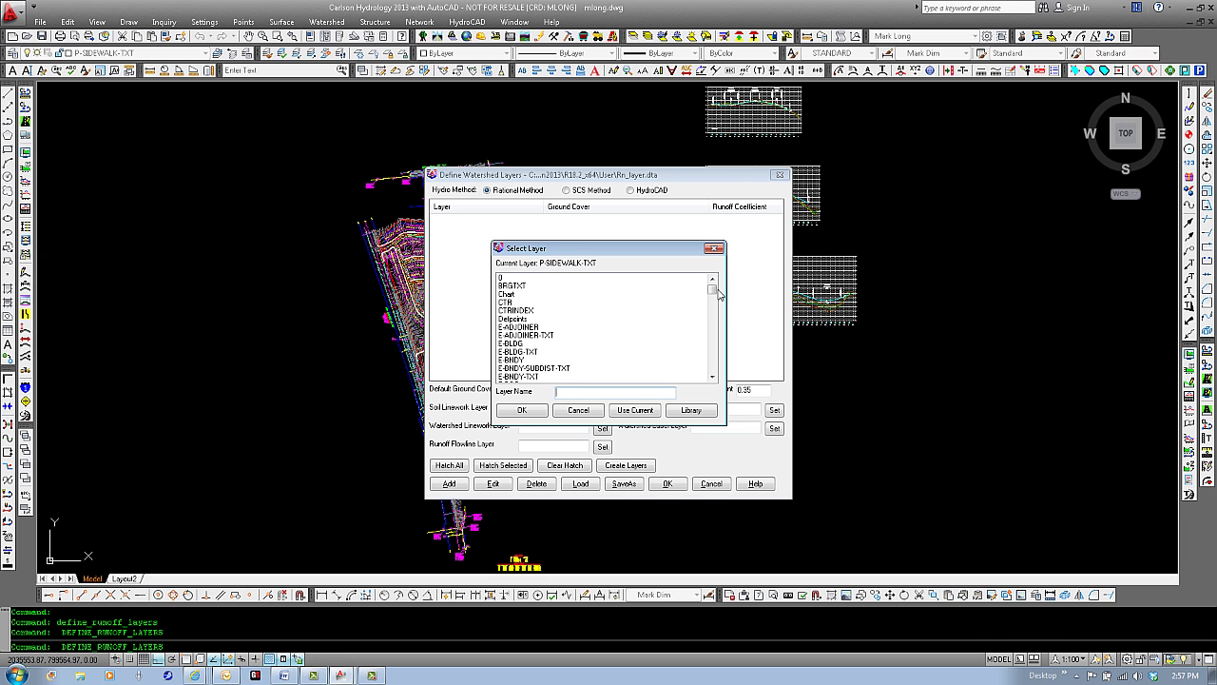
{"action": "left_click_drag", "start_coordinate": [715, 290], "coordinate": [721, 316]}
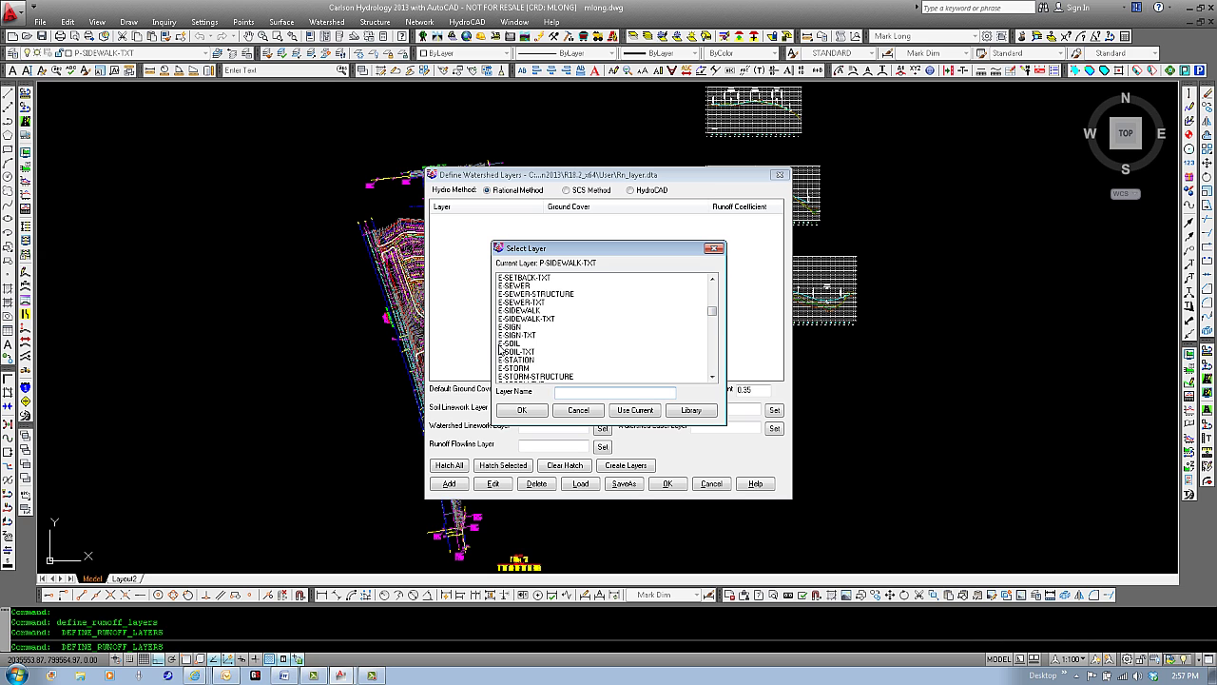
{"action": "double_click", "coordinate": [513, 345]}
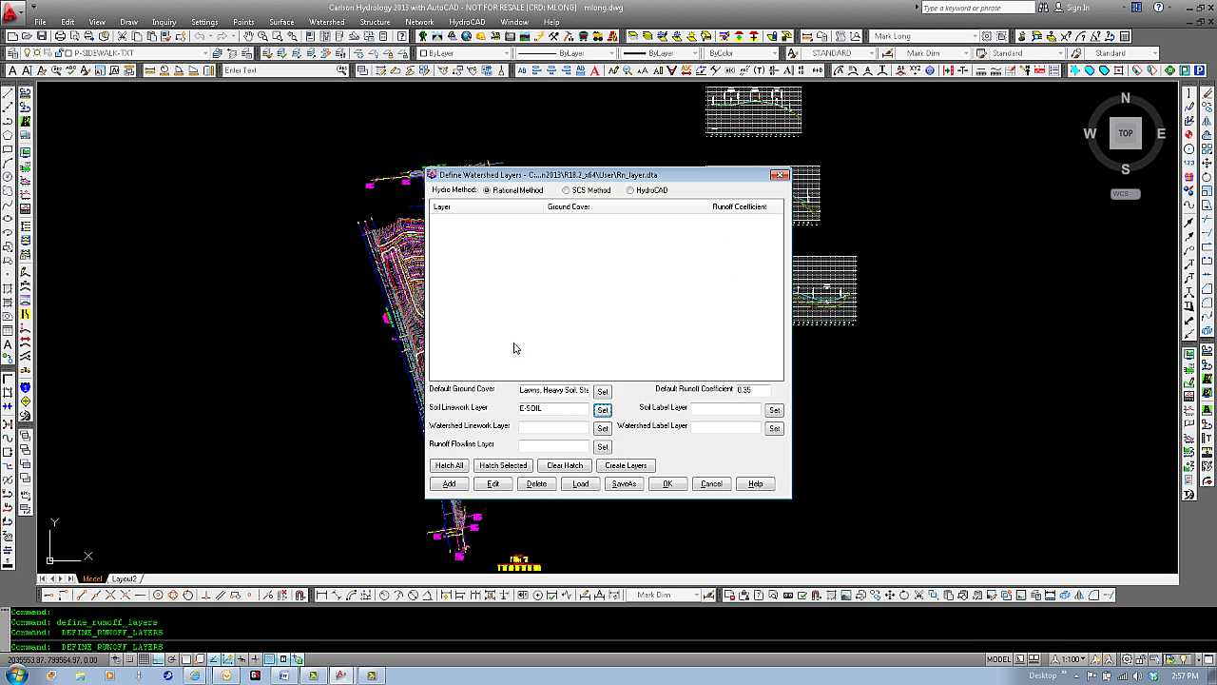
{"action": "left_click", "coordinate": [776, 411]}
{"action": "left_click", "coordinate": [514, 337]}
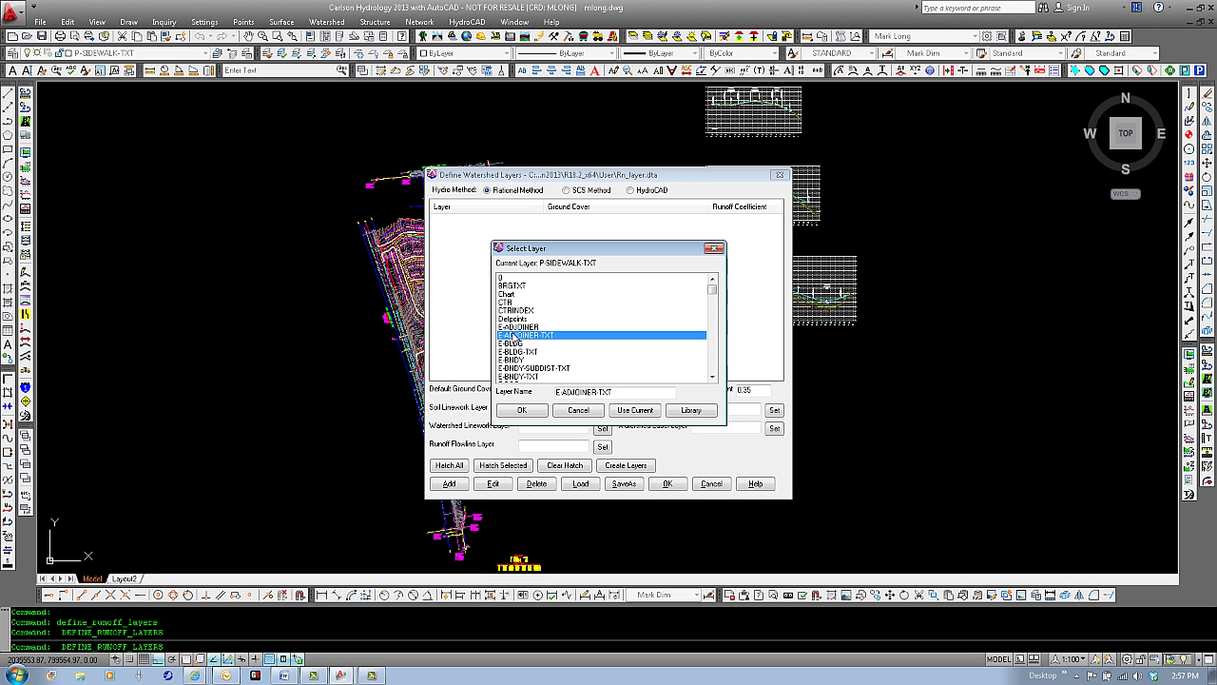
{"action": "scroll", "coordinate": [513, 336], "scroll_direction": "down", "scroll_amount": 8}
{"action": "scroll", "coordinate": [513, 337], "scroll_direction": "down", "scroll_amount": 8}
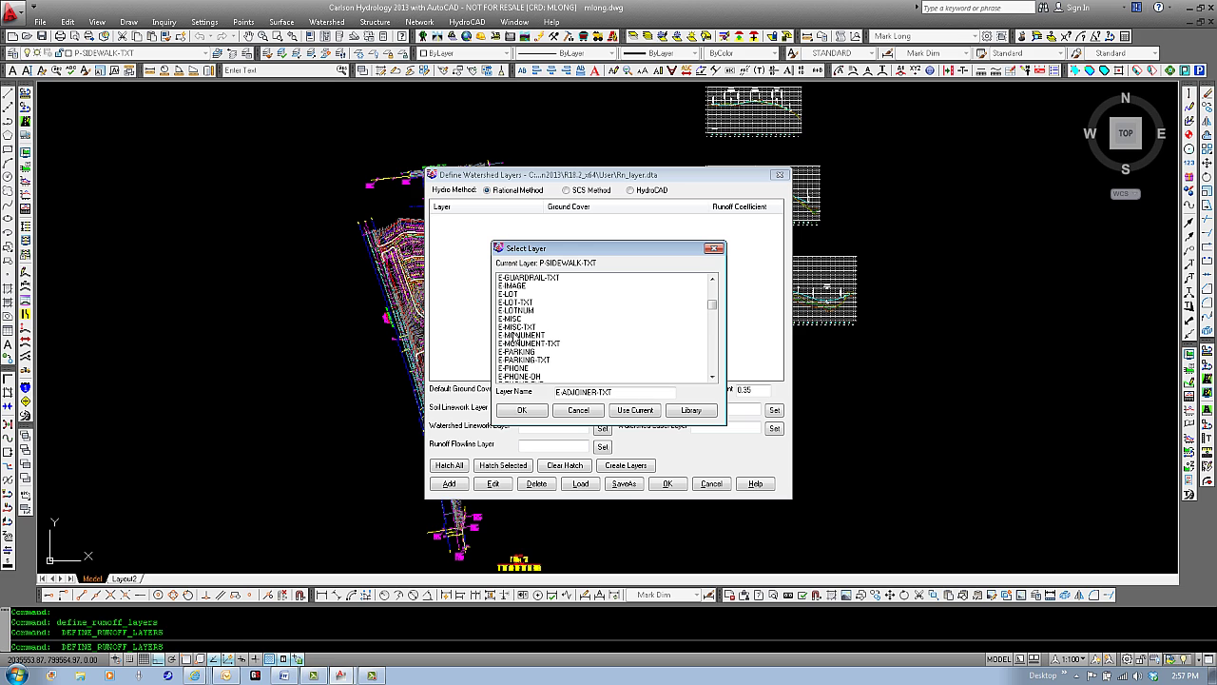
{"action": "scroll", "coordinate": [511, 337], "scroll_direction": "down", "scroll_amount": 2}
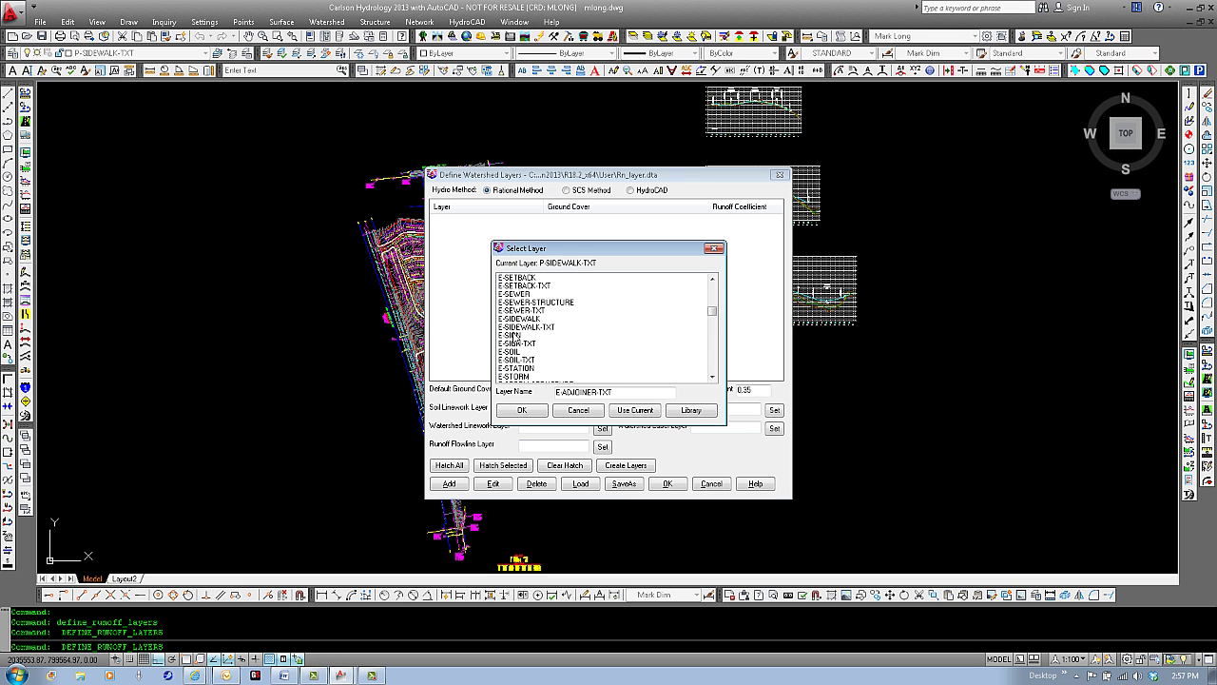
{"action": "double_click", "coordinate": [519, 359]}
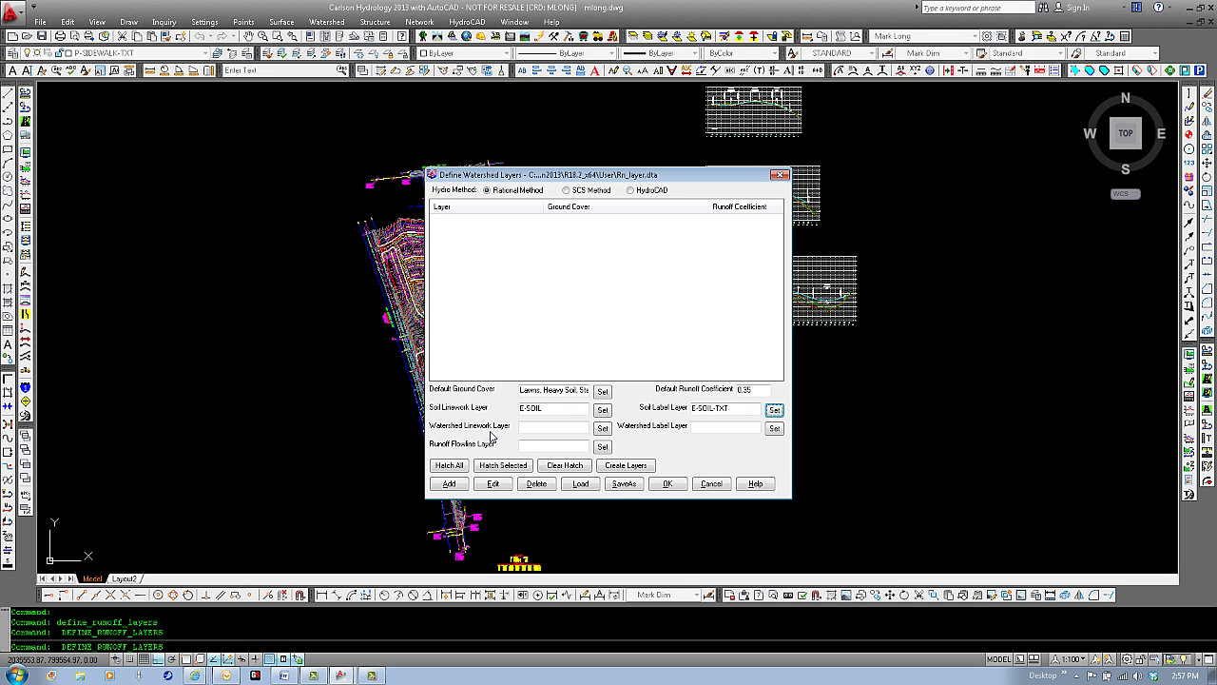
Step: Assign W-WATERSHED as the watershed linework layer and W-WATERSHED TXT as the watershed label layer
{"action": "left_click", "coordinate": [602, 429]}
{"action": "left_click", "coordinate": [522, 326]}
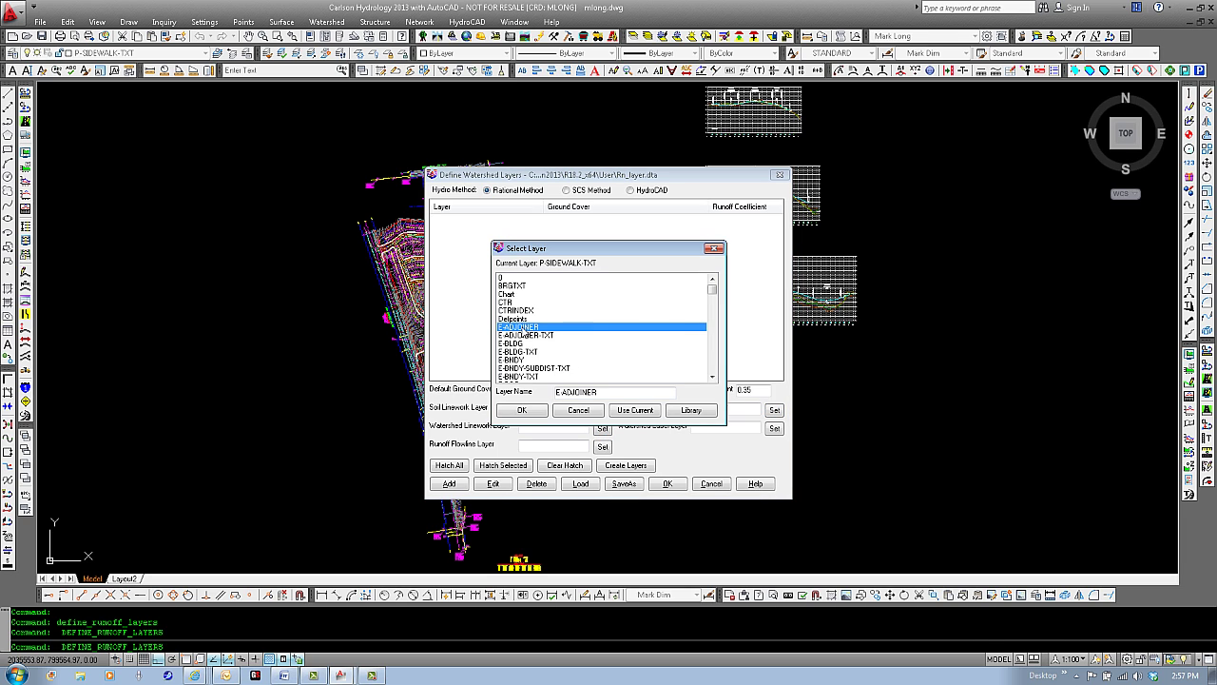
{"action": "scroll", "coordinate": [522, 329], "scroll_direction": "up", "scroll_amount": 2}
{"action": "scroll", "coordinate": [619, 364], "scroll_direction": "down", "scroll_amount": 2}
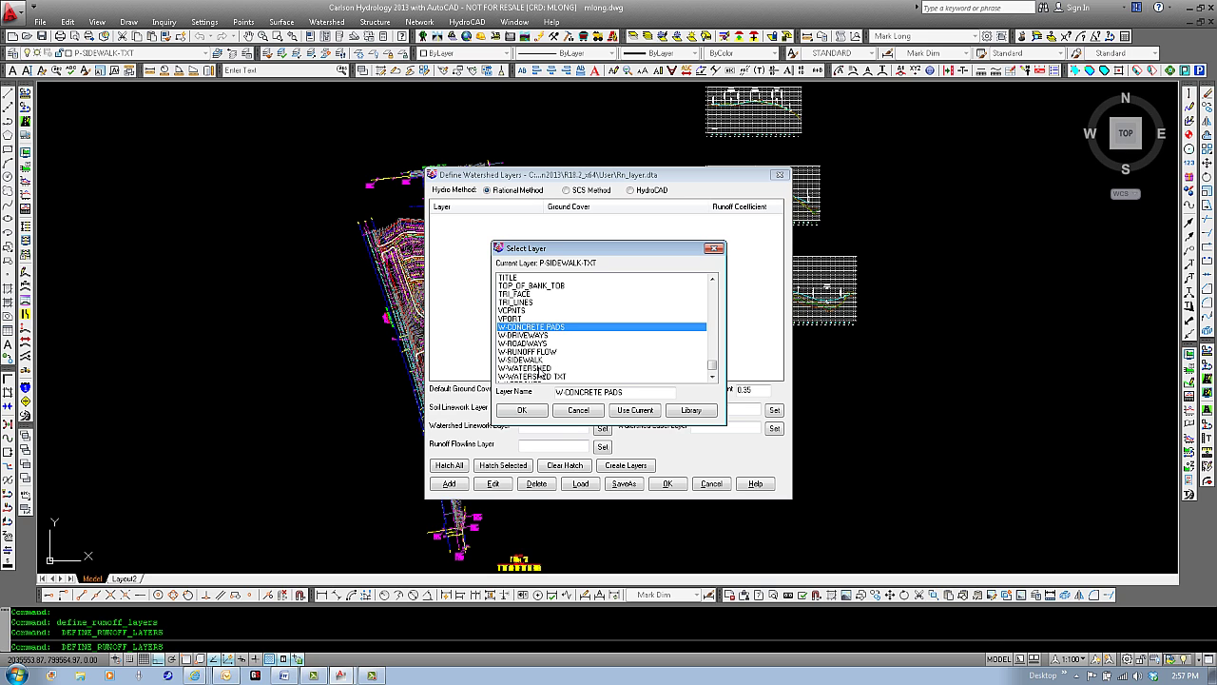
{"action": "double_click", "coordinate": [532, 368]}
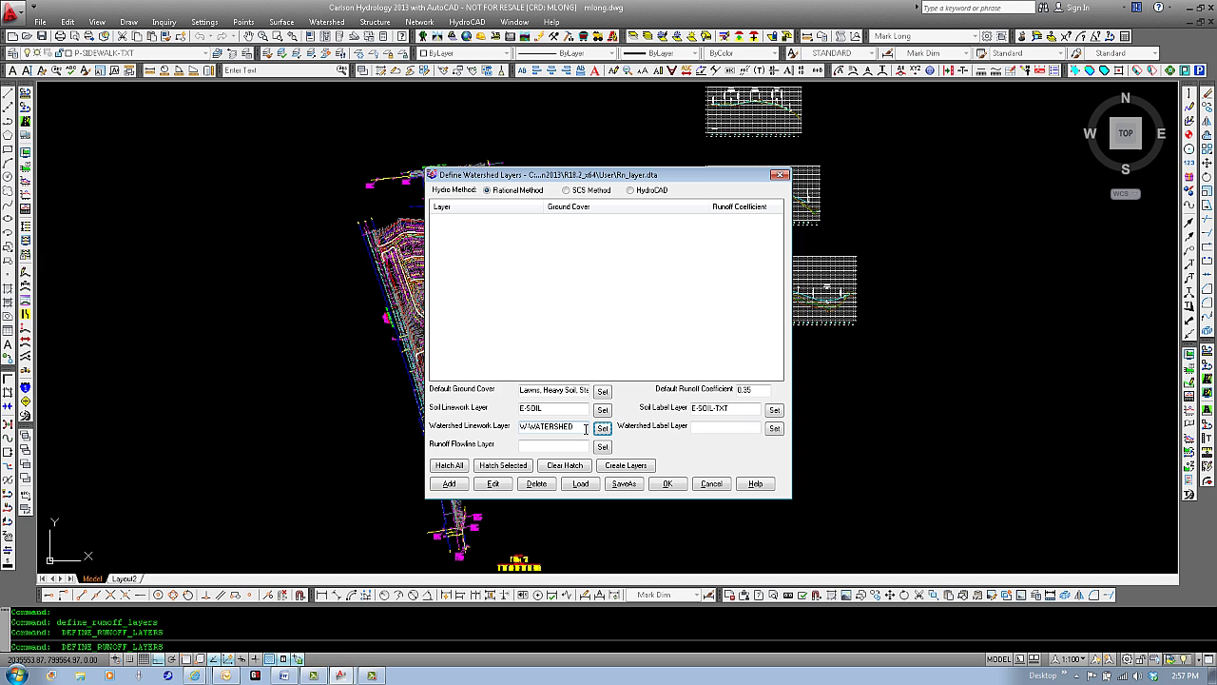
{"action": "left_click", "coordinate": [773, 428]}
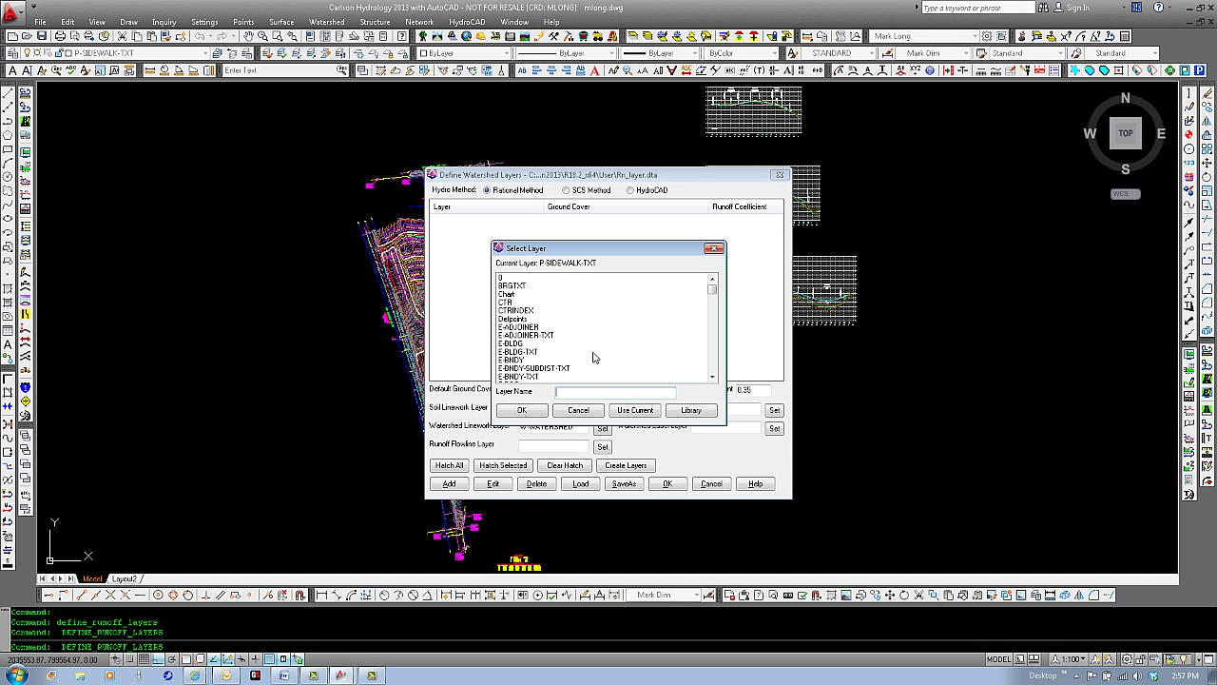
{"action": "left_click", "coordinate": [565, 354]}
{"action": "key", "text": "w"}
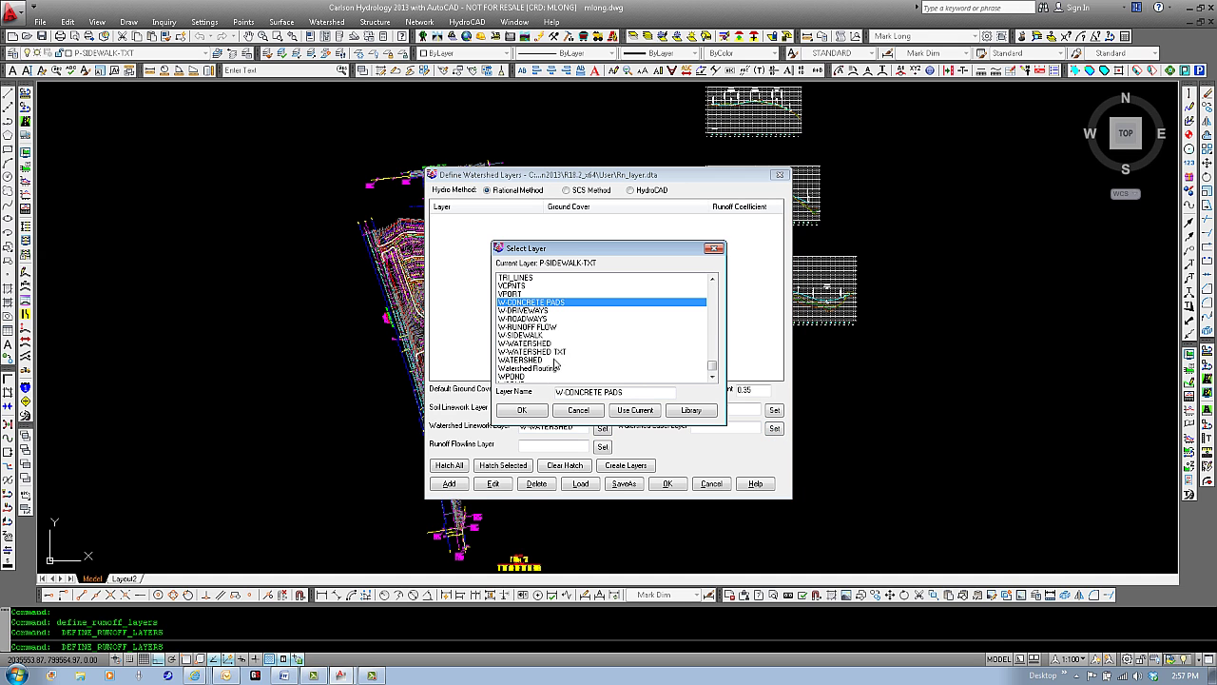
{"action": "double_click", "coordinate": [528, 351]}
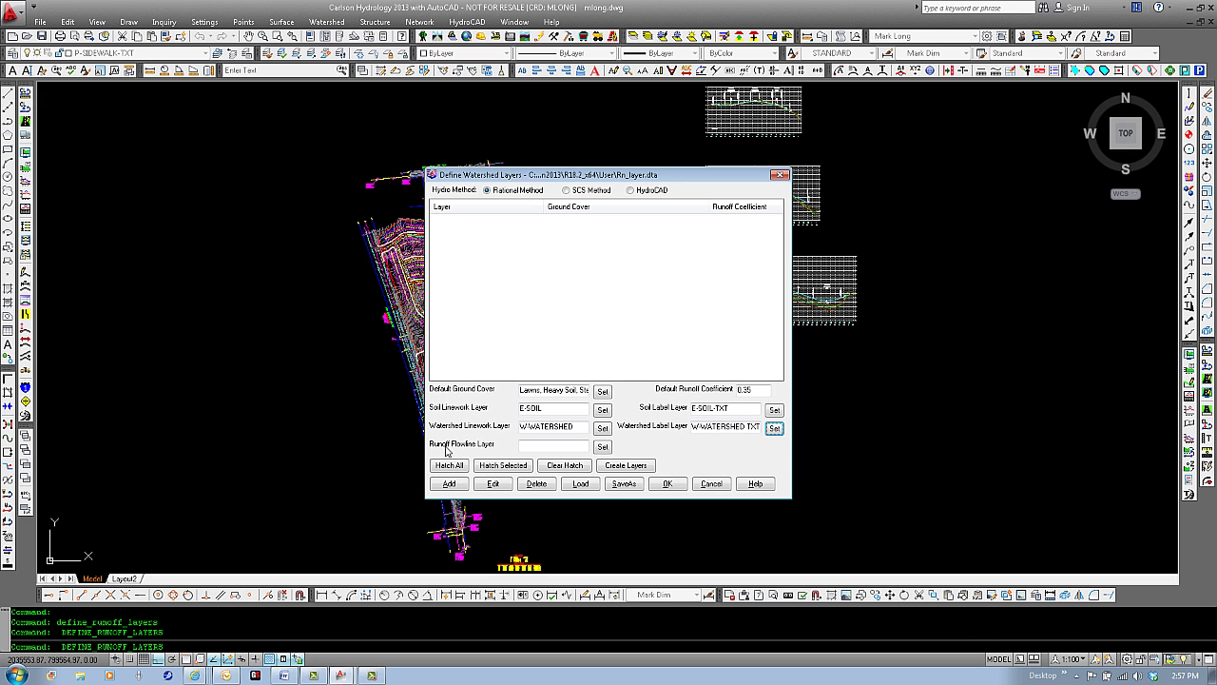
Step: Assign W-RUNOFF FLOW as the runoff flowline layer and accept the watershed layer definitions
{"action": "left_click", "coordinate": [603, 446]}
{"action": "left_click", "coordinate": [531, 327]}
{"action": "key", "text": "w"}
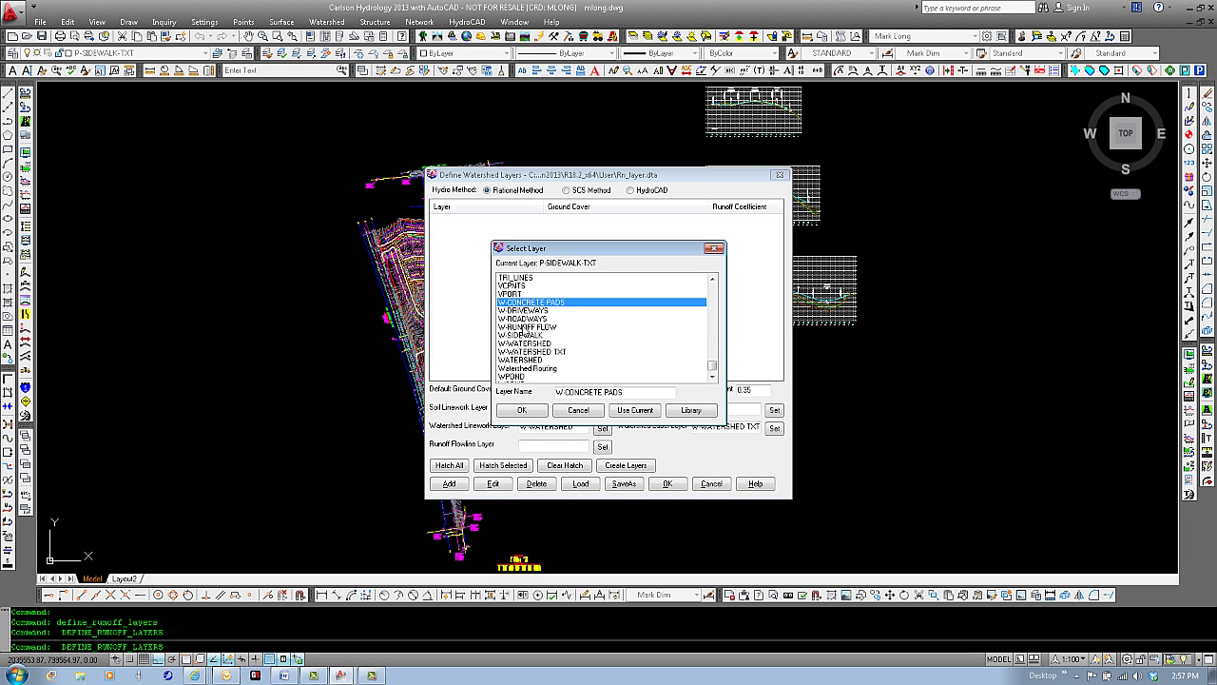
{"action": "left_click", "coordinate": [523, 327]}
{"action": "left_click", "coordinate": [517, 410]}
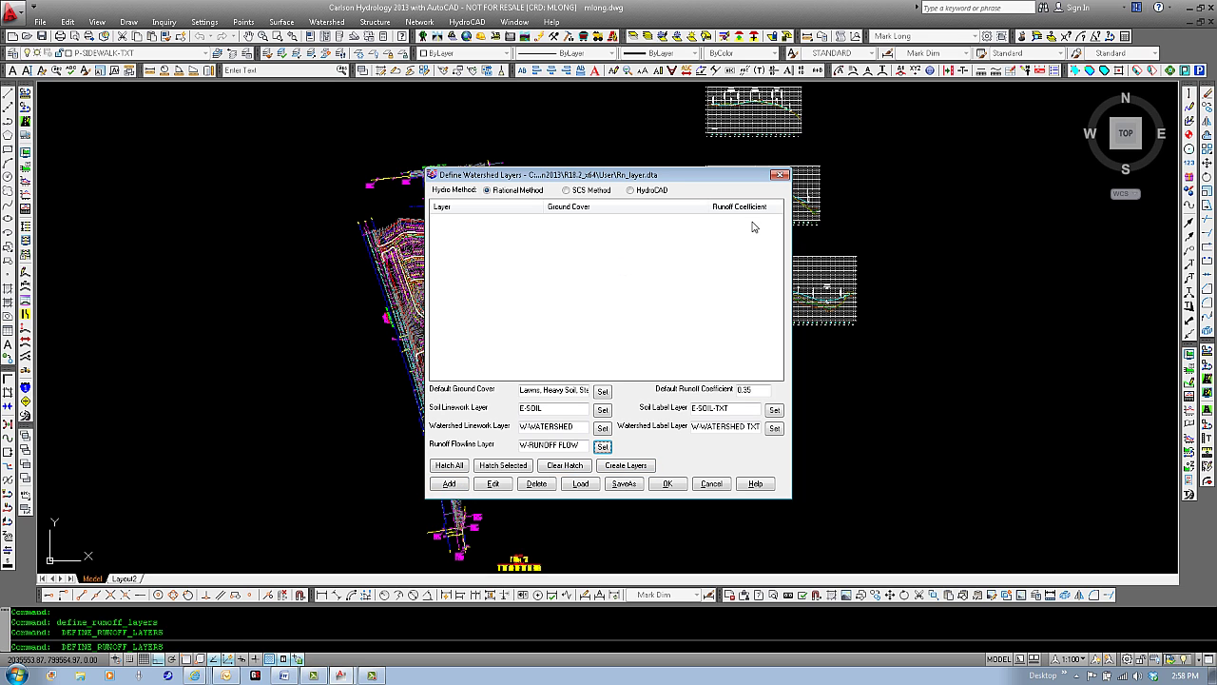
{"action": "left_click", "coordinate": [670, 486]}
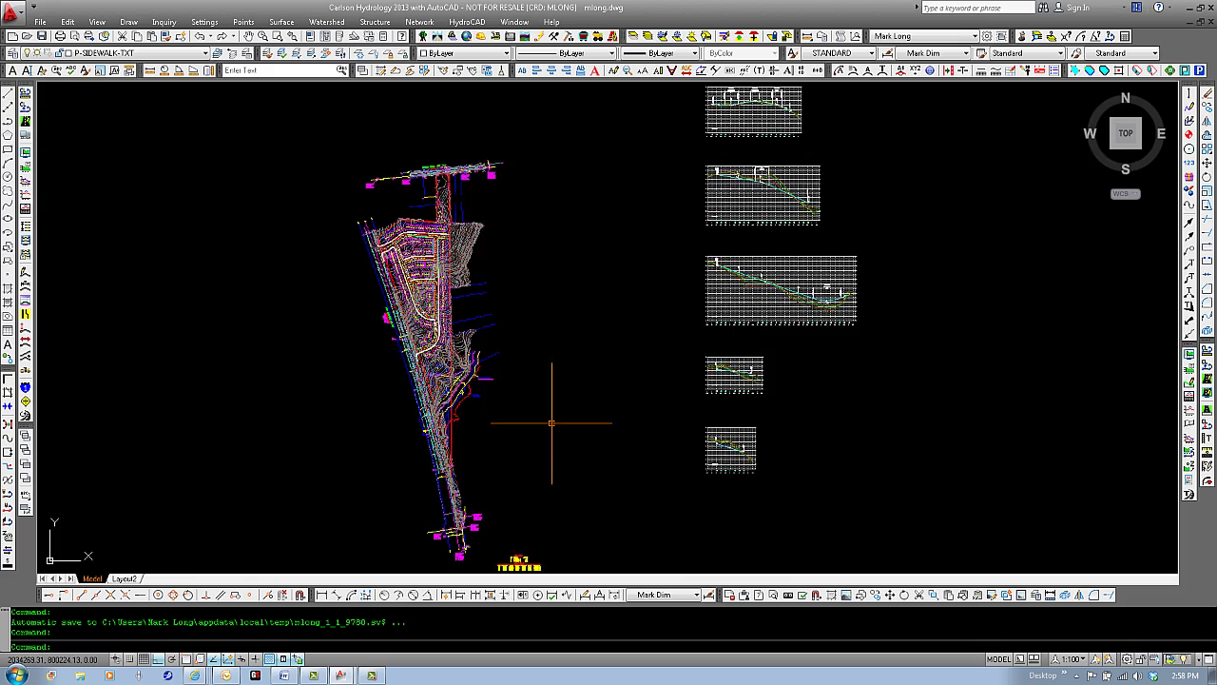
Step: Restore the Watershed Layer layer state and identify the layer of the closed roadway polyline
{"action": "middle_click_drag", "start_coordinate": [558, 422], "coordinate": [877, 453]}
{"action": "scroll", "coordinate": [690, 237], "scroll_direction": "up", "scroll_amount": 6}
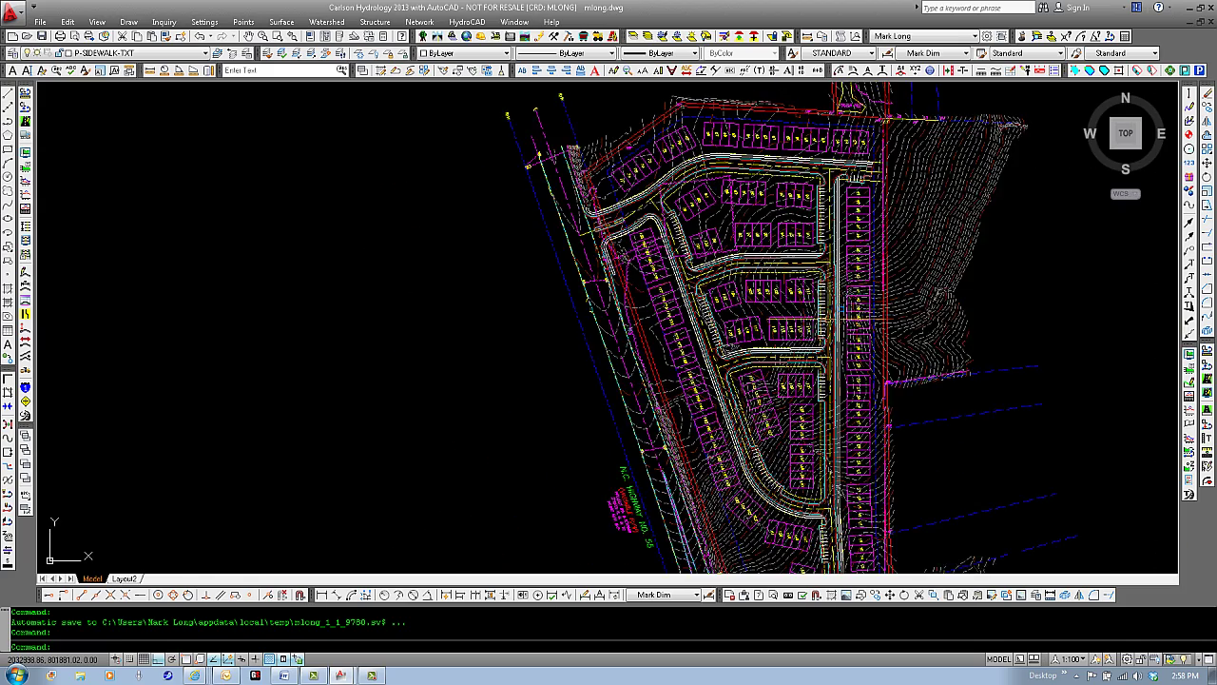
{"action": "left_click", "coordinate": [245, 55]}
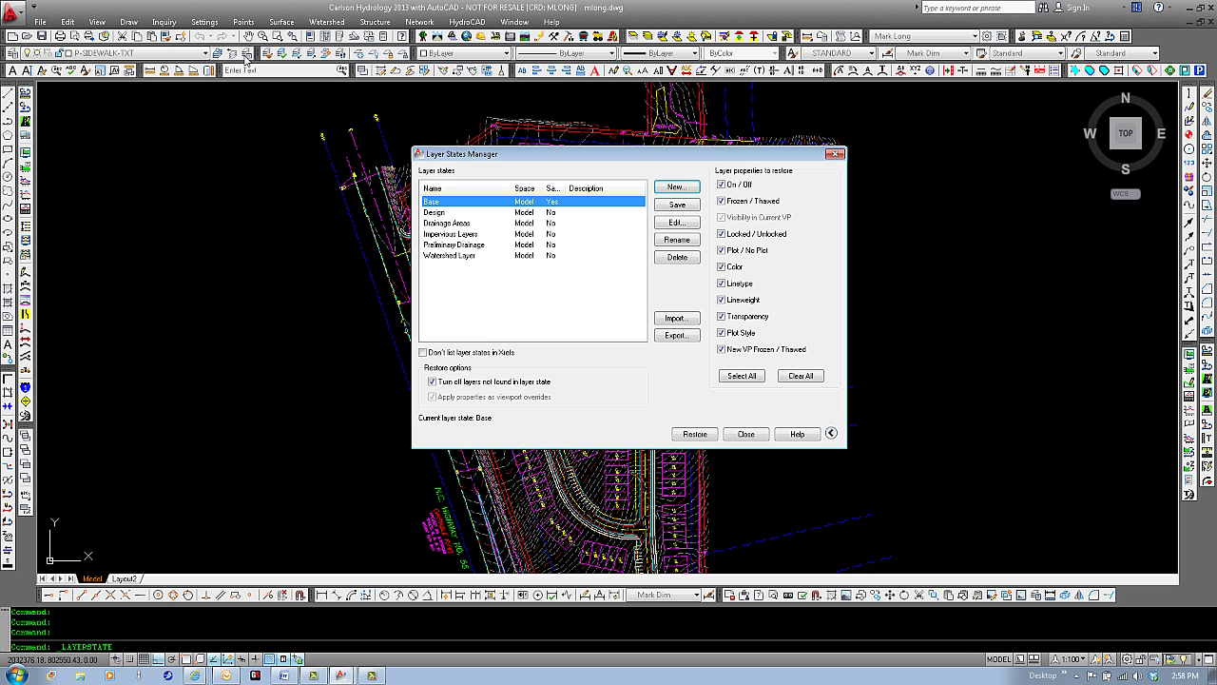
{"action": "double_click", "coordinate": [457, 255]}
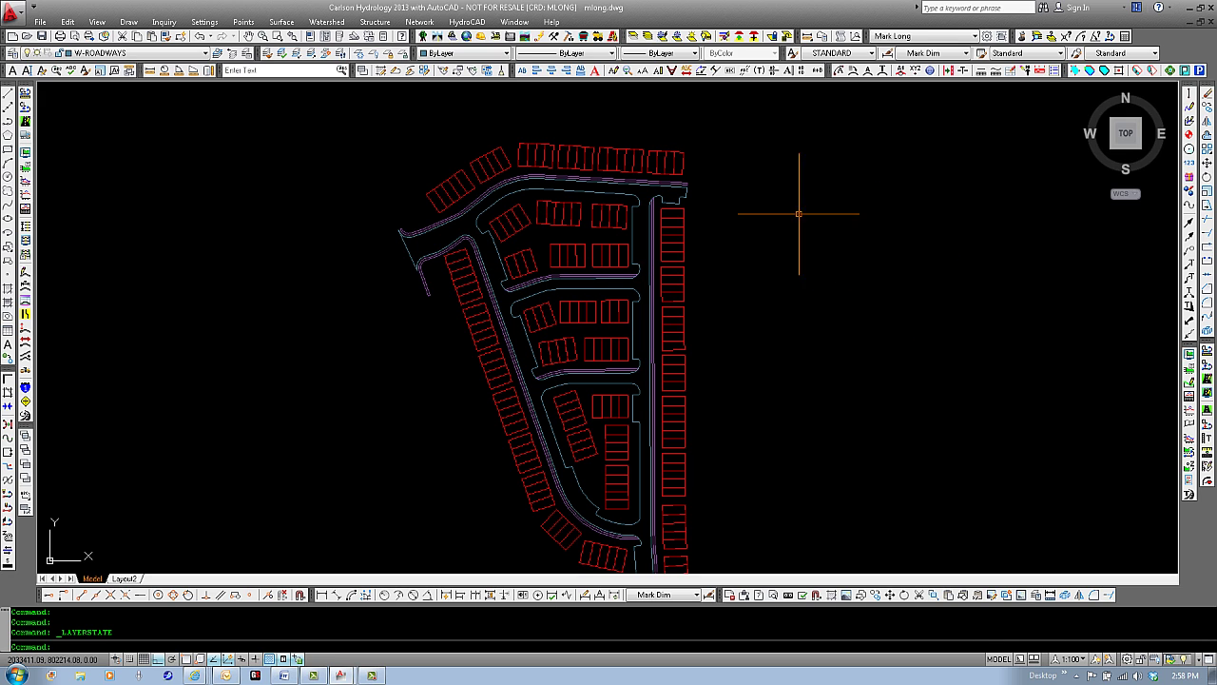
{"action": "mouse_move", "coordinate": [683, 162]}
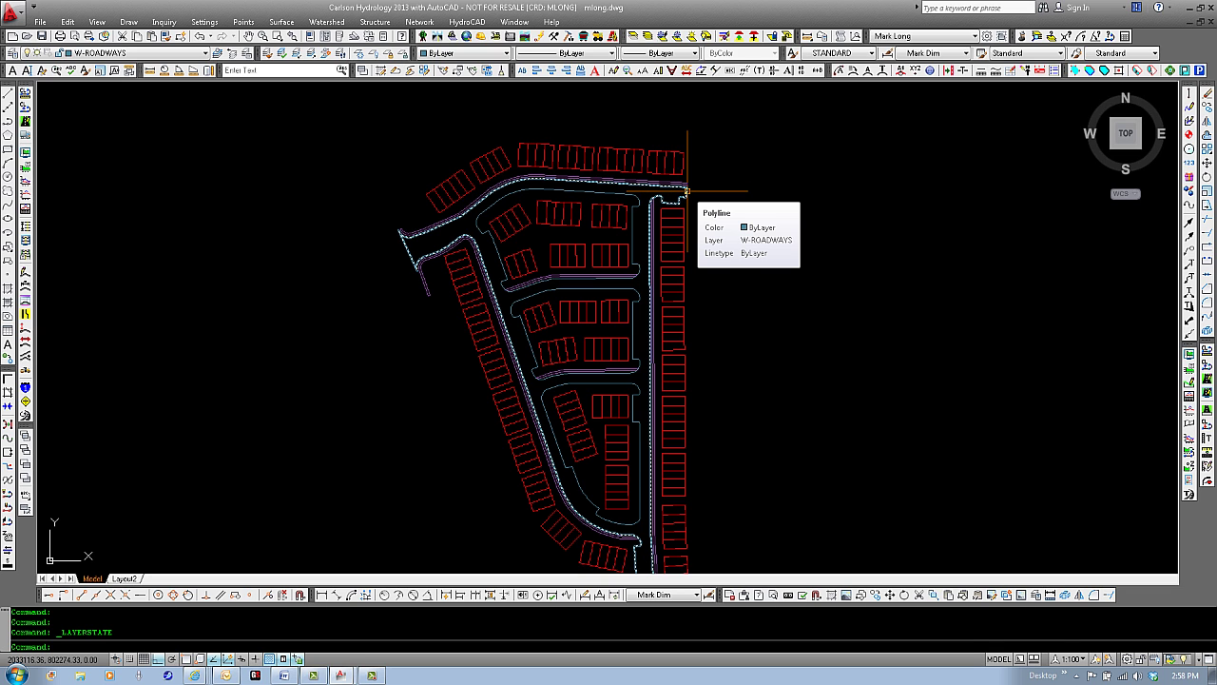
{"action": "scroll", "coordinate": [736, 275], "scroll_direction": "down", "scroll_amount": 2}
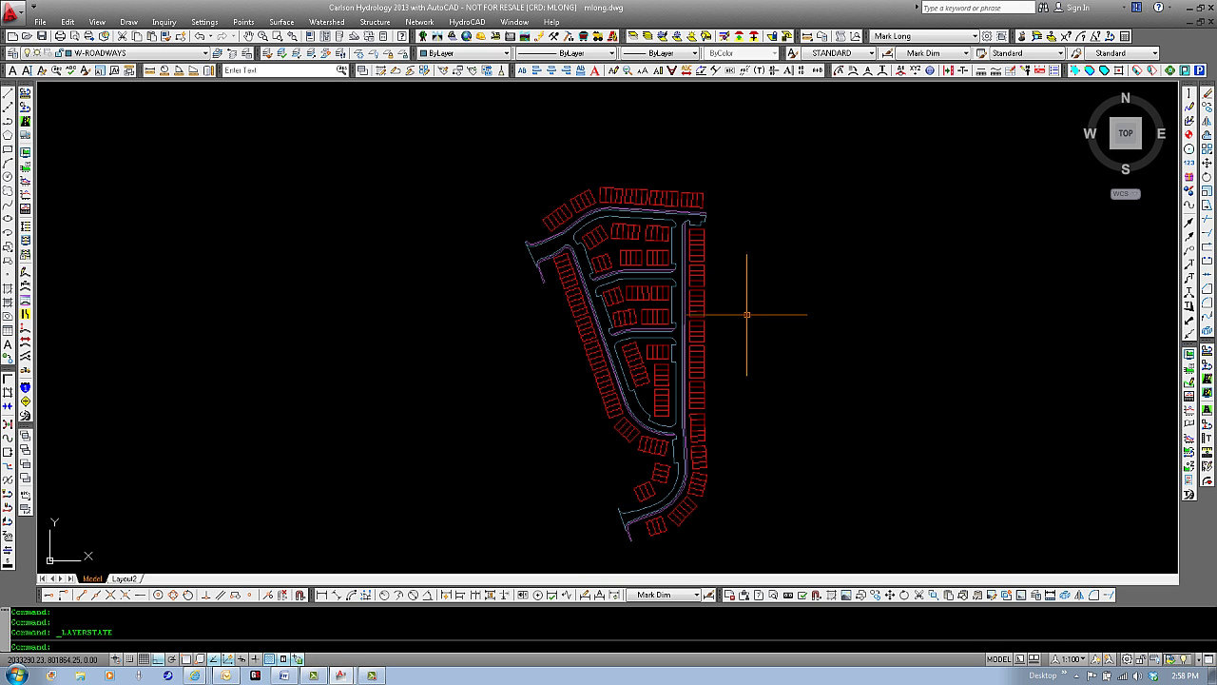
Step: Add a runoff layer entry in Define Watershed Layers using the W-CONCRETE PADS layer
{"action": "left_click", "coordinate": [326, 21]}
{"action": "left_click", "coordinate": [329, 39]}
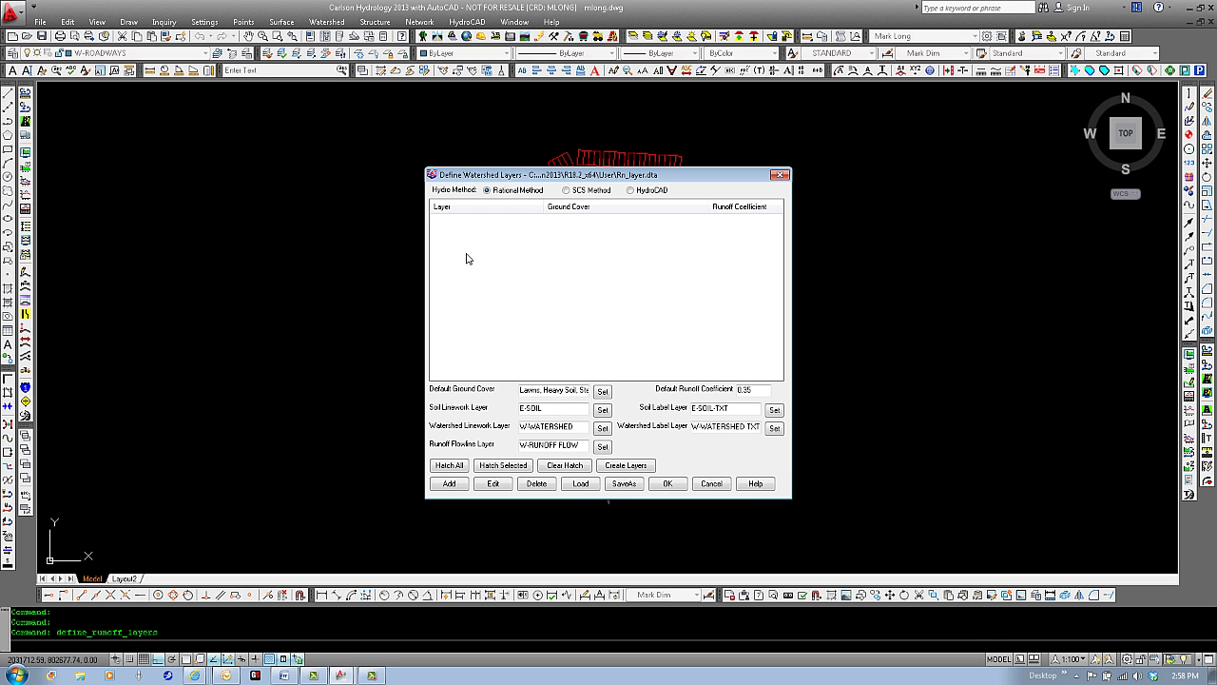
{"action": "left_click", "coordinate": [450, 484]}
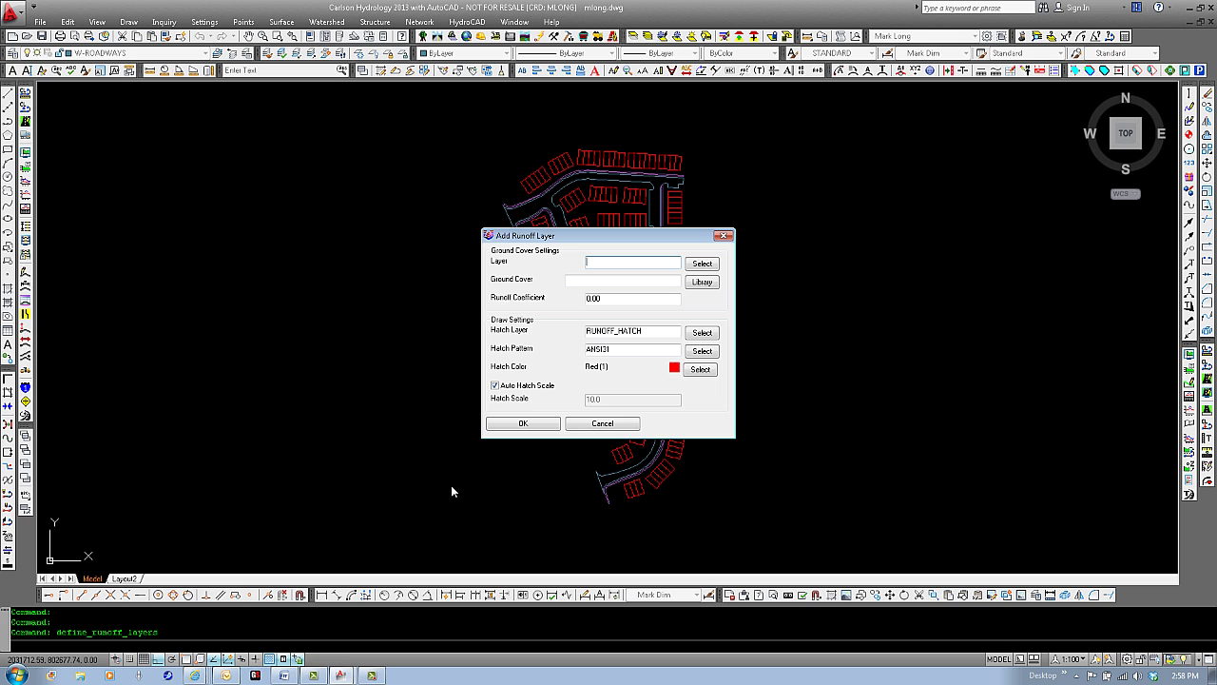
{"action": "left_click", "coordinate": [709, 267]}
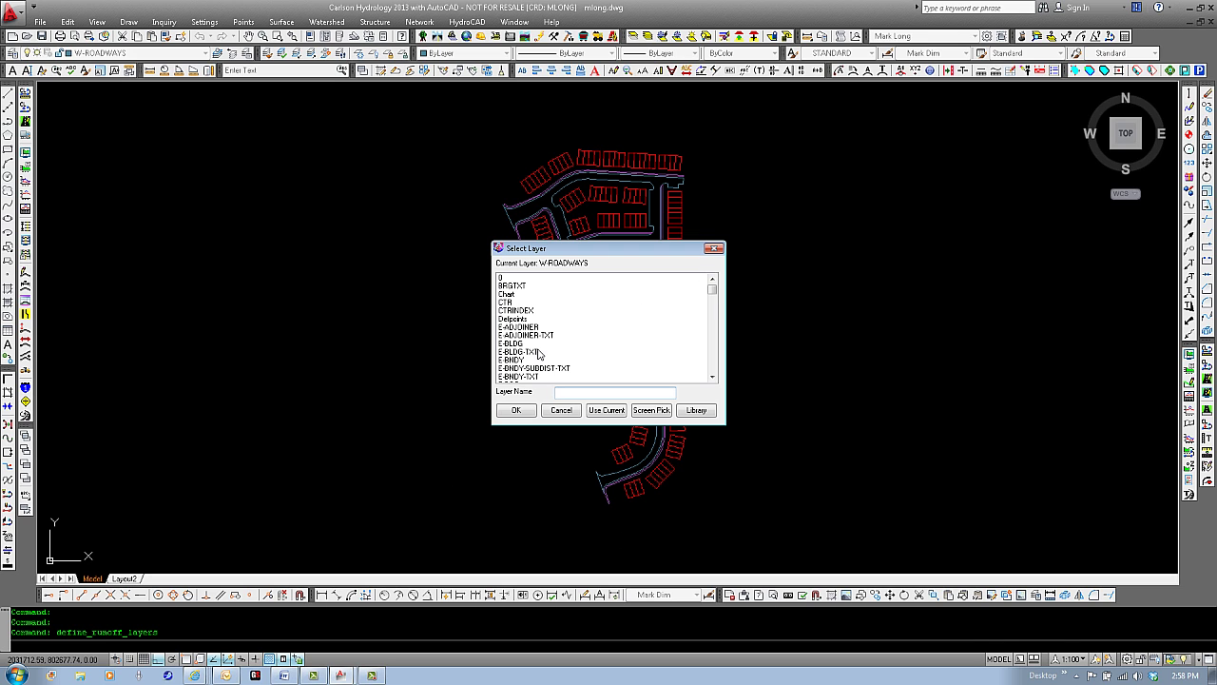
{"action": "key", "text": "w"}
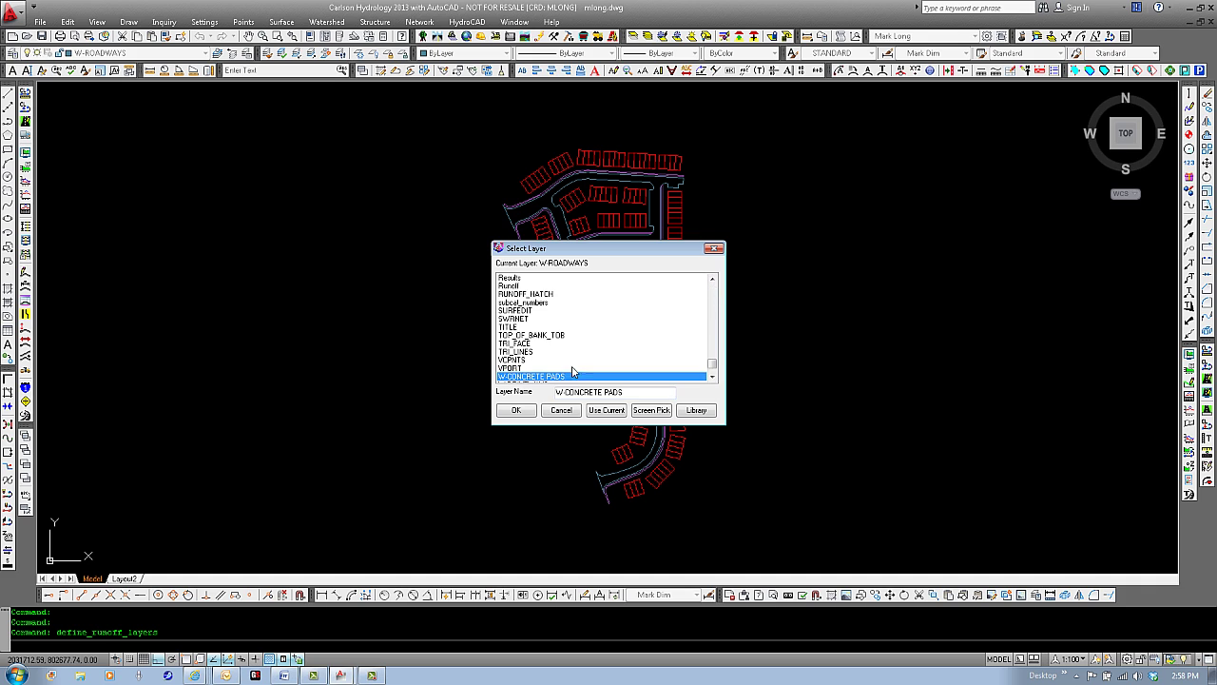
{"action": "scroll", "coordinate": [608, 342], "scroll_direction": "down", "scroll_amount": 2}
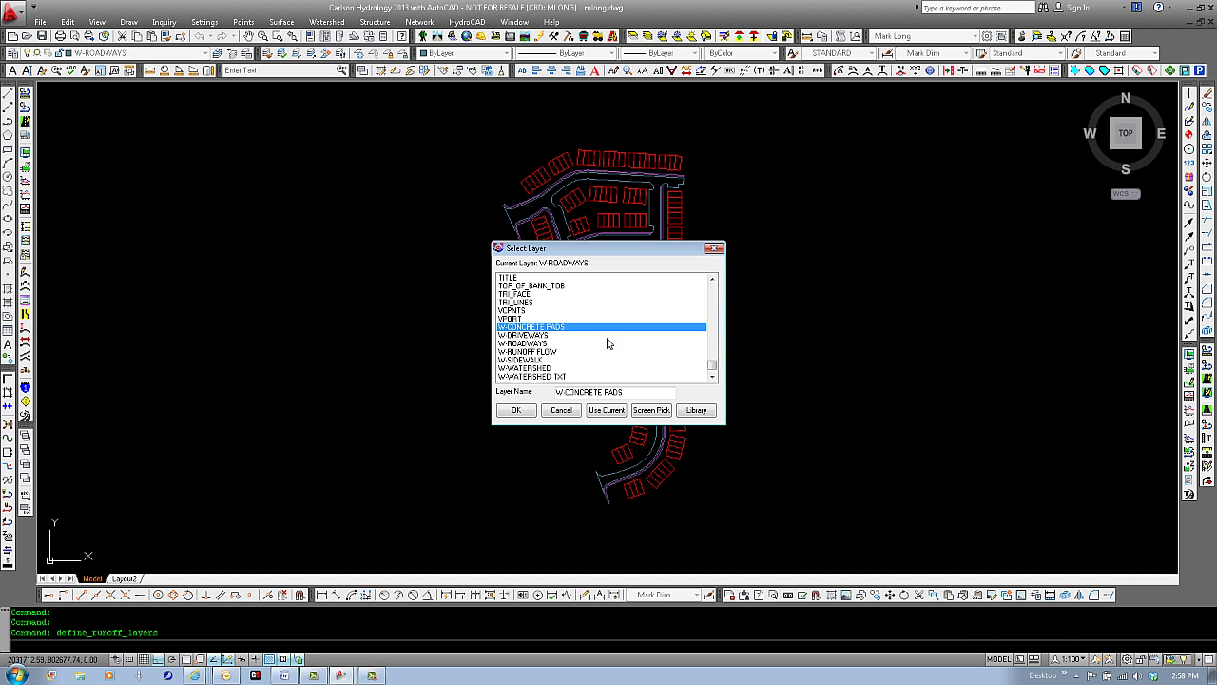
{"action": "double_click", "coordinate": [548, 327]}
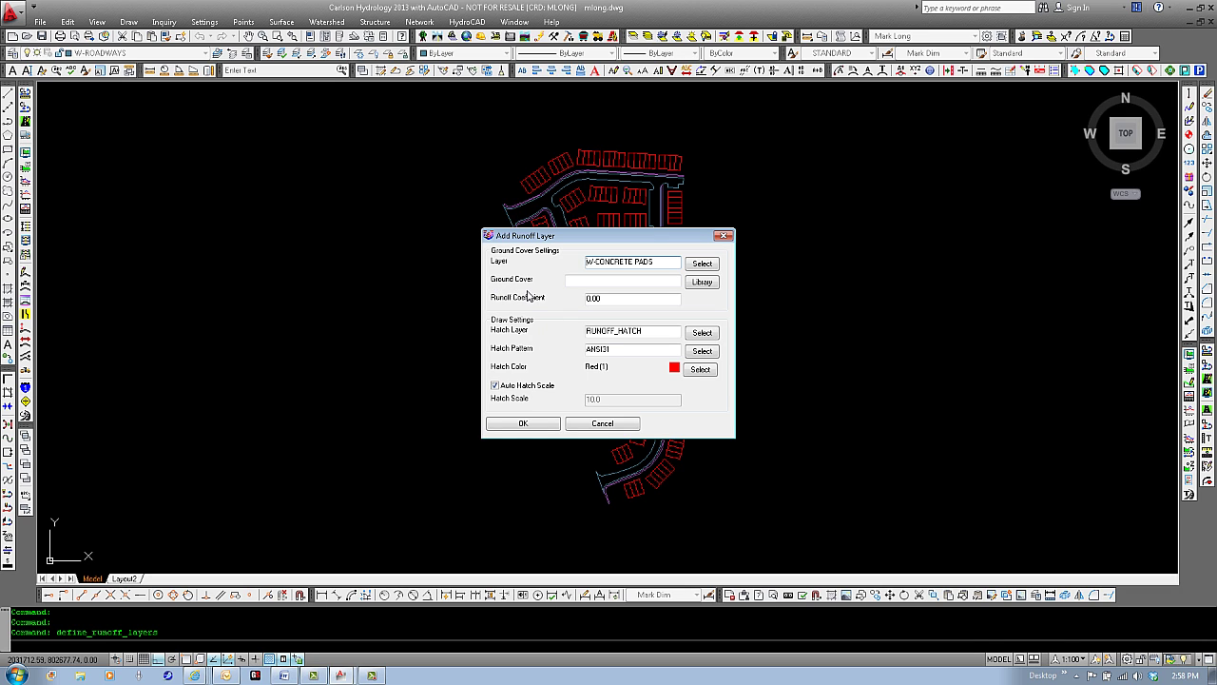
Step: Assign the Roofs Inclined ground cover with runoff coefficient 1.00 to the W-CONCRETE PADS entry and accept it
{"action": "left_click", "coordinate": [712, 285]}
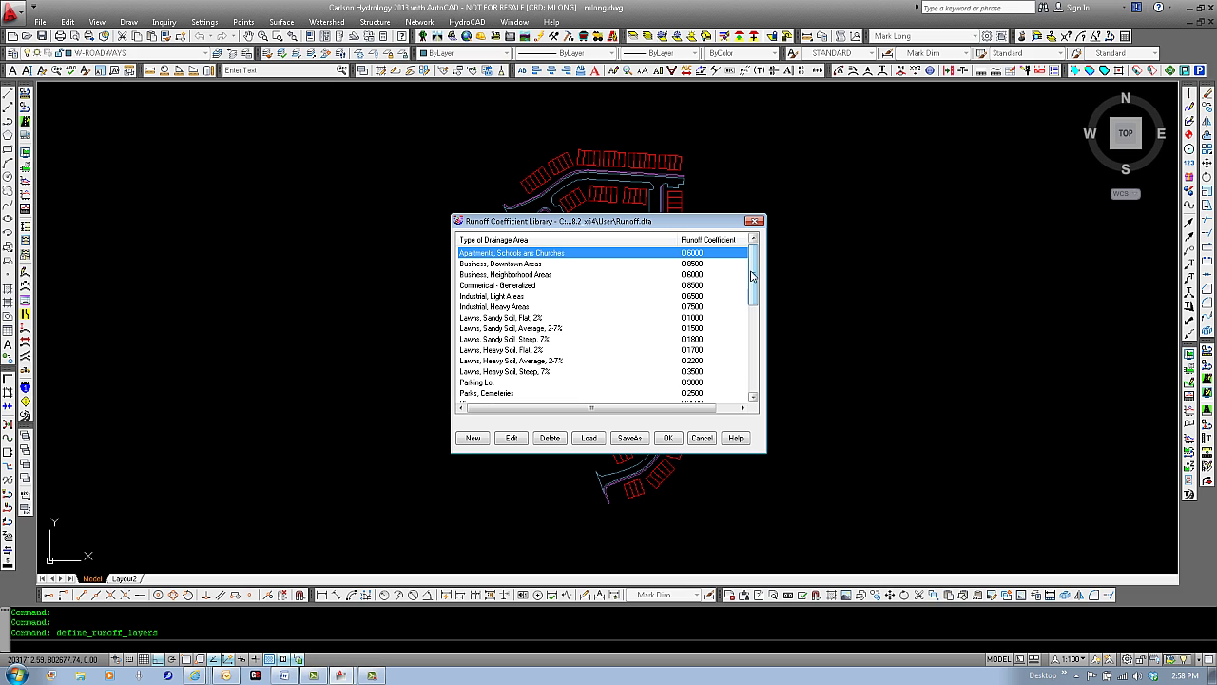
{"action": "left_click_drag", "start_coordinate": [754, 277], "coordinate": [756, 335]}
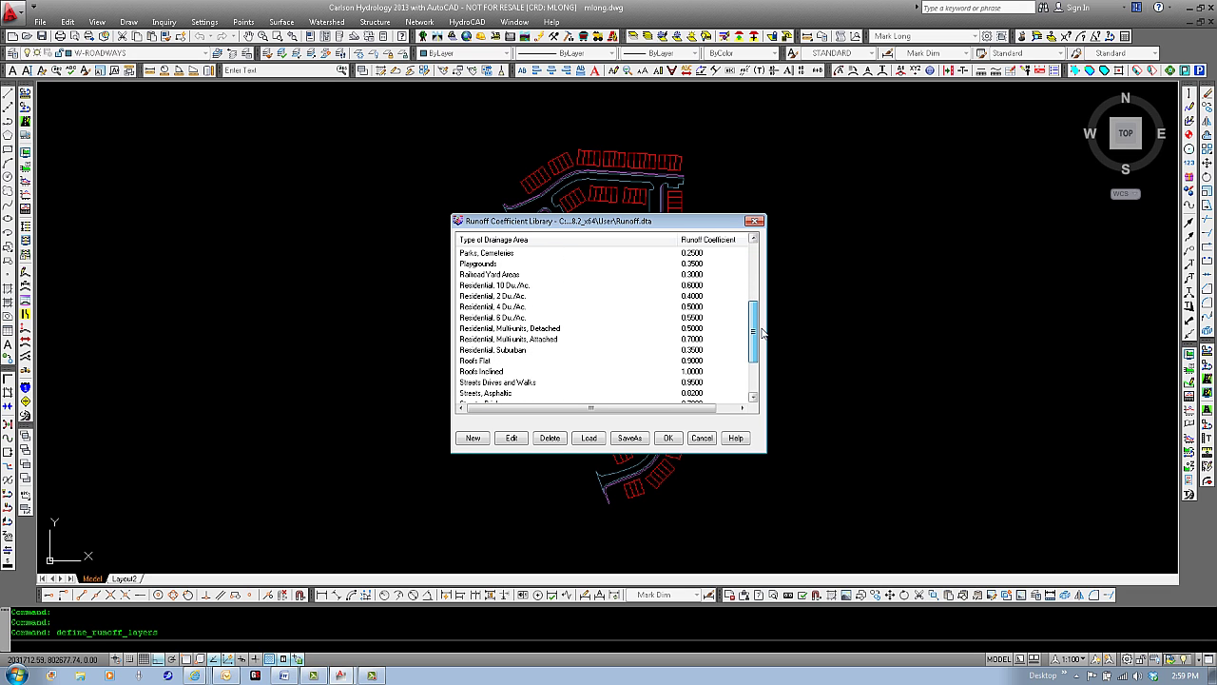
{"action": "double_click", "coordinate": [501, 372]}
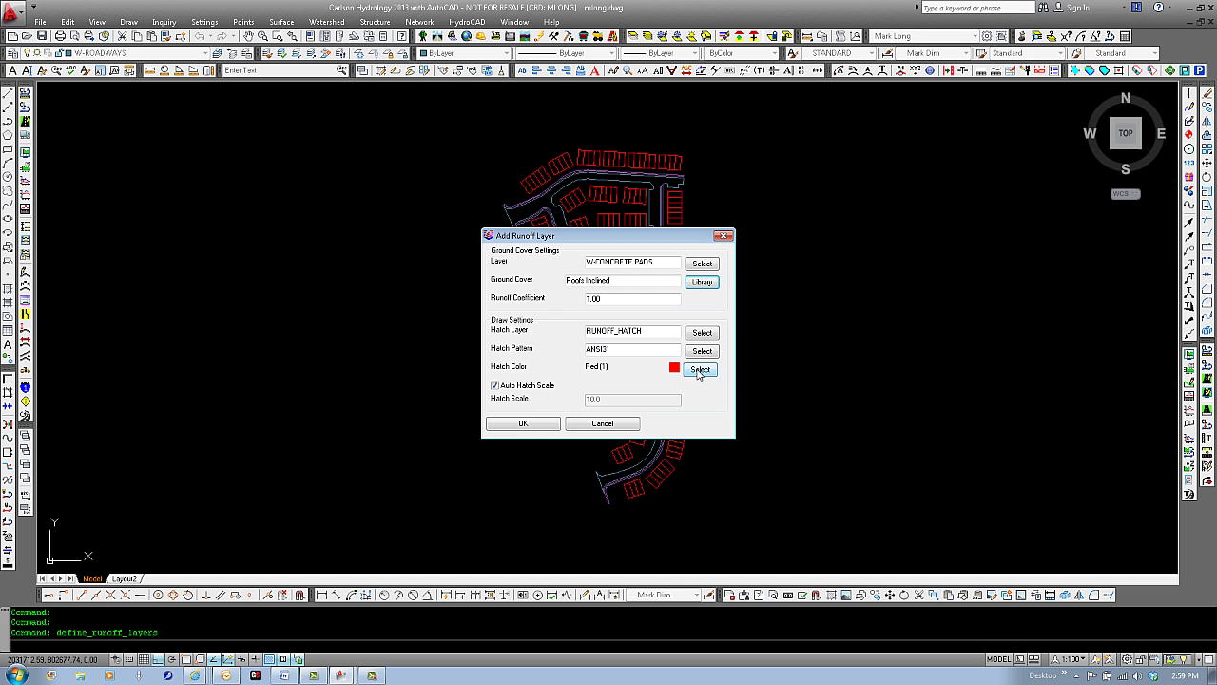
{"action": "left_click", "coordinate": [524, 424]}
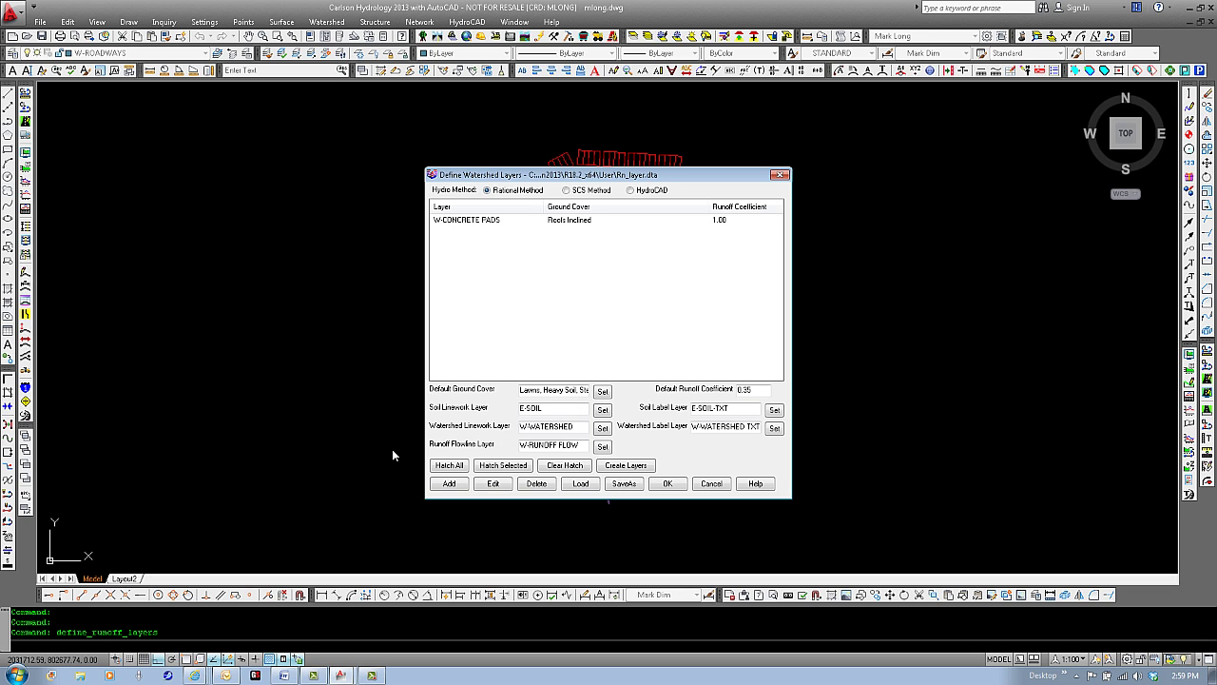
Step: Add another runoff layer entry using the W-ROADWAYS layer
{"action": "left_click", "coordinate": [459, 487]}
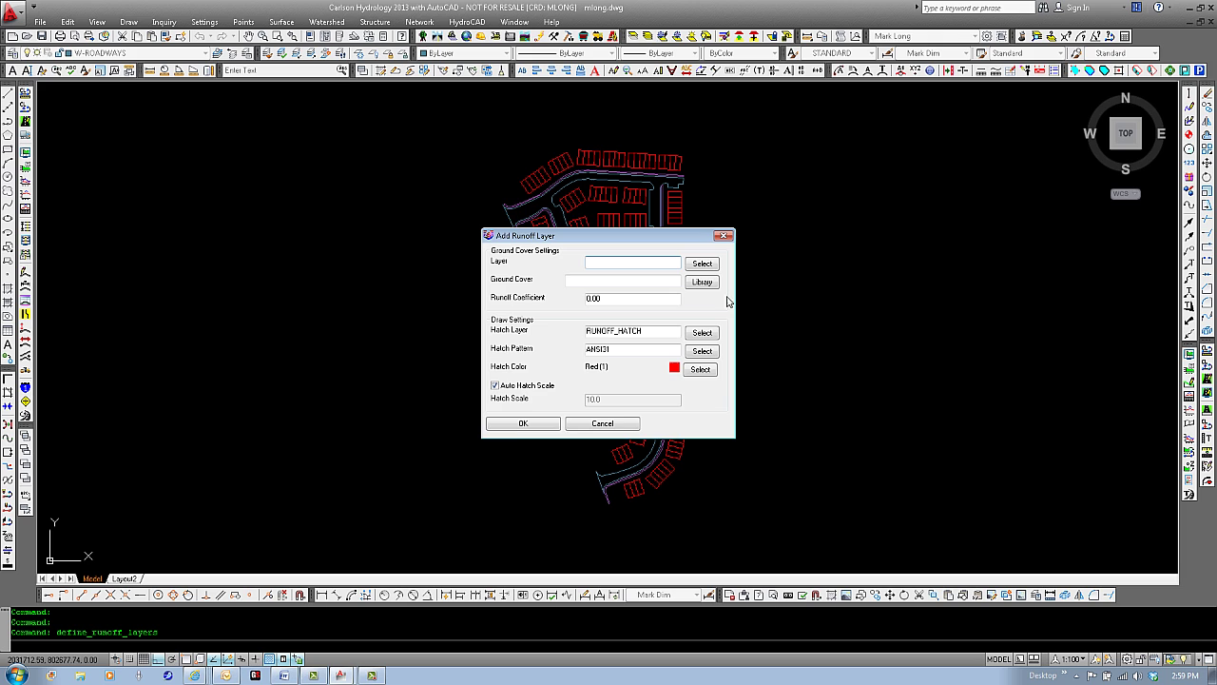
{"action": "left_click", "coordinate": [702, 265]}
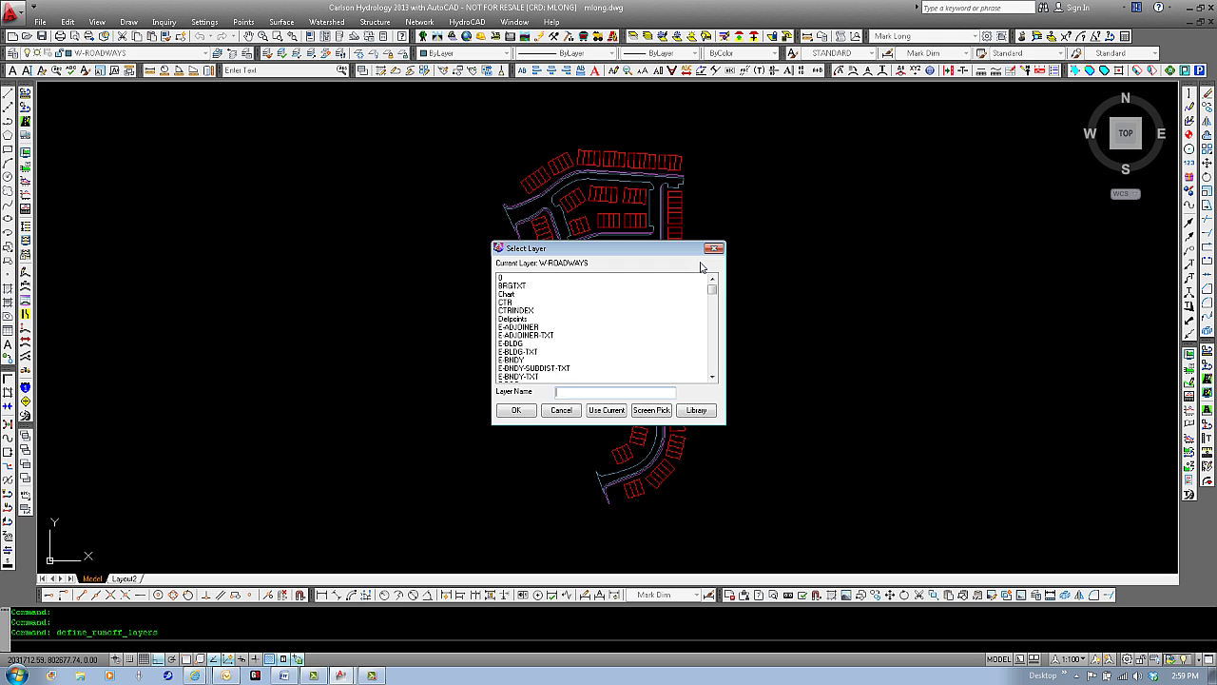
{"action": "left_click", "coordinate": [531, 344]}
{"action": "key", "text": "w"}
{"action": "scroll", "coordinate": [571, 339], "scroll_direction": "down", "scroll_amount": 3}
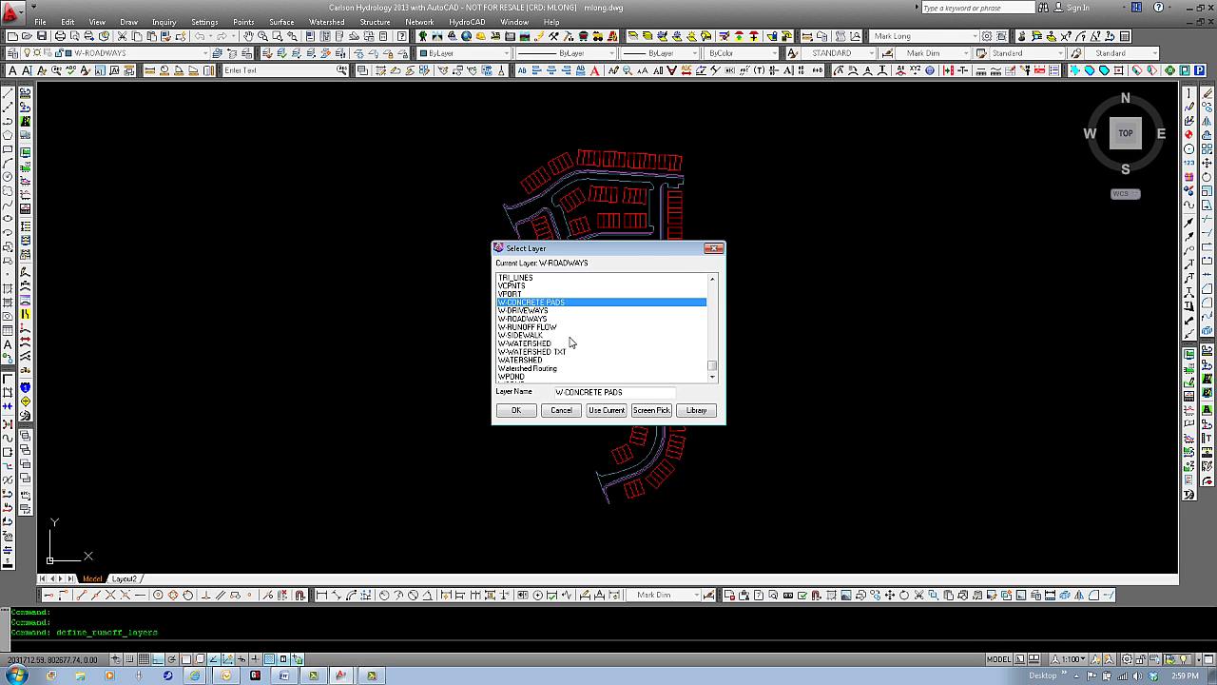
{"action": "double_click", "coordinate": [524, 319]}
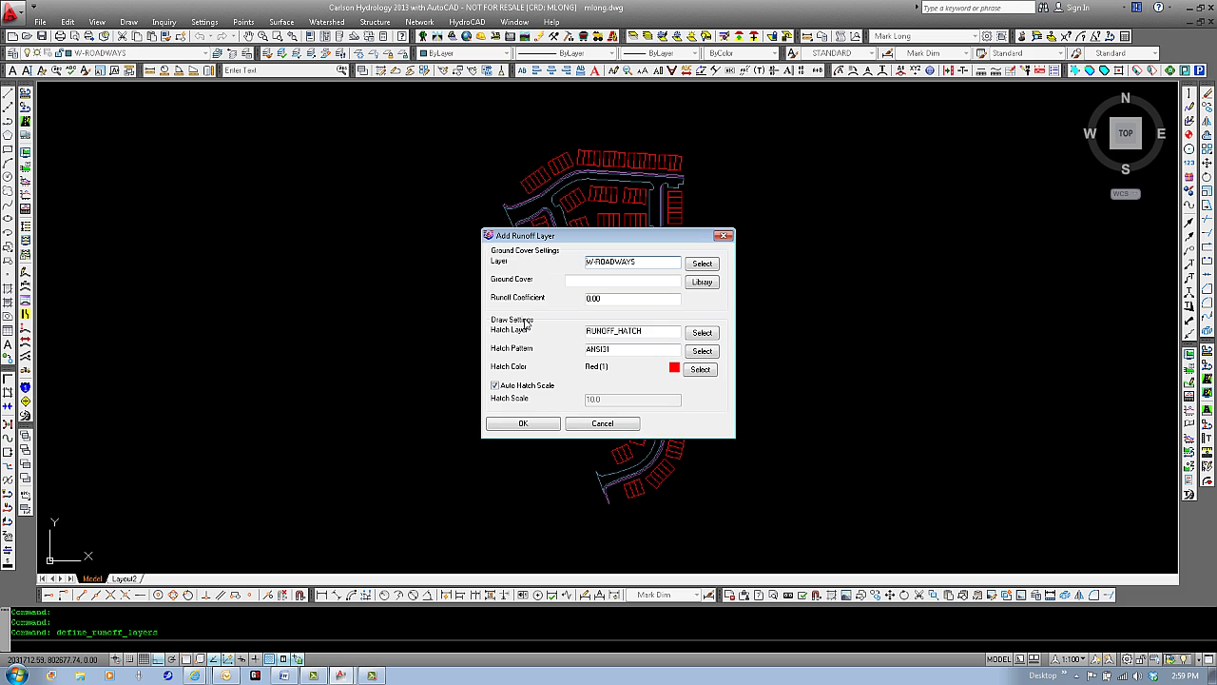
Step: Give the W-ROADWAYS entry the Streets, Asphaltic ground cover with coefficient 0.82 and a green hatch, and accept it
{"action": "left_click", "coordinate": [702, 284]}
{"action": "left_click_drag", "start_coordinate": [752, 276], "coordinate": [765, 351]}
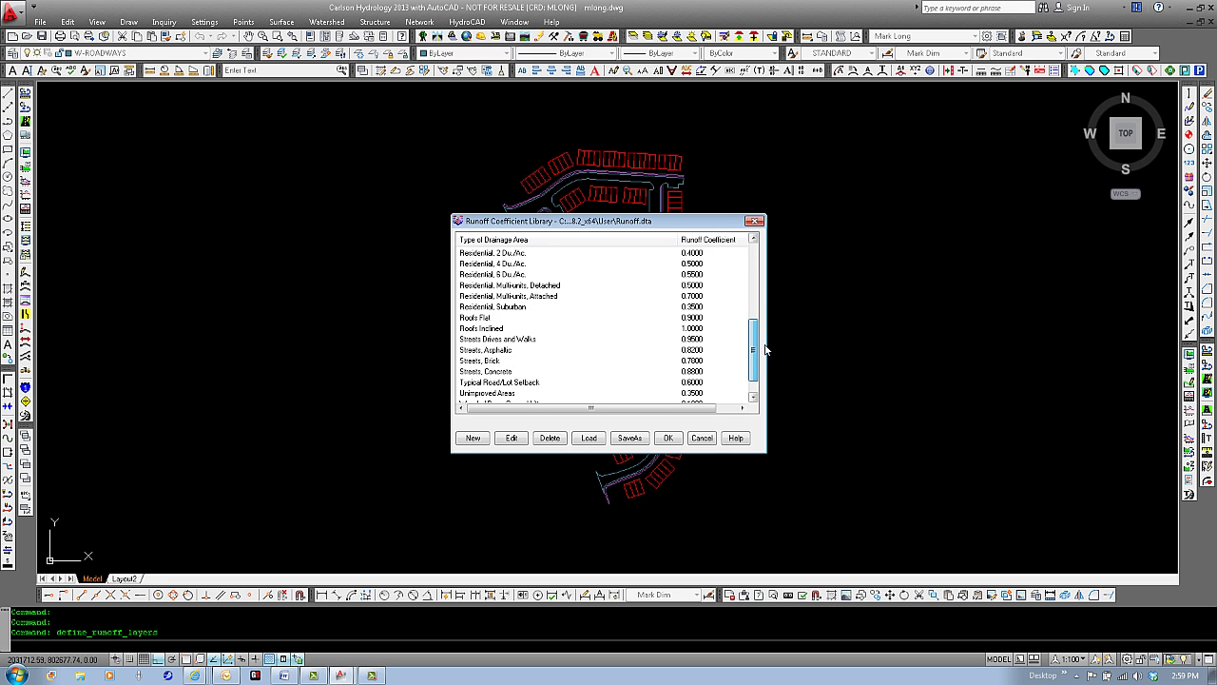
{"action": "double_click", "coordinate": [496, 352]}
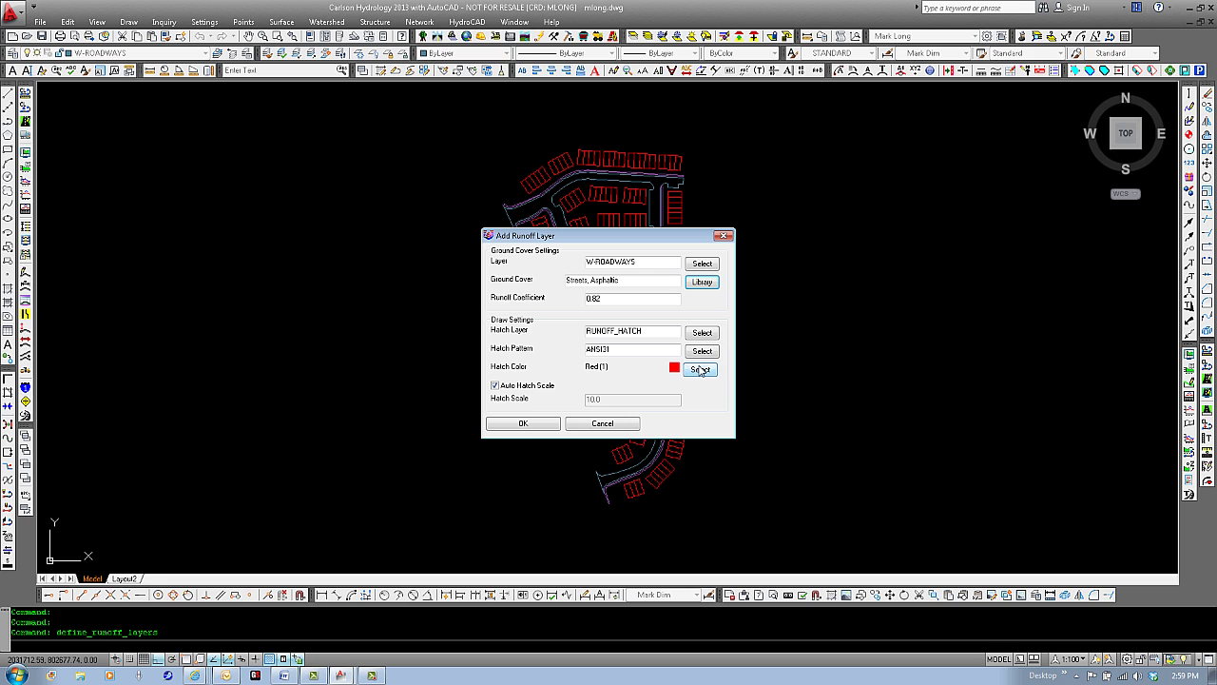
{"action": "left_click", "coordinate": [701, 371]}
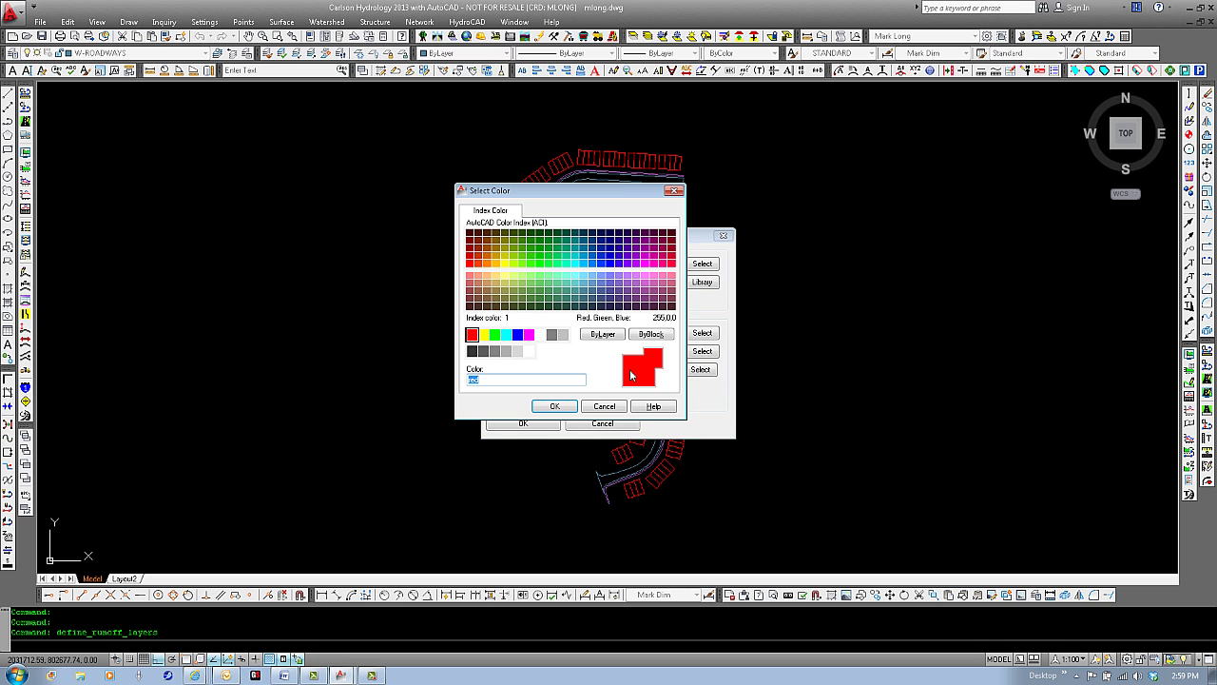
{"action": "left_click", "coordinate": [494, 334]}
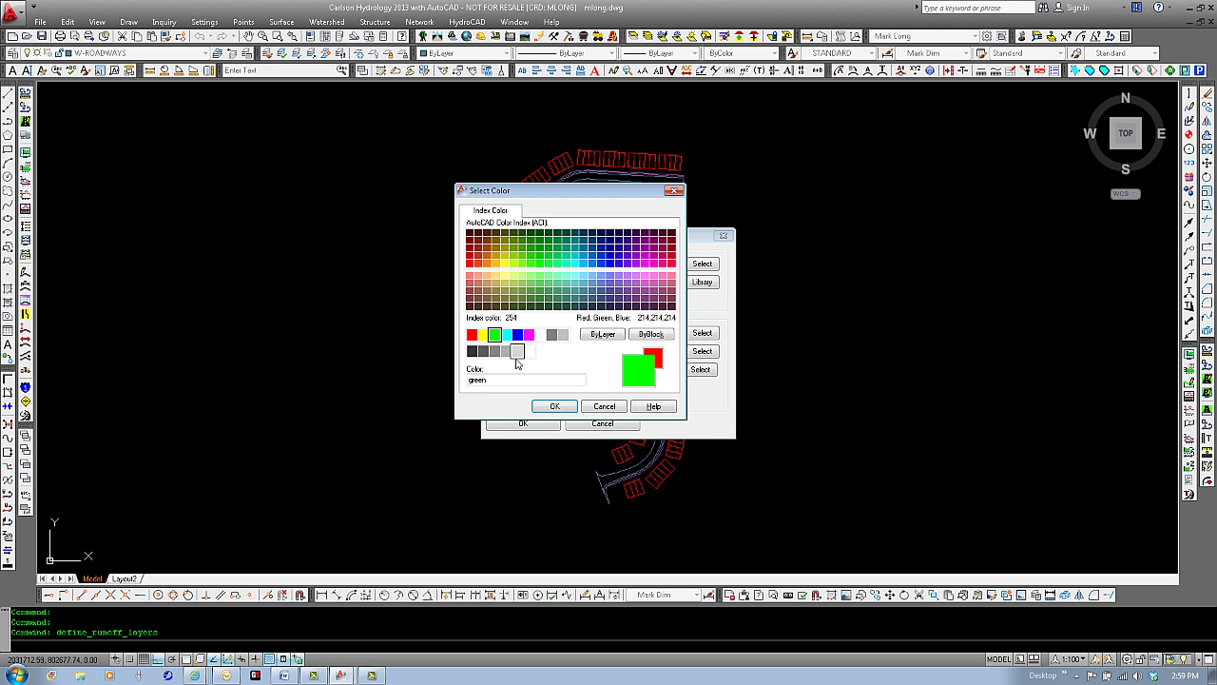
{"action": "left_click", "coordinate": [557, 407]}
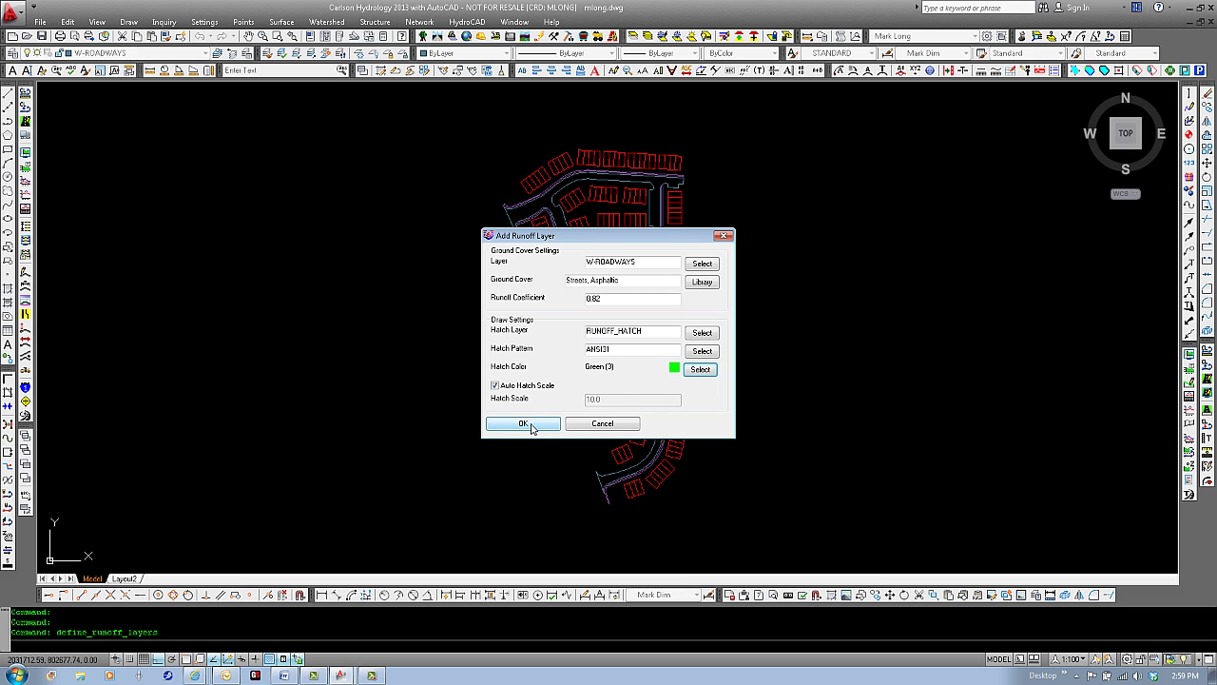
{"action": "left_click", "coordinate": [523, 424]}
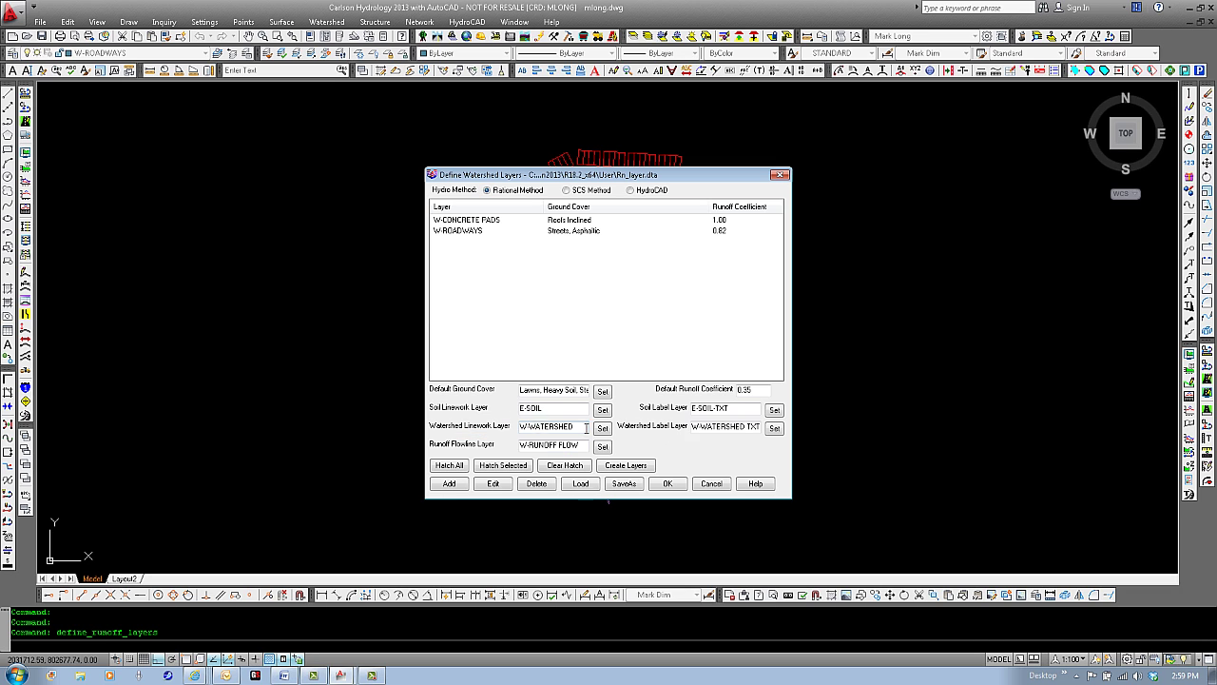
Step: Add a third runoff layer entry using the W-SIDEWALK layer
{"action": "left_click", "coordinate": [449, 484]}
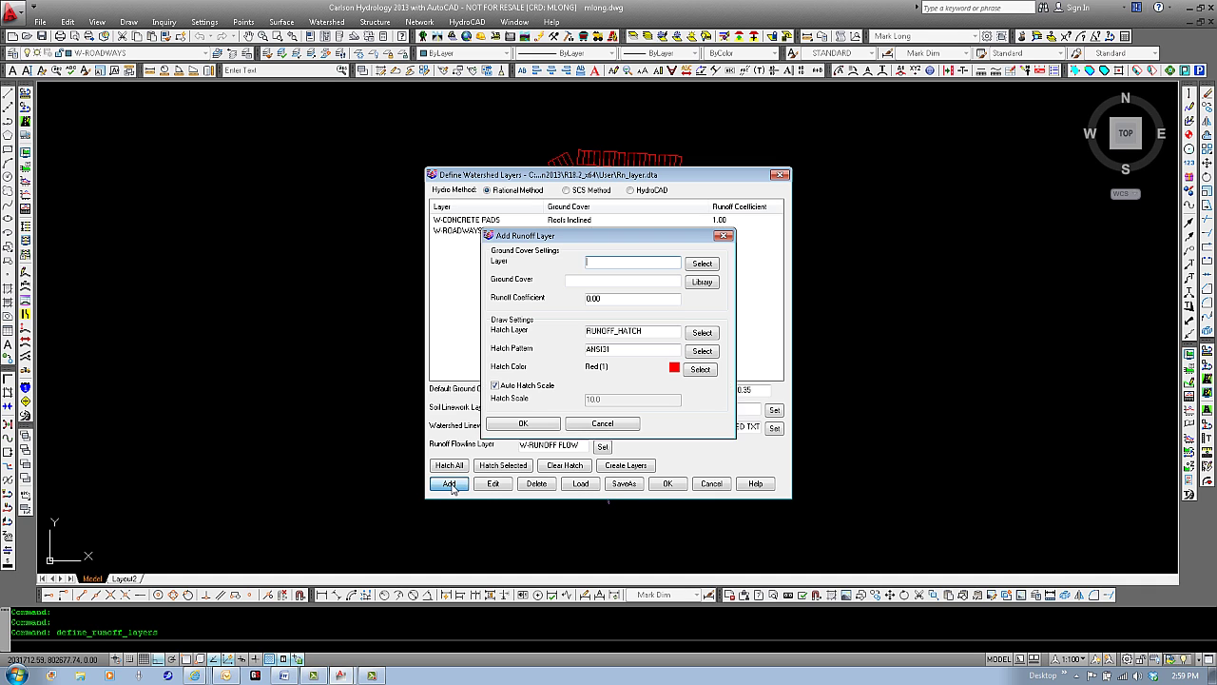
{"action": "left_click", "coordinate": [702, 264]}
{"action": "left_click", "coordinate": [513, 353]}
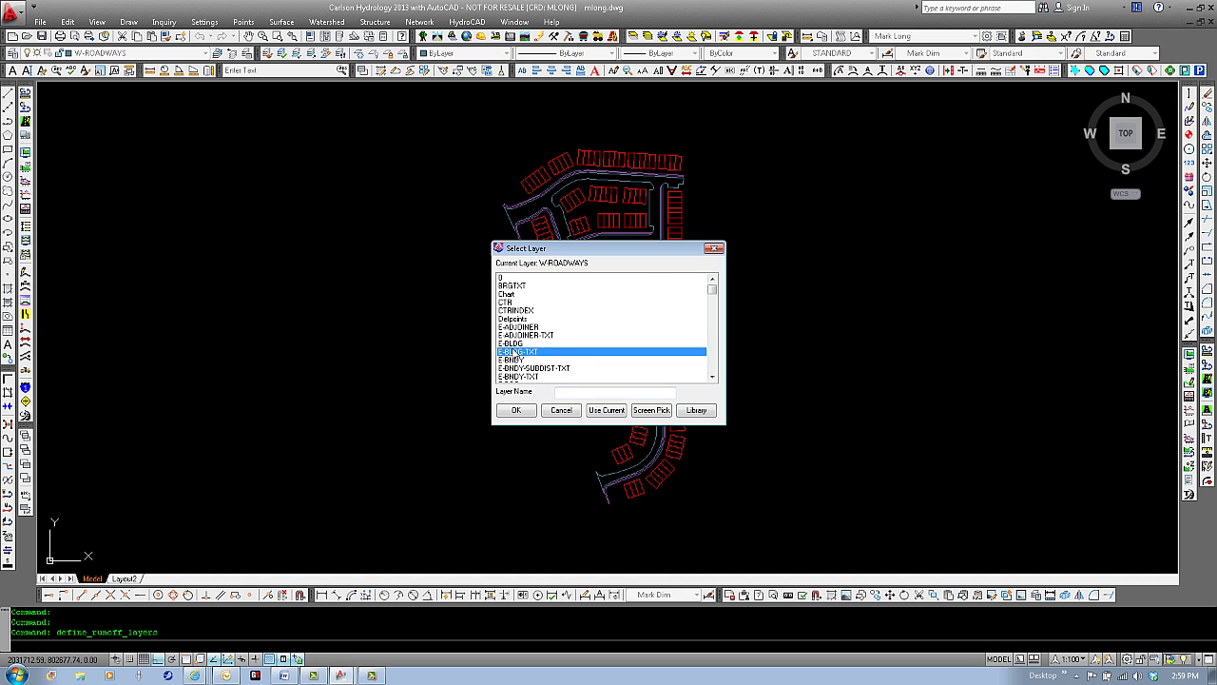
{"action": "scroll", "coordinate": [519, 353], "scroll_direction": "up", "scroll_amount": 1}
{"action": "scroll", "coordinate": [600, 357], "scroll_direction": "down", "scroll_amount": 4}
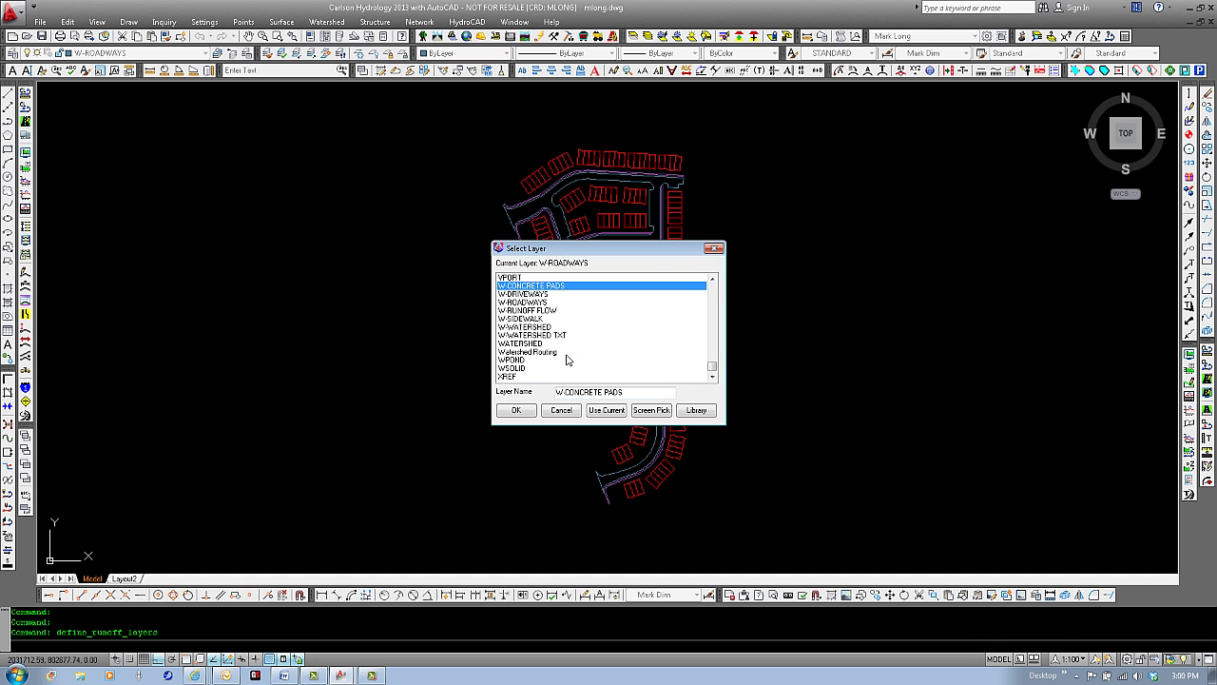
{"action": "double_click", "coordinate": [525, 319]}
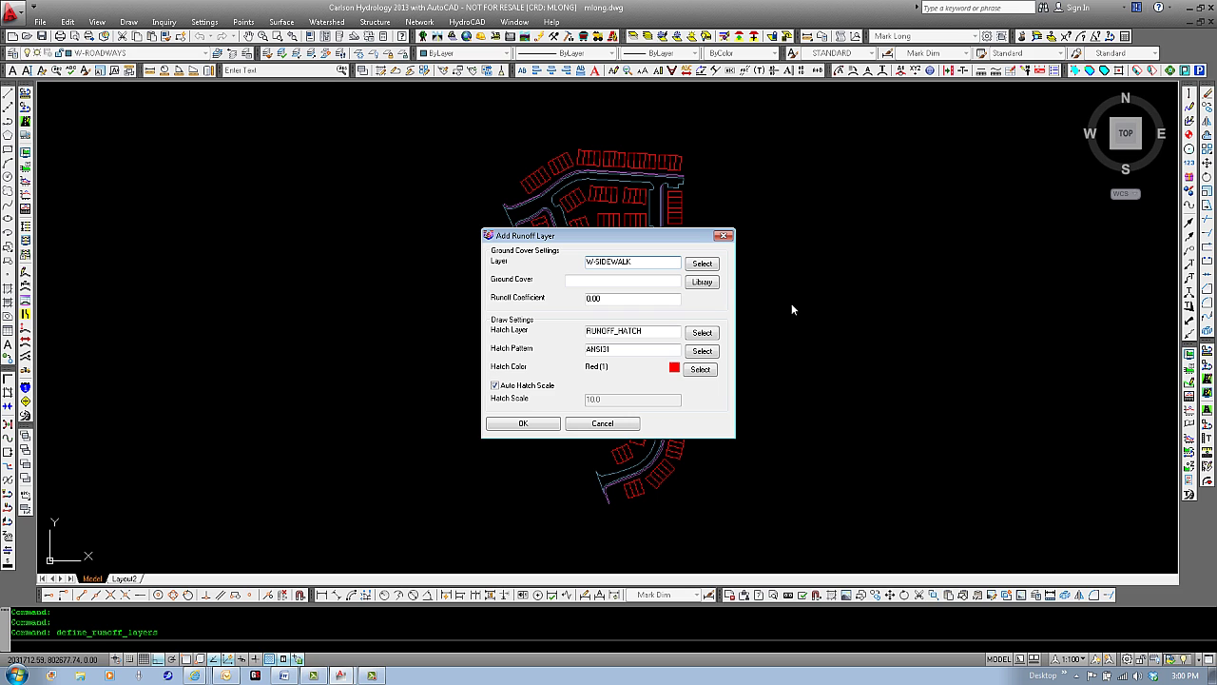
Step: Give the W-SIDEWALK entry the Streets Drives and Walks ground cover with coefficient 0.95 and a magenta hatch, and accept it
{"action": "left_click", "coordinate": [701, 282]}
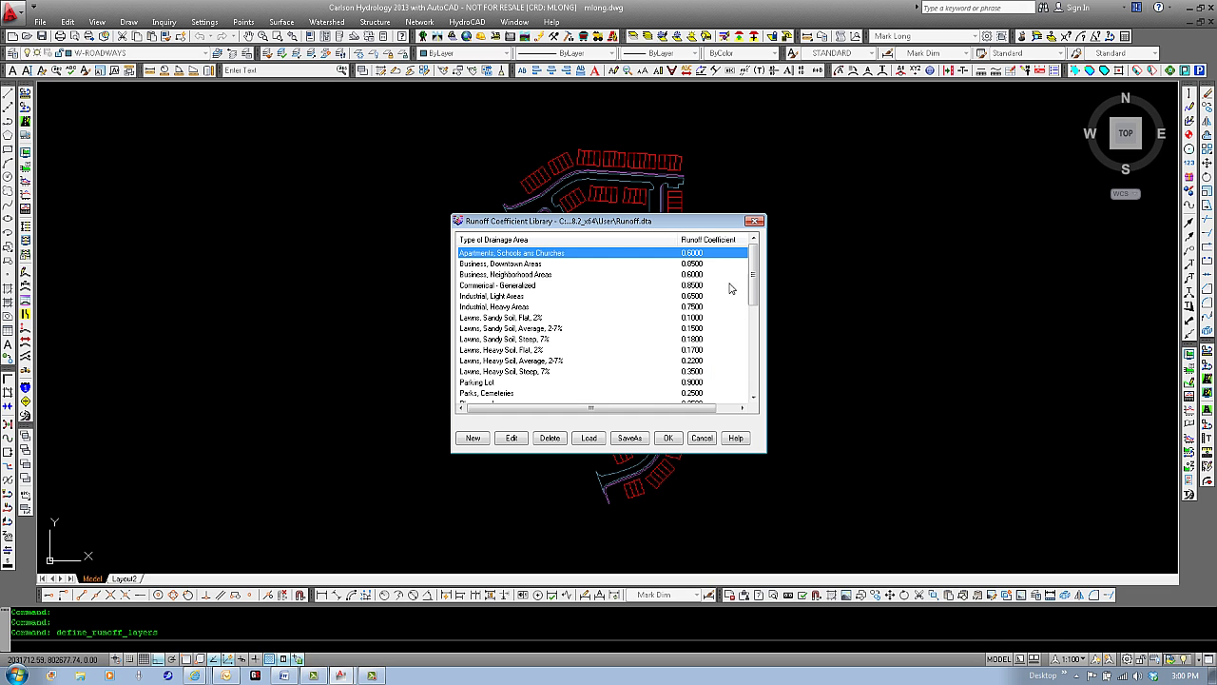
{"action": "left_click_drag", "start_coordinate": [756, 281], "coordinate": [758, 346]}
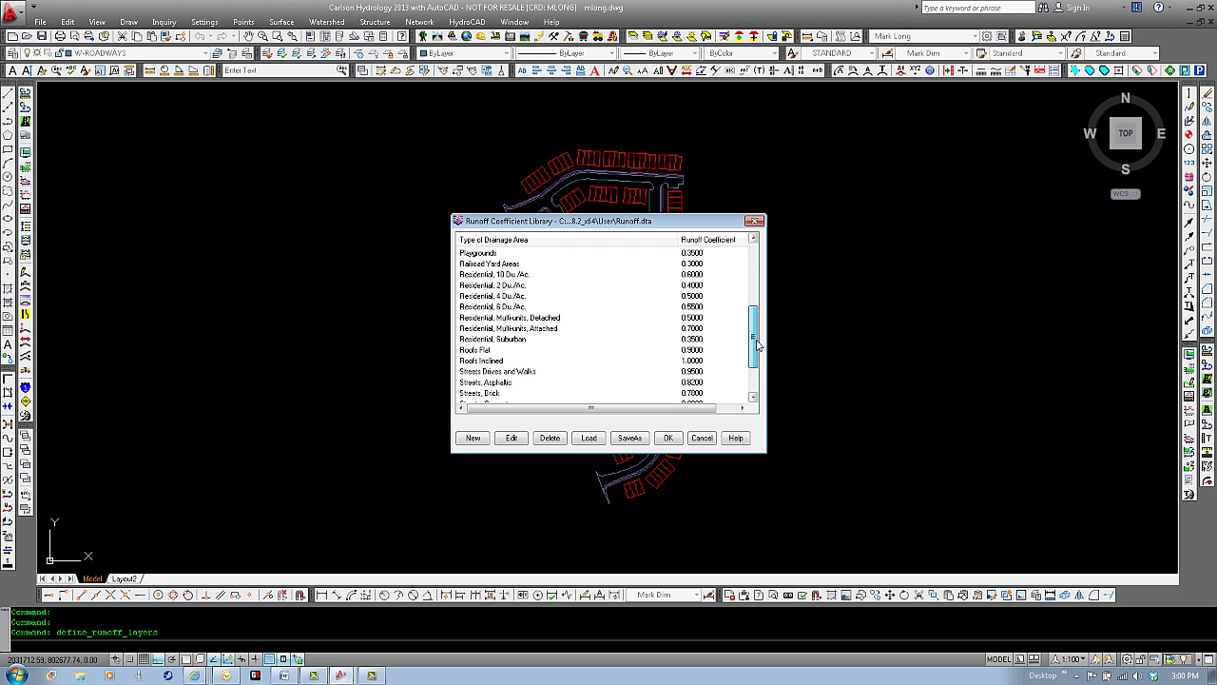
{"action": "double_click", "coordinate": [532, 372]}
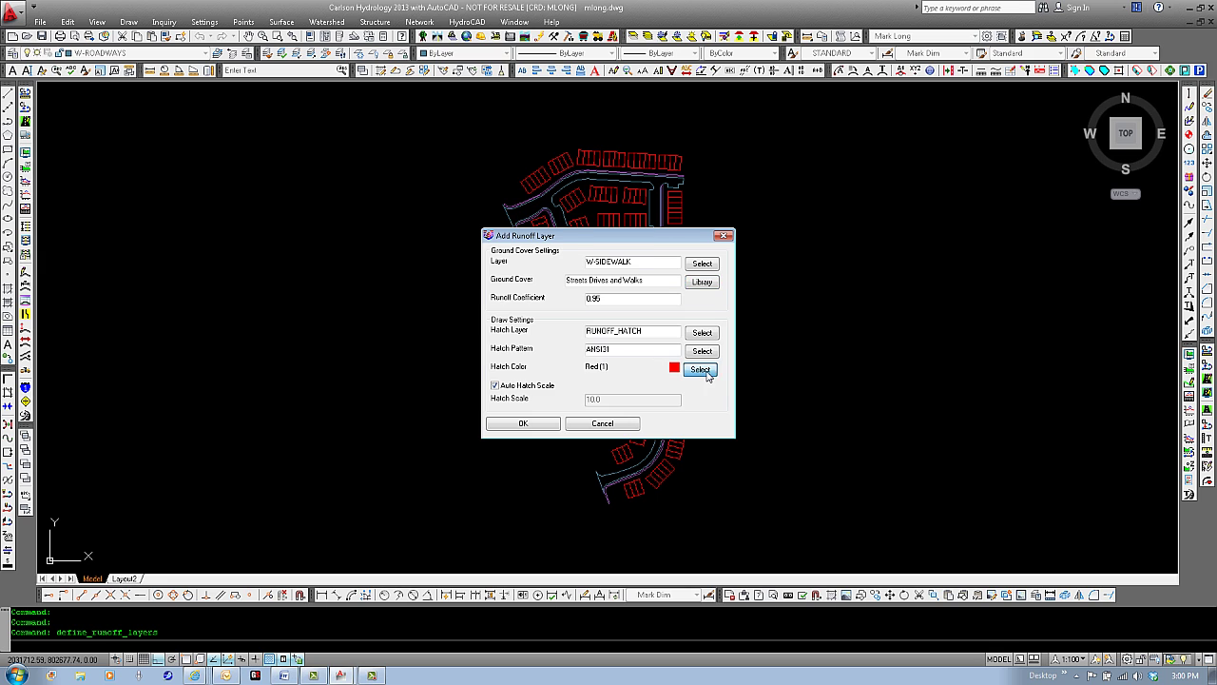
{"action": "left_click", "coordinate": [704, 375]}
{"action": "left_click", "coordinate": [528, 337]}
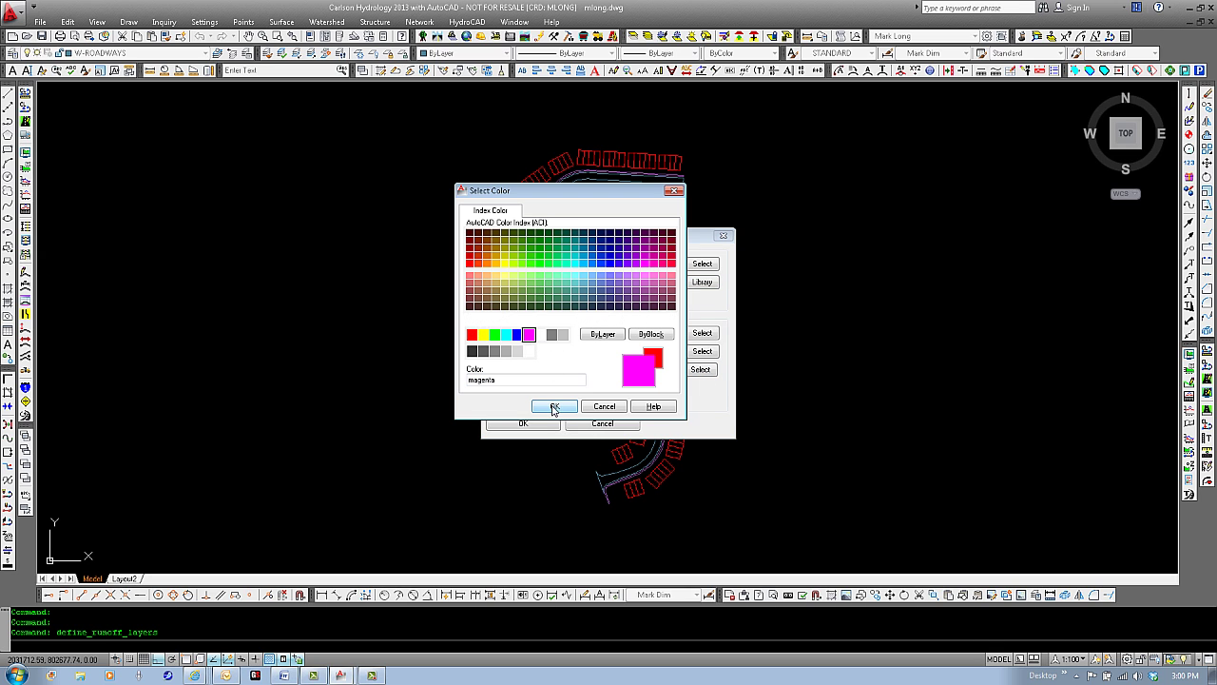
{"action": "left_click", "coordinate": [554, 407]}
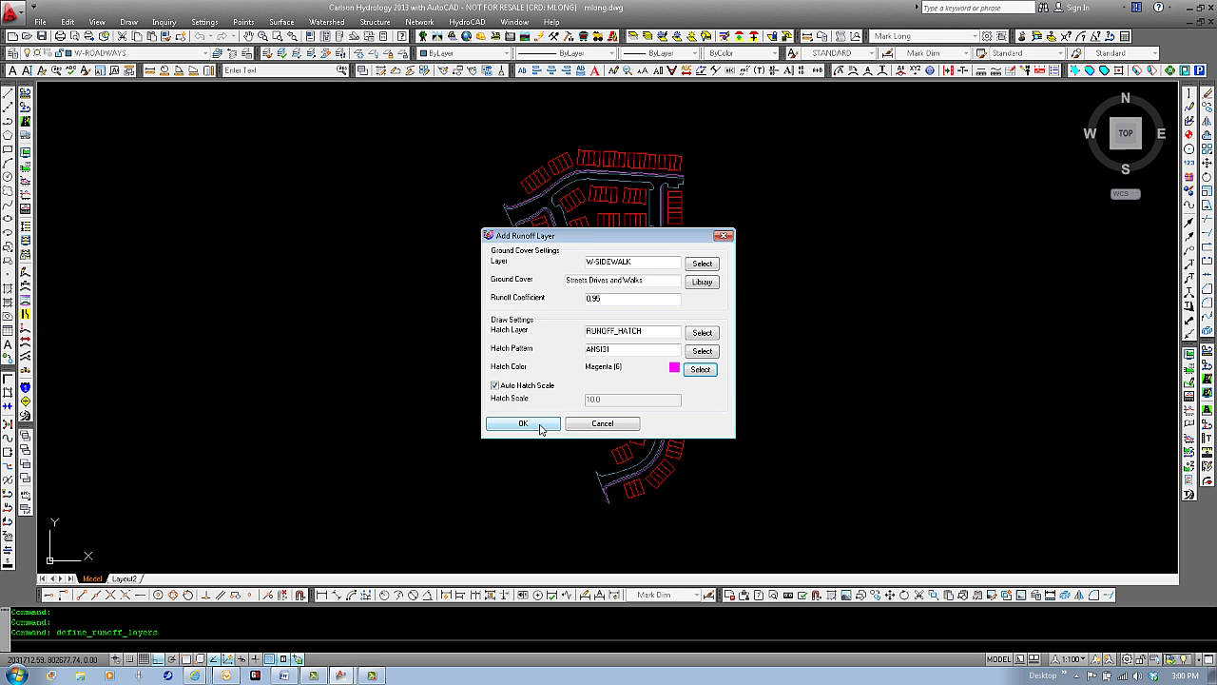
{"action": "left_click", "coordinate": [544, 424]}
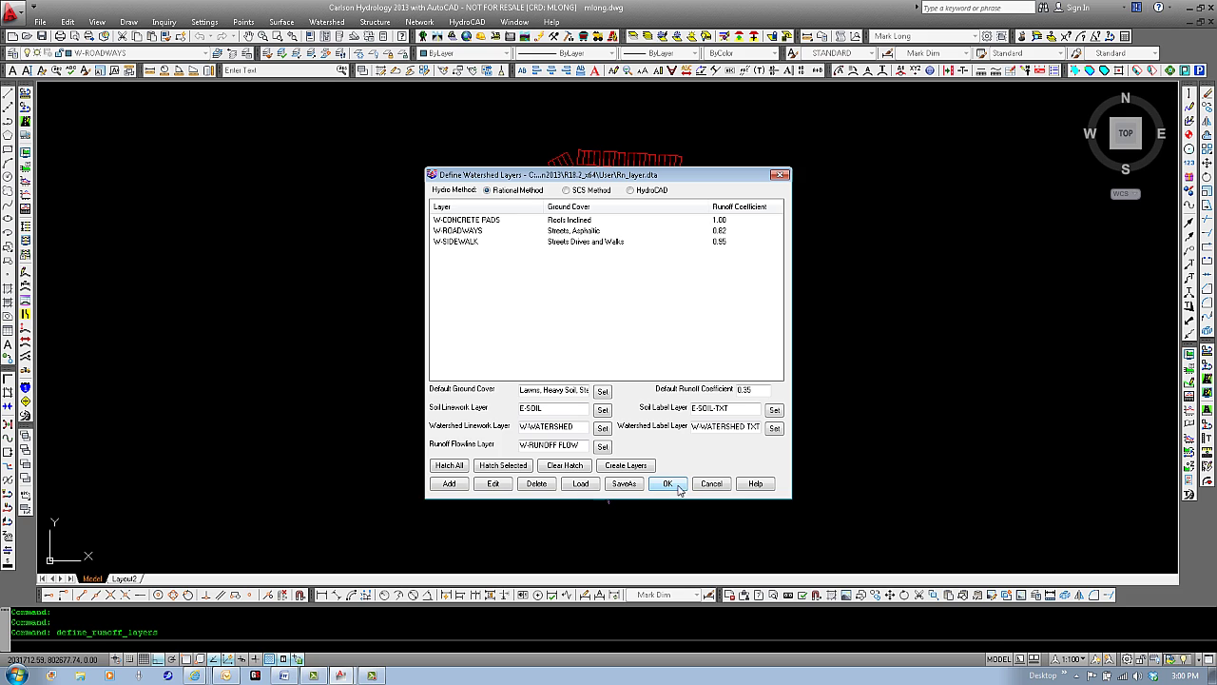
Step: Hatch all defined runoff layers, accept the watershed layer definitions, and inspect the hatched pads, roadways and sidewalks
{"action": "left_click", "coordinate": [449, 469]}
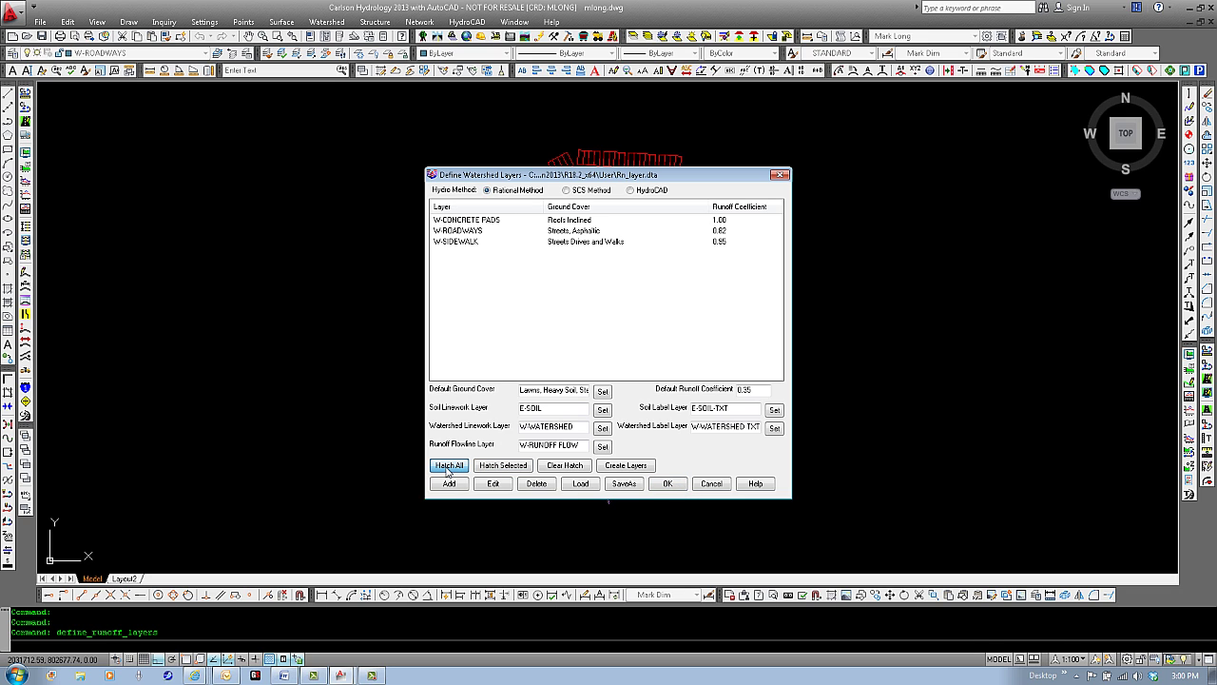
{"action": "left_click", "coordinate": [669, 483]}
{"action": "scroll", "coordinate": [589, 219], "scroll_direction": "up", "scroll_amount": 5}
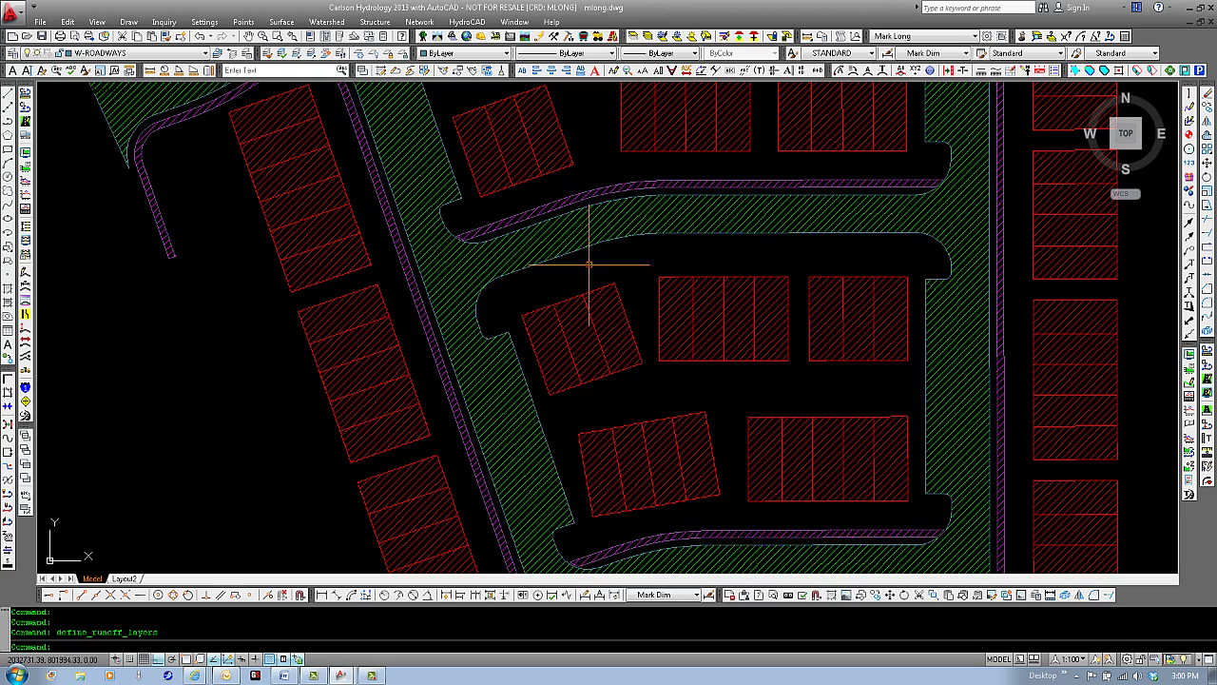
{"action": "scroll", "coordinate": [788, 304], "scroll_direction": "down", "scroll_amount": 10}
{"action": "middle_click_drag", "start_coordinate": [791, 414], "coordinate": [686, 311]}
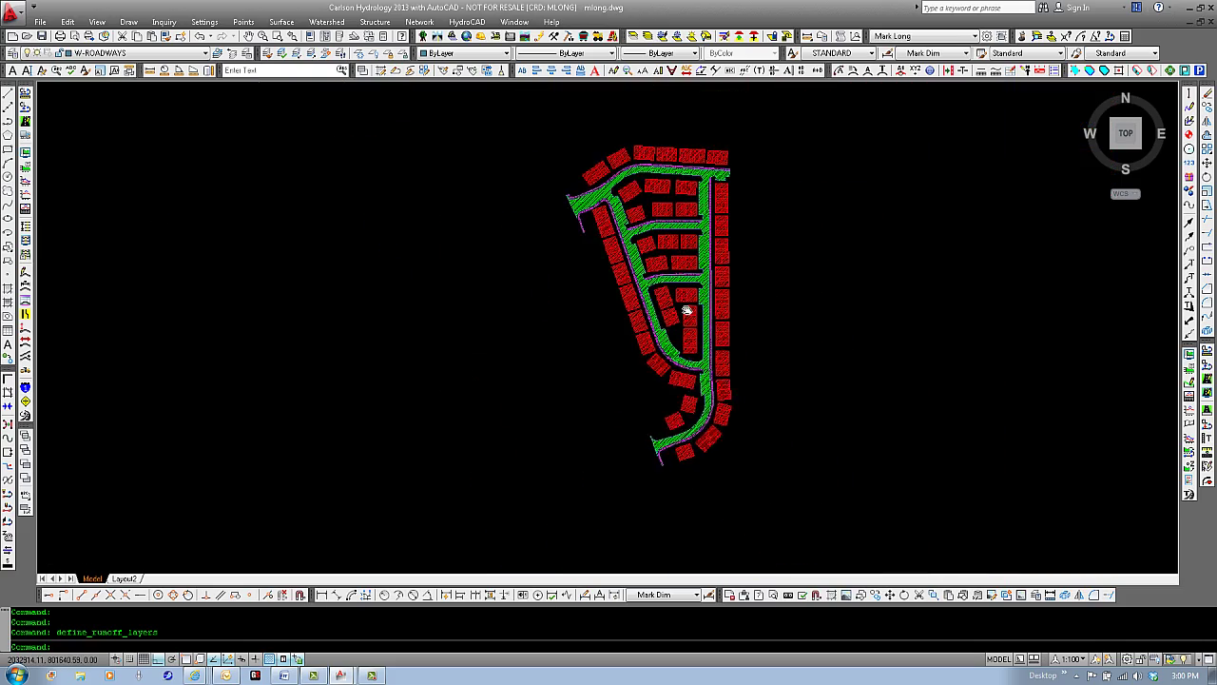
{"action": "scroll", "coordinate": [686, 310], "scroll_direction": "up", "scroll_amount": 2}
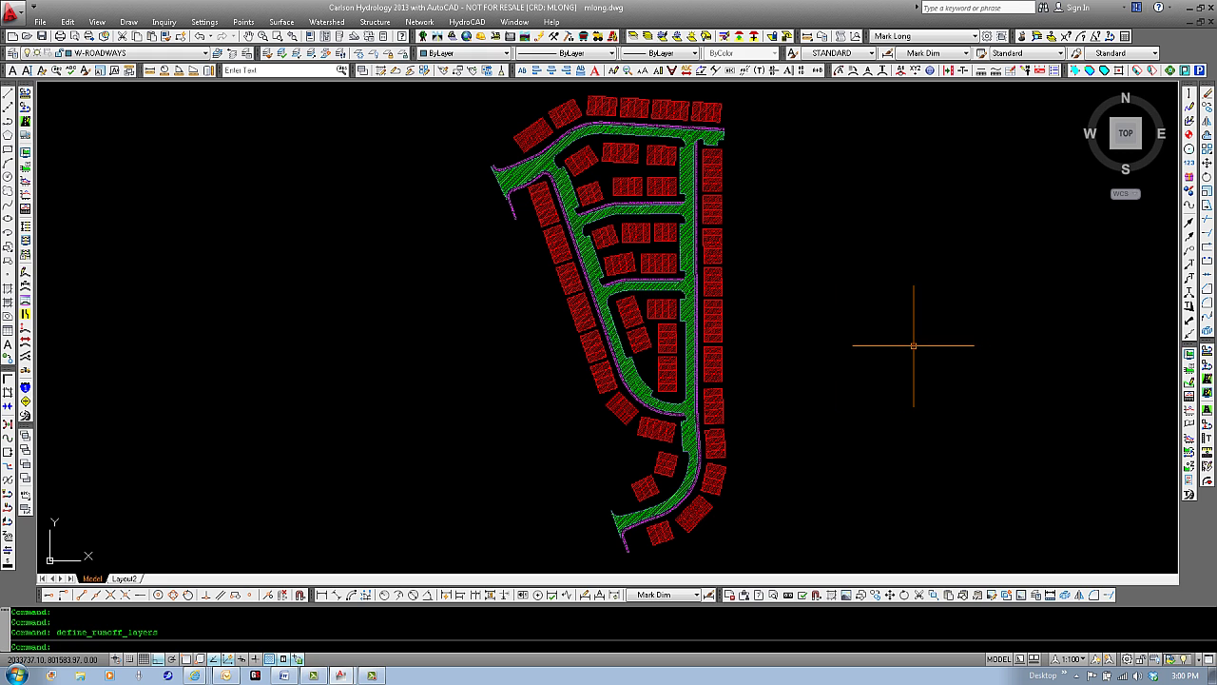
{"action": "left_click", "coordinate": [597, 237]}
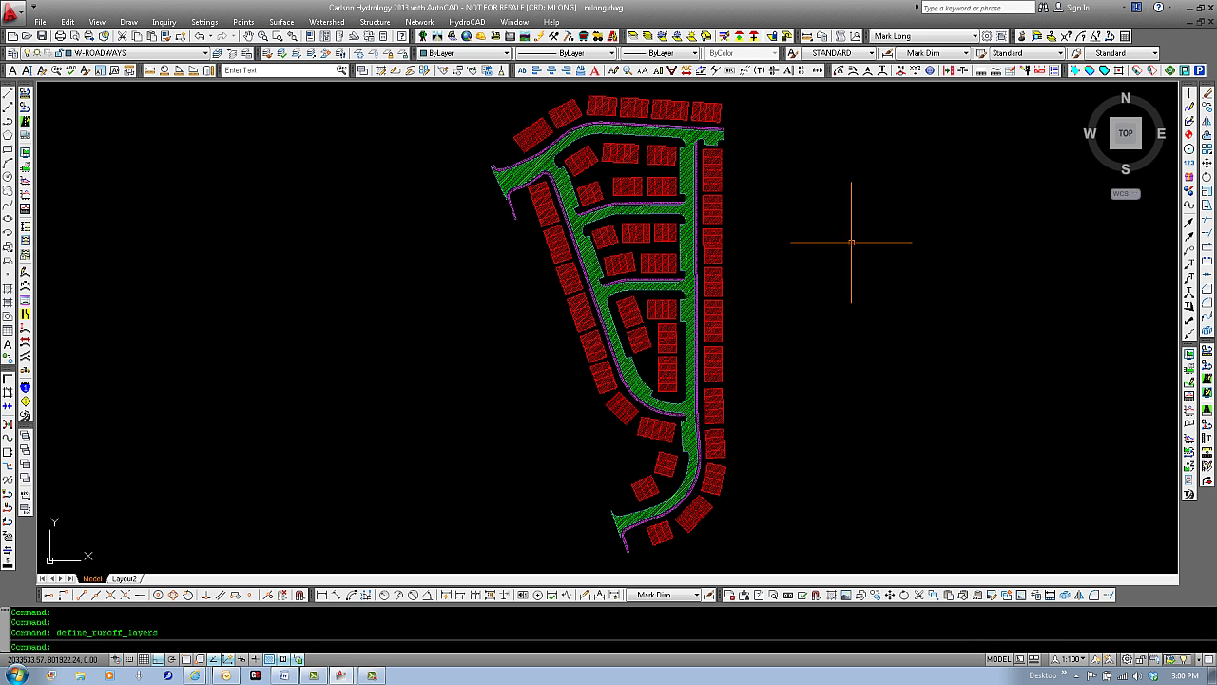
Step: Reopen Define Watershed Layers and clear the runoff hatching from the drawing
{"action": "left_click", "coordinate": [327, 22]}
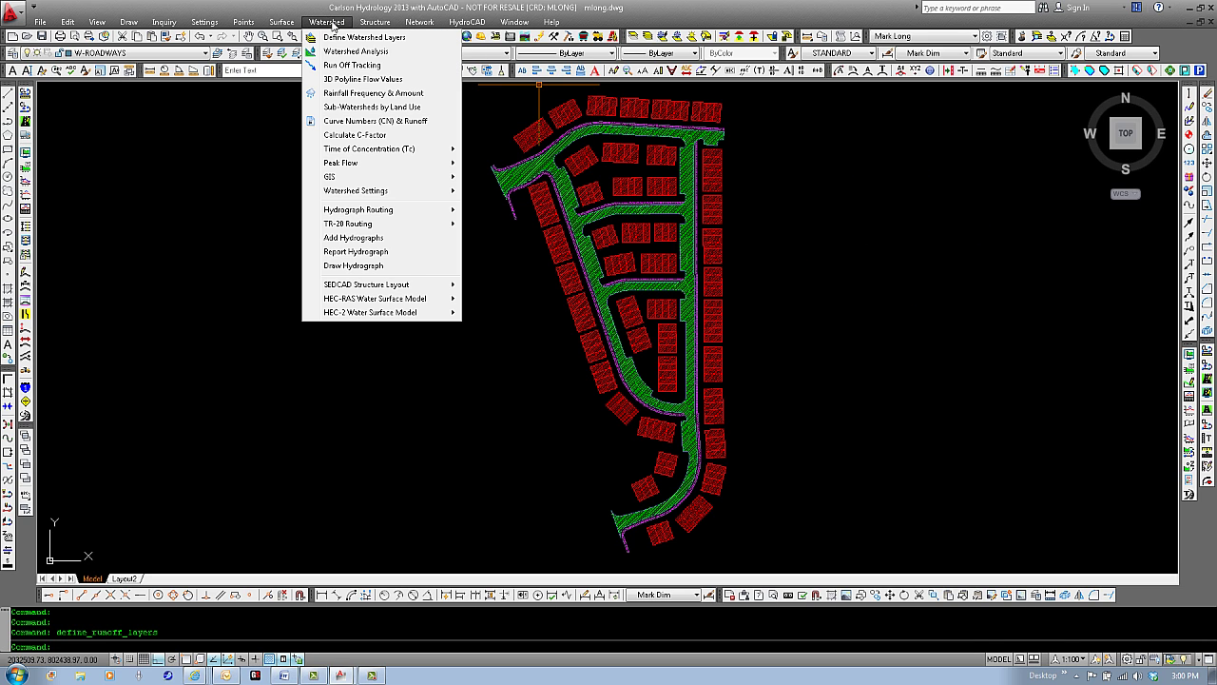
{"action": "left_click", "coordinate": [357, 37]}
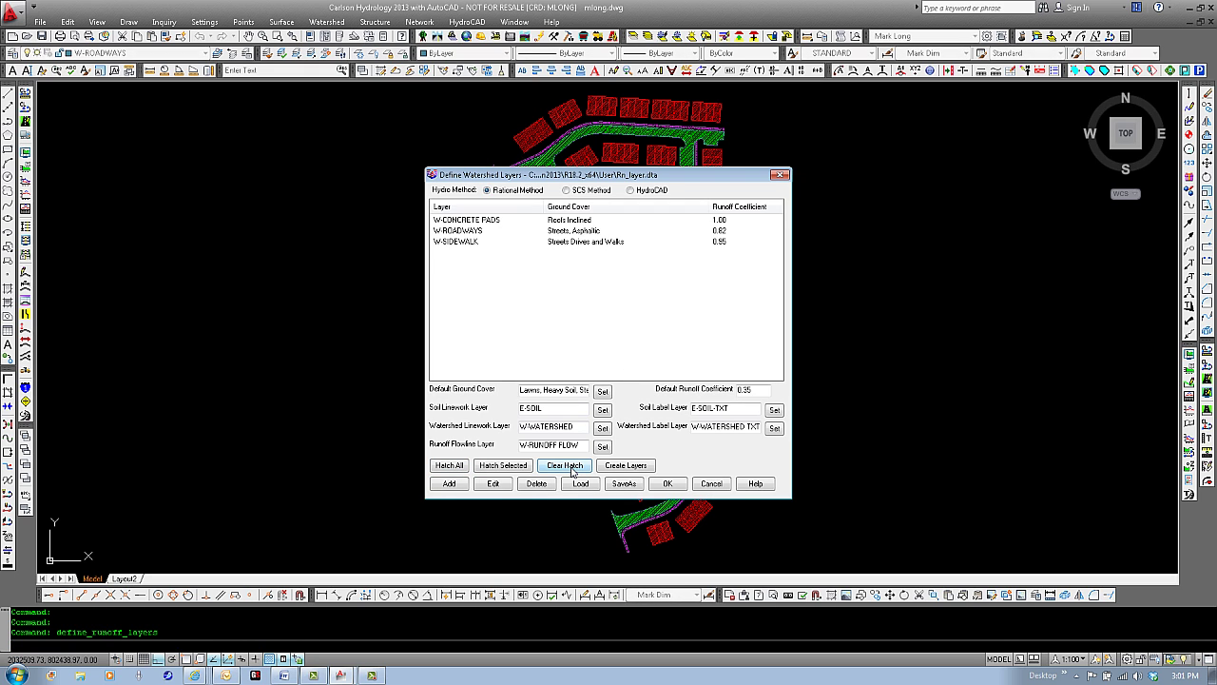
{"action": "left_click", "coordinate": [568, 465]}
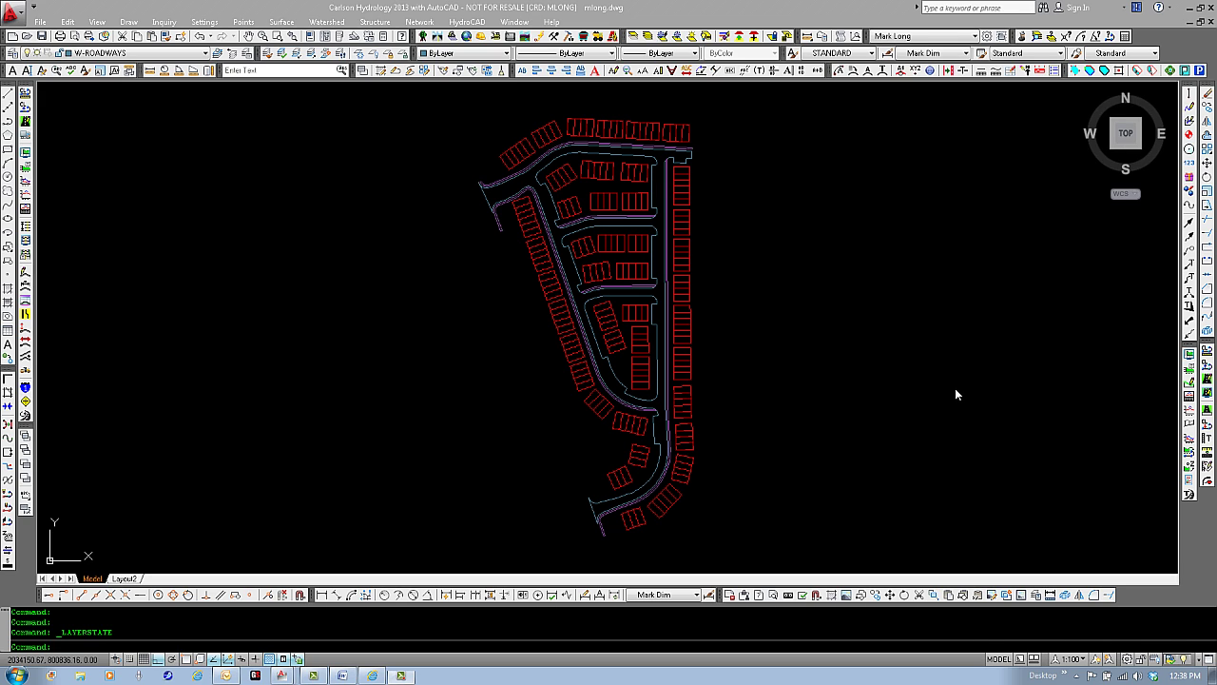
Step: Restore the Watershed Layer layer state and examine the watershed linework around the southern lots
{"action": "left_click", "coordinate": [246, 53]}
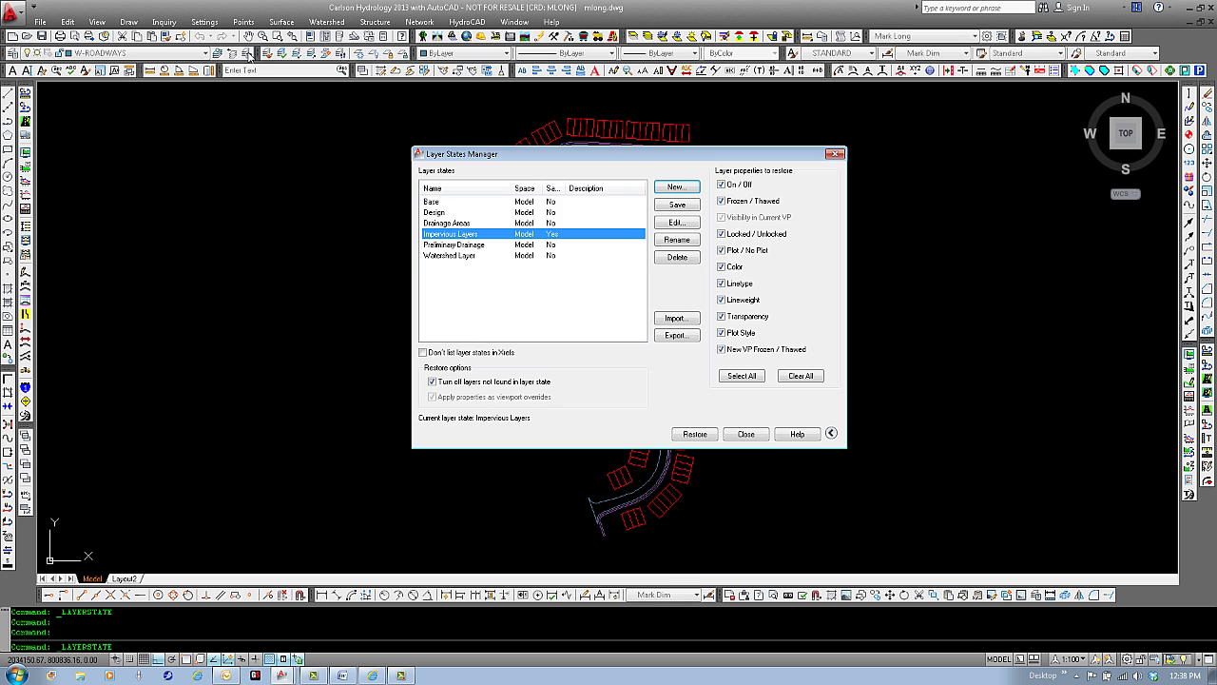
{"action": "double_click", "coordinate": [455, 257]}
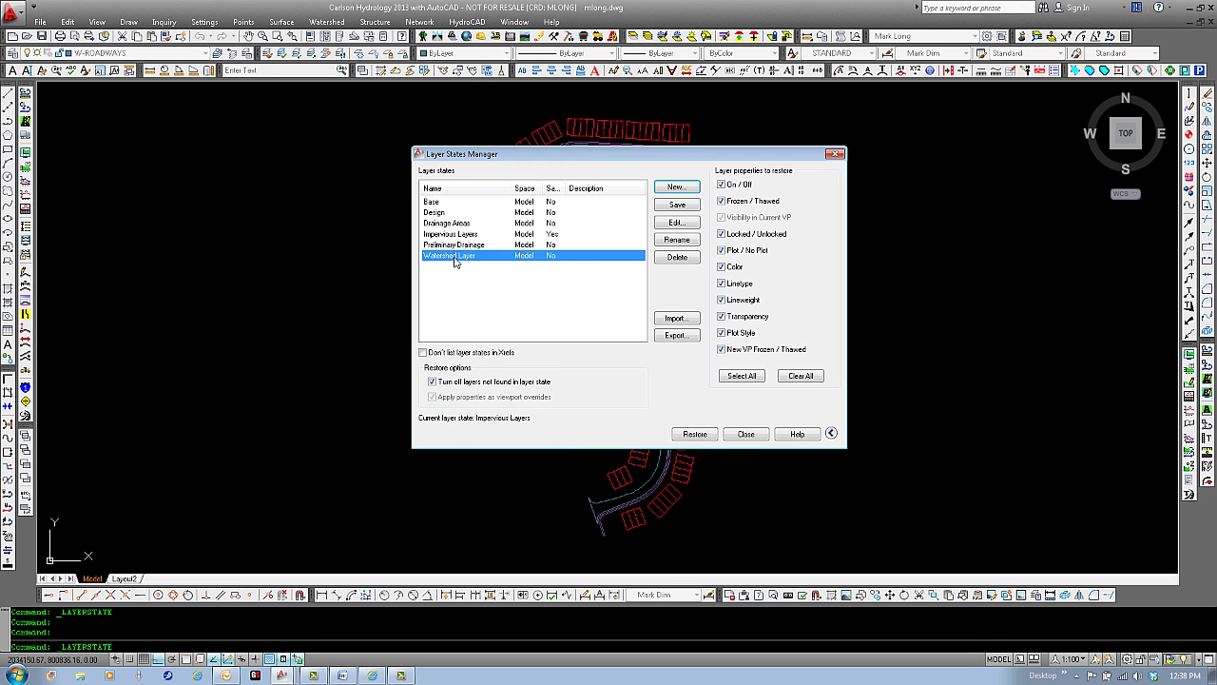
{"action": "scroll", "coordinate": [704, 487], "scroll_direction": "up", "scroll_amount": 3}
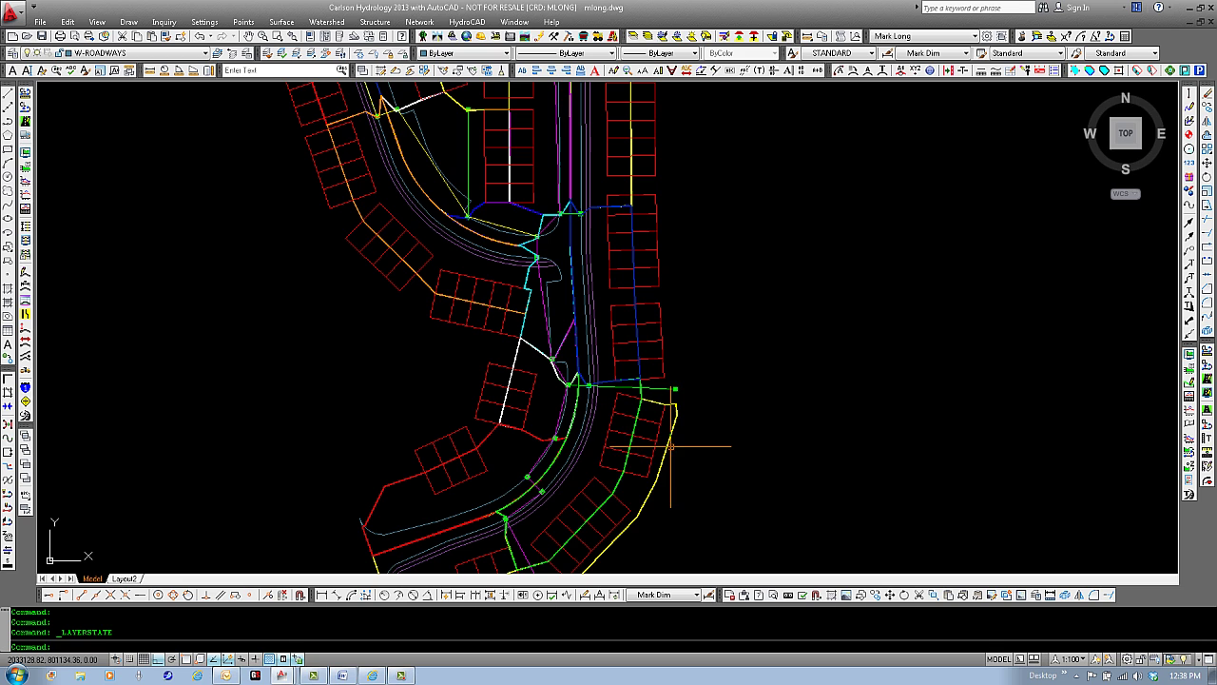
Step: Clear the old C-factor calculation rows and calculate the C-factor for the white watershed polyline west of the curved road
{"action": "mouse_move", "coordinate": [670, 441]}
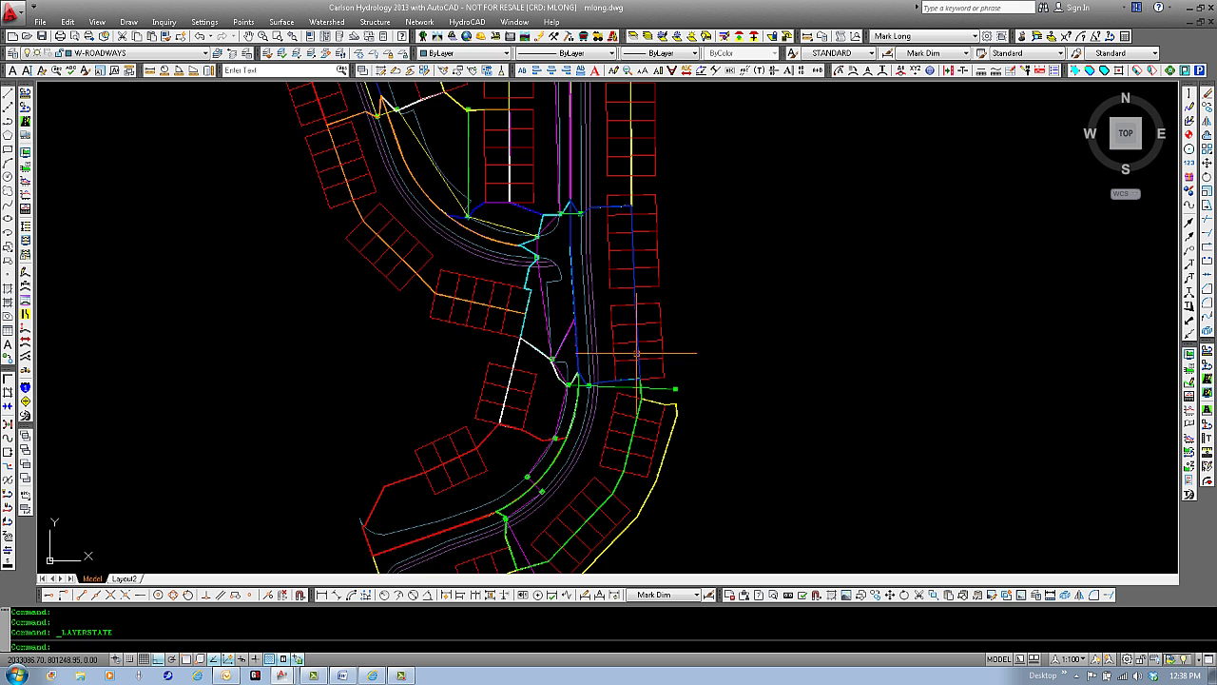
{"action": "mouse_move", "coordinate": [709, 361]}
{"action": "middle_mouse_down"}
{"action": "mouse_move", "coordinate": [742, 335]}
{"action": "mouse_move", "coordinate": [773, 276]}
{"action": "middle_mouse_up"}
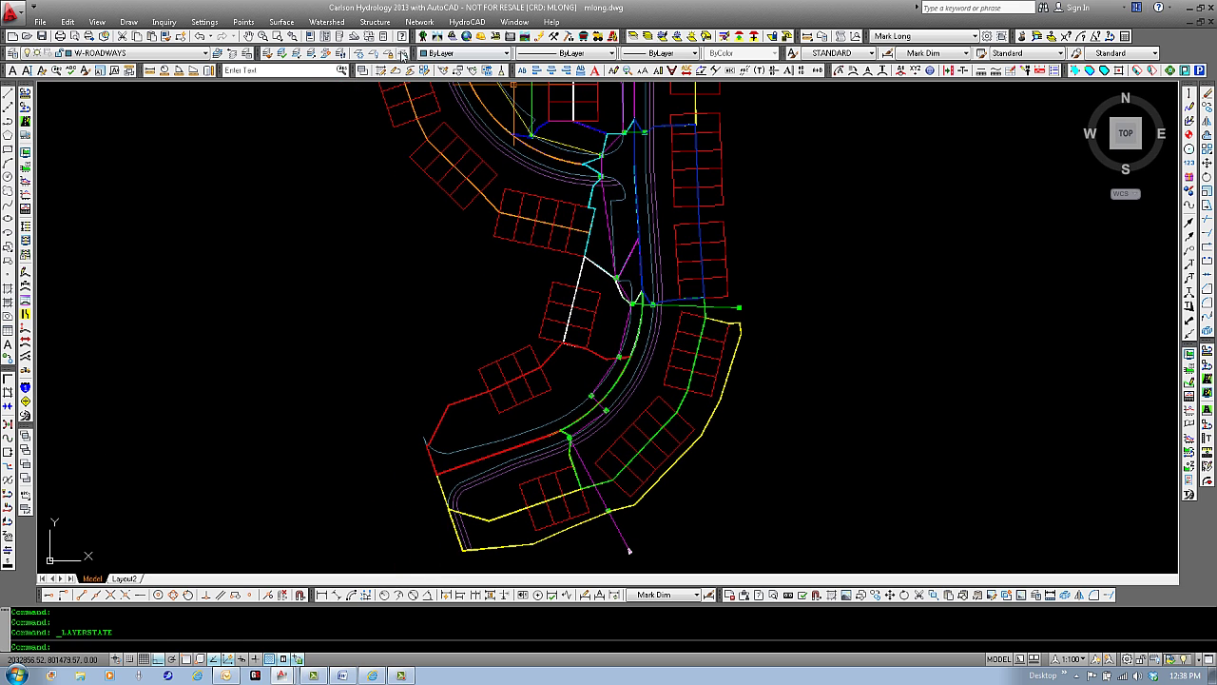
{"action": "left_click", "coordinate": [328, 22]}
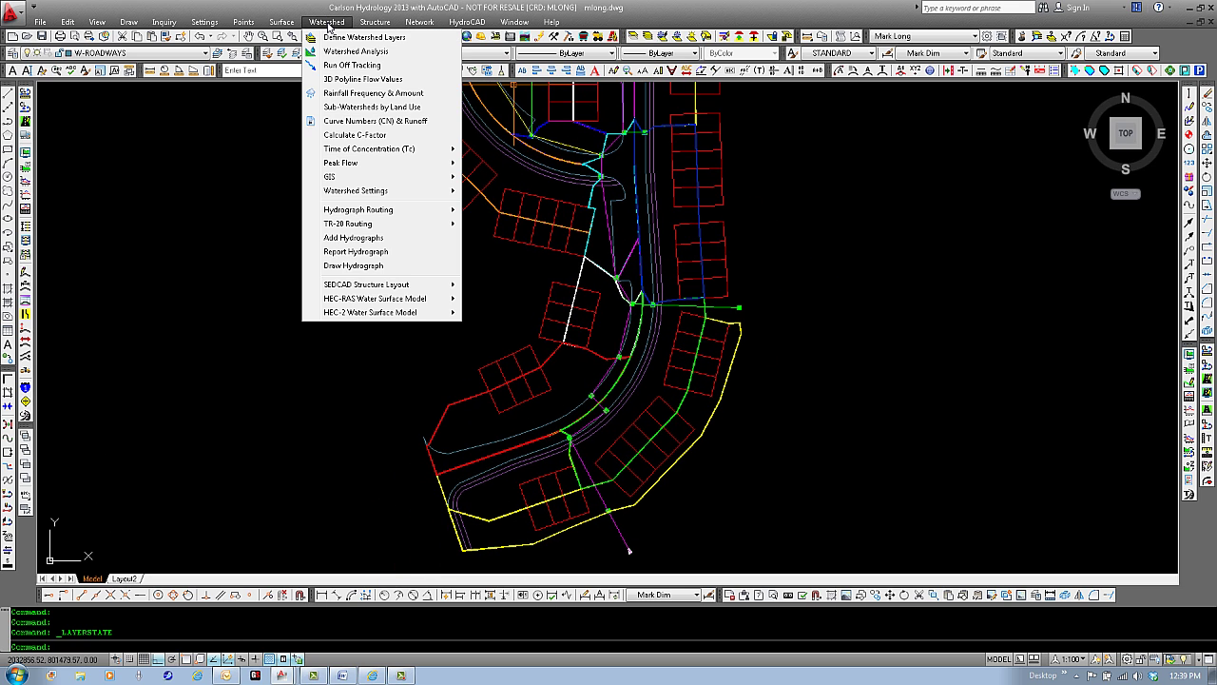
{"action": "left_click", "coordinate": [366, 136]}
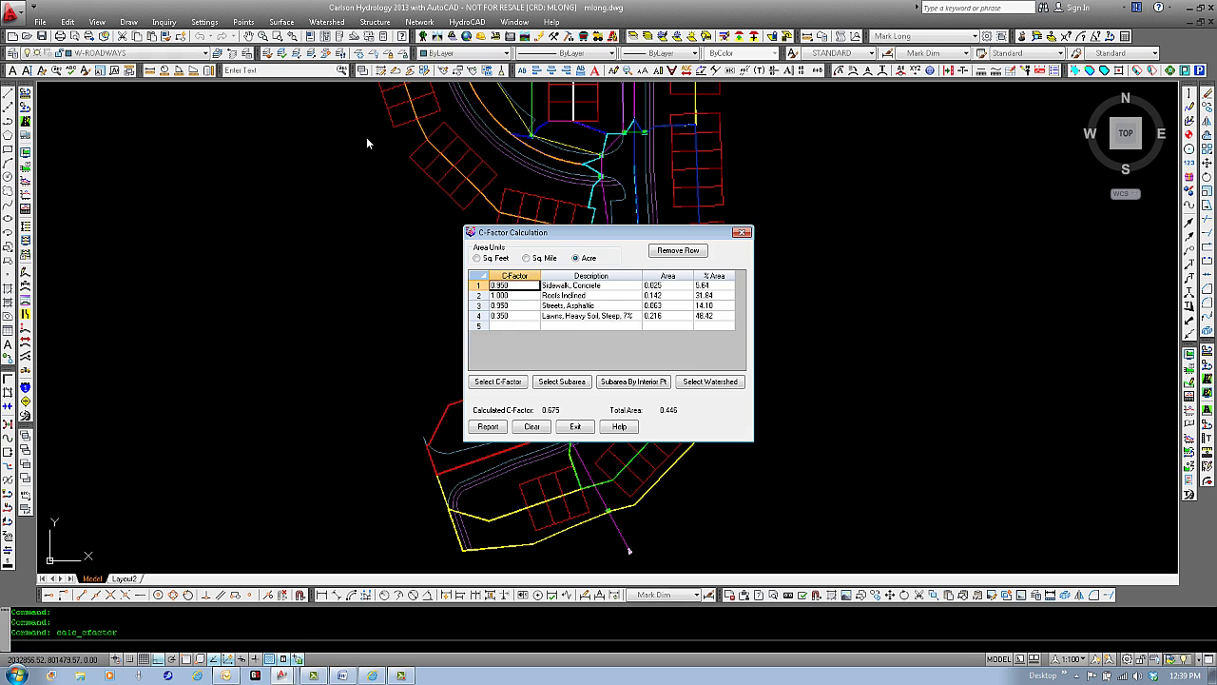
{"action": "left_click", "coordinate": [536, 428]}
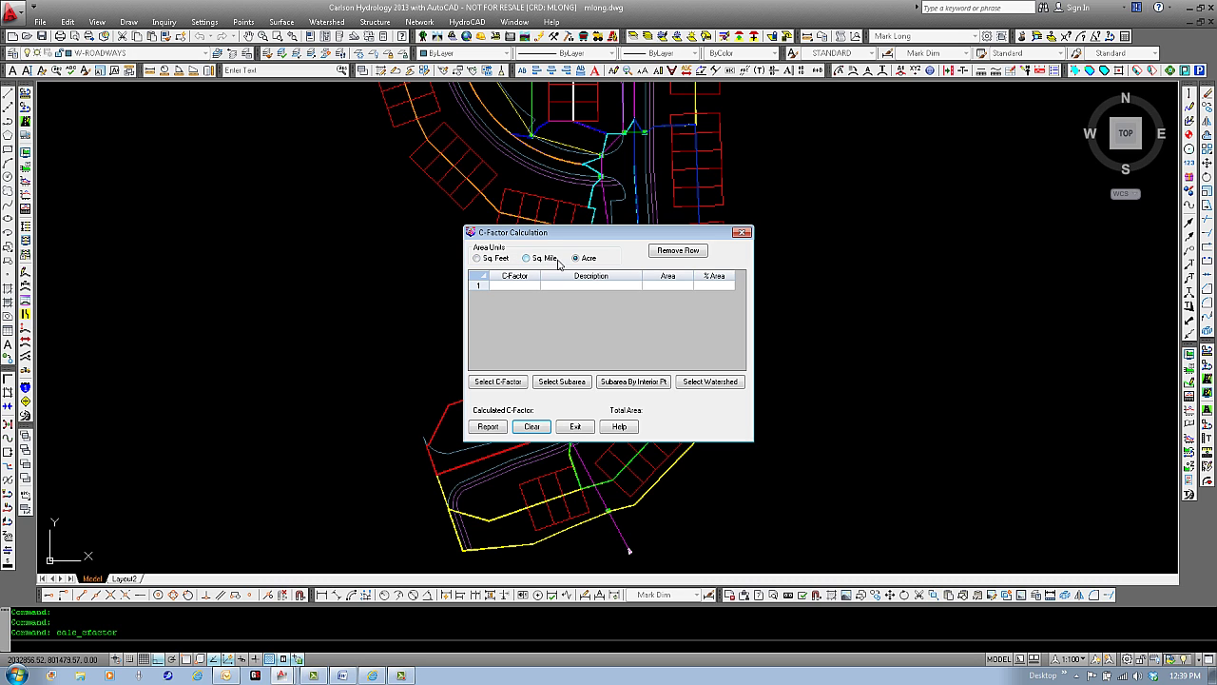
{"action": "left_click", "coordinate": [711, 382]}
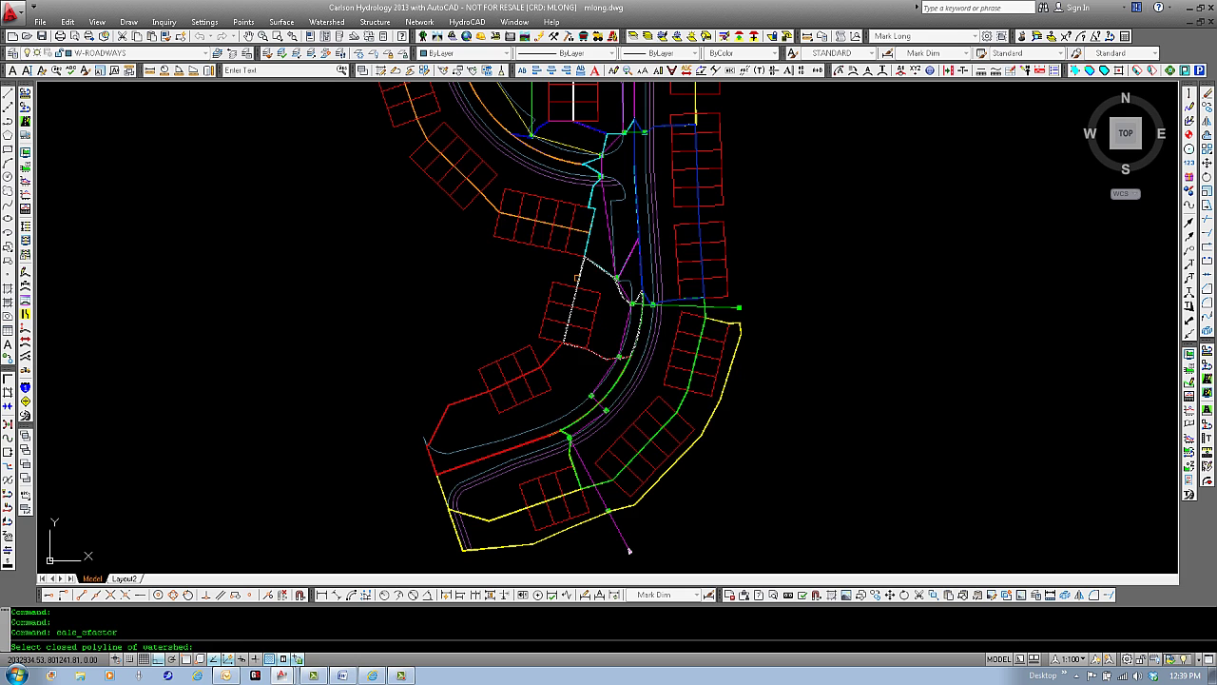
{"action": "left_click", "coordinate": [577, 277]}
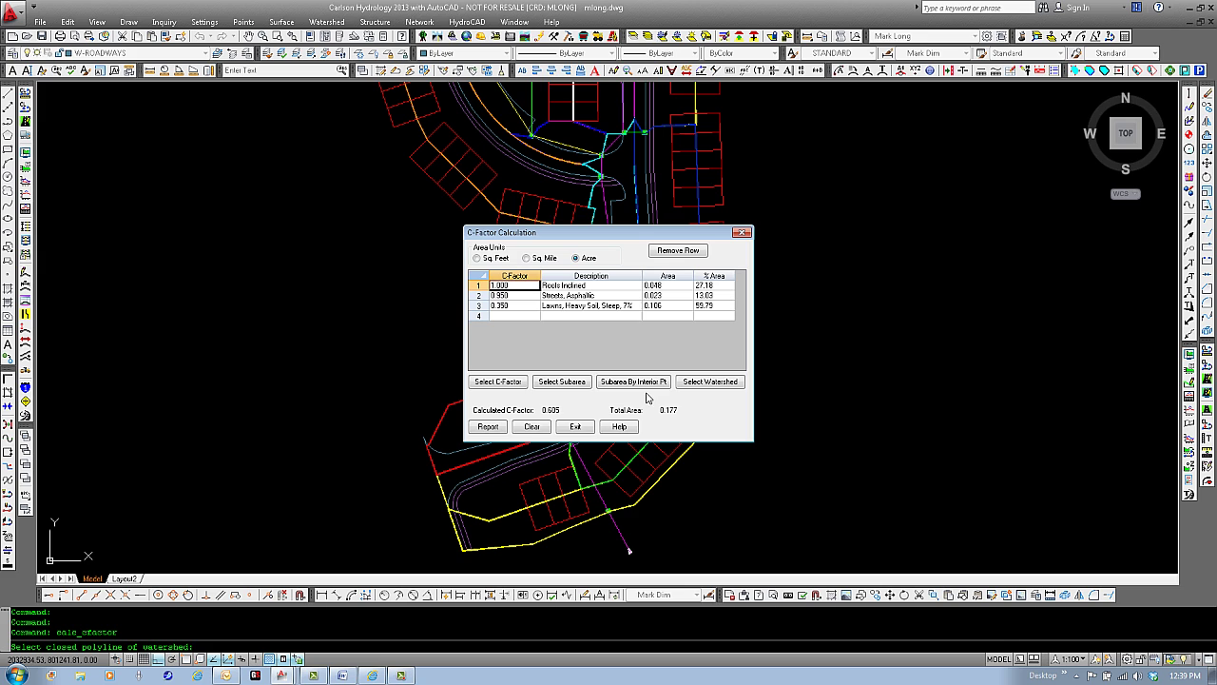
Step: Clear the C-factor table and calculate the C-factor for the green watershed polyline running through the southeastern lots
{"action": "left_click", "coordinate": [546, 427]}
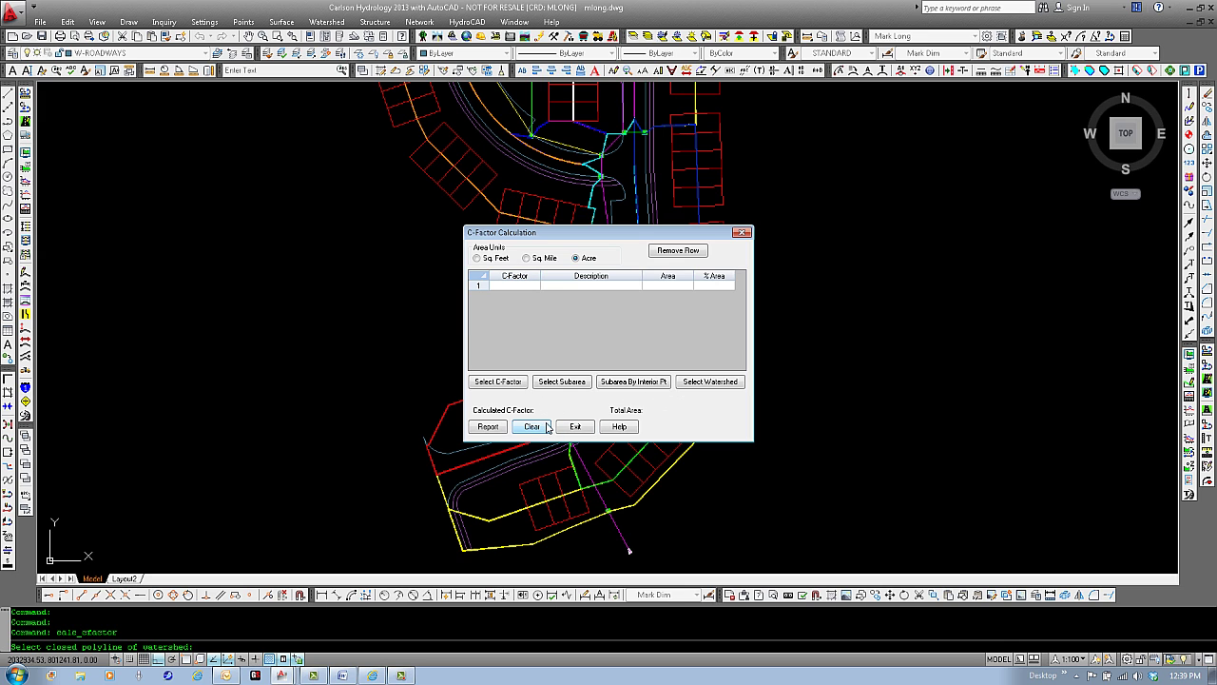
{"action": "left_click", "coordinate": [712, 382]}
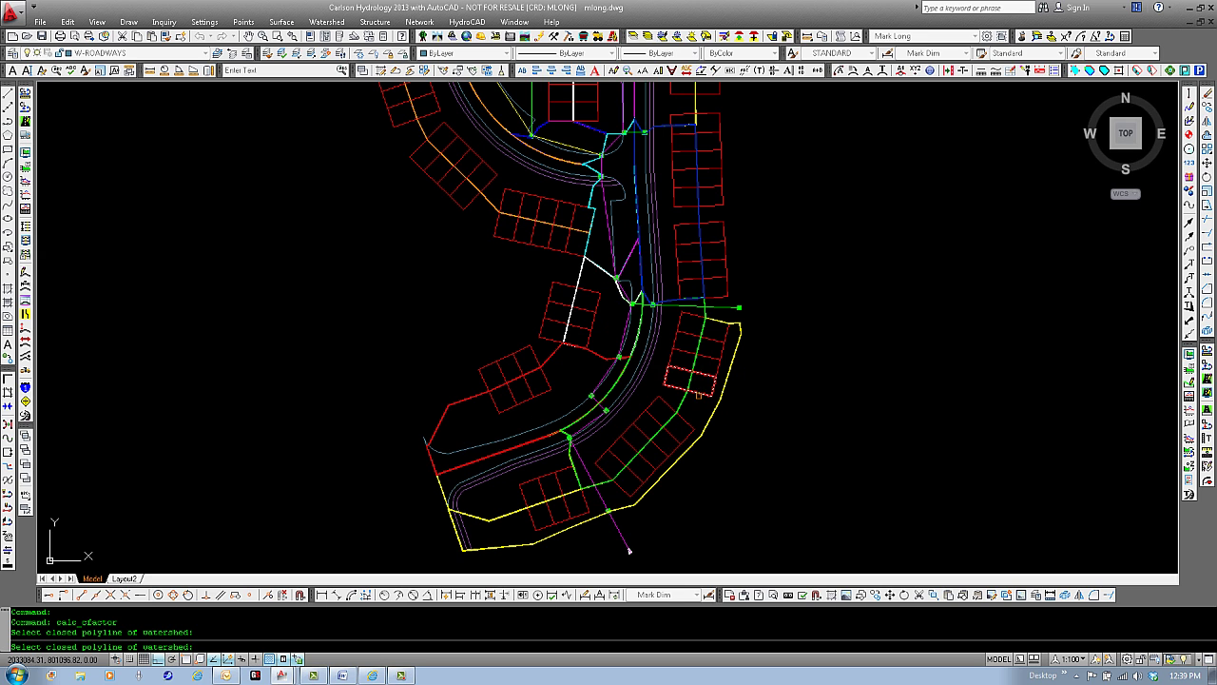
{"action": "left_click", "coordinate": [684, 398]}
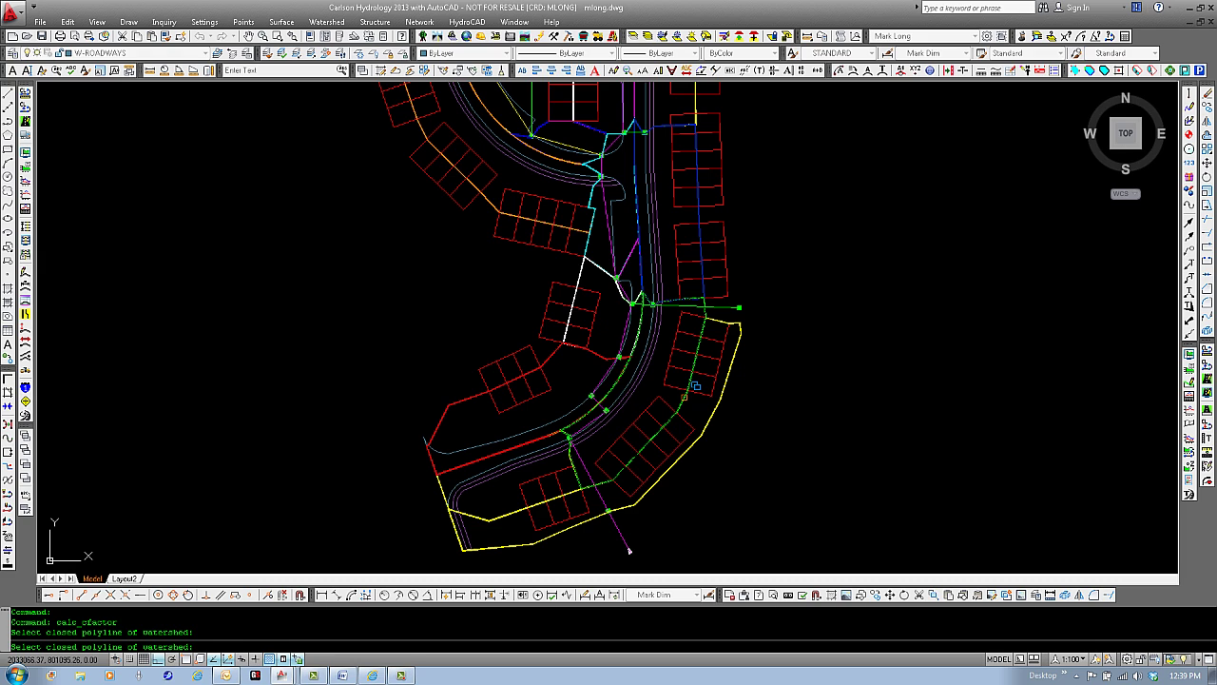
{"action": "left_click", "coordinate": [684, 398]}
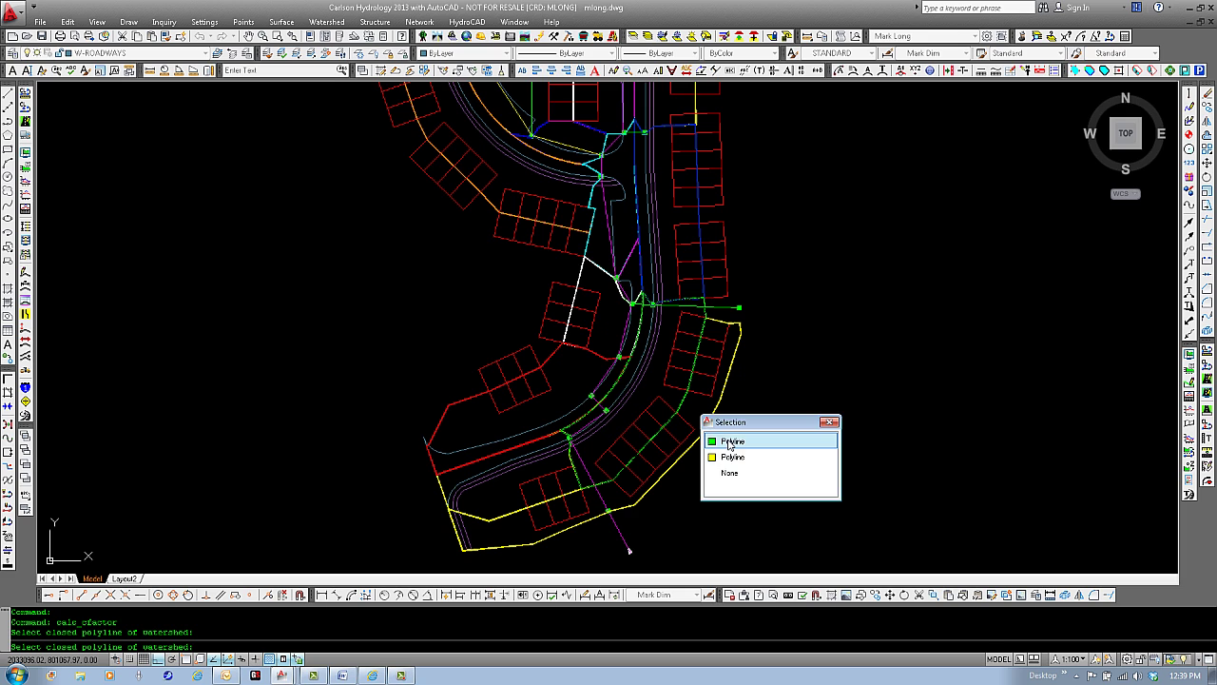
{"action": "left_click", "coordinate": [799, 437]}
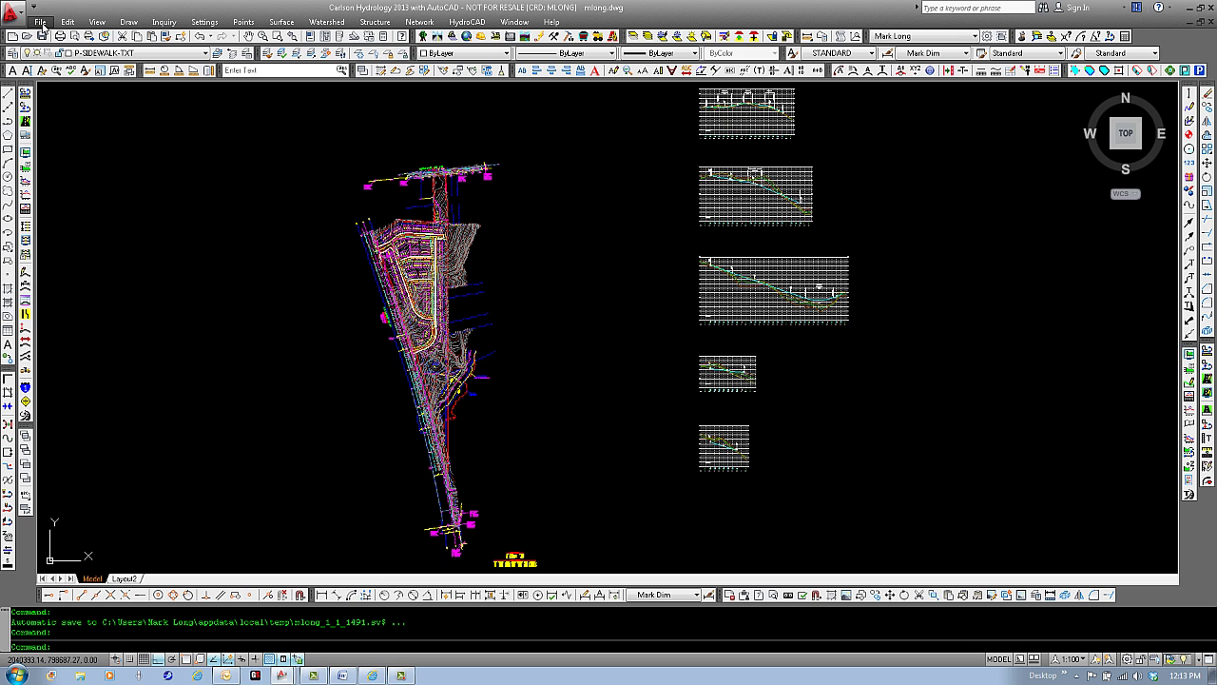
Step: Switch to the HydroCAD_Tutorial.dwg drawing and open its watershed layer definitions
{"action": "left_click", "coordinate": [41, 22]}
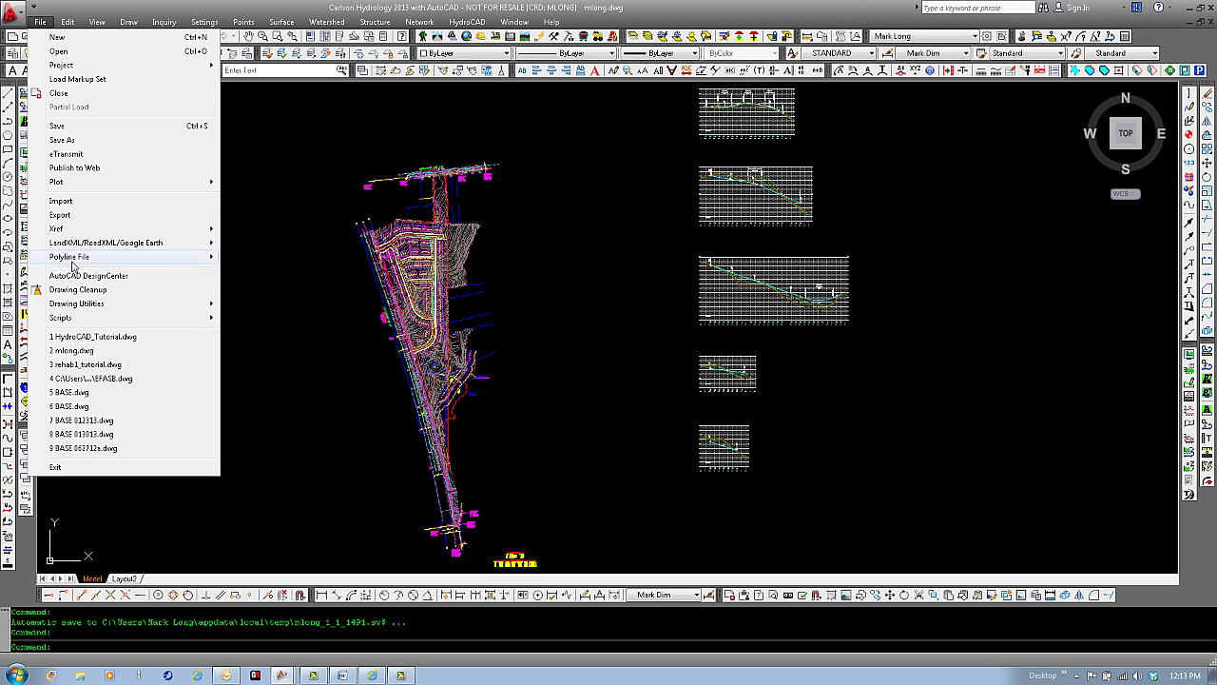
{"action": "left_click", "coordinate": [76, 342]}
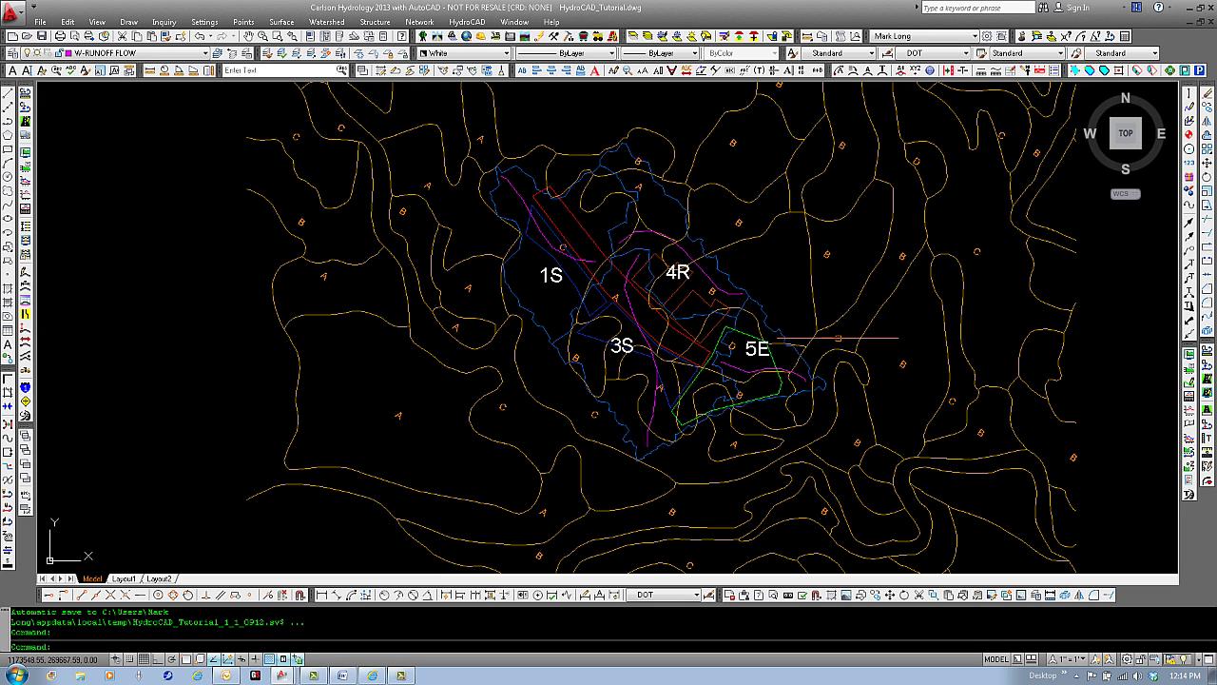
{"action": "left_click", "coordinate": [325, 22]}
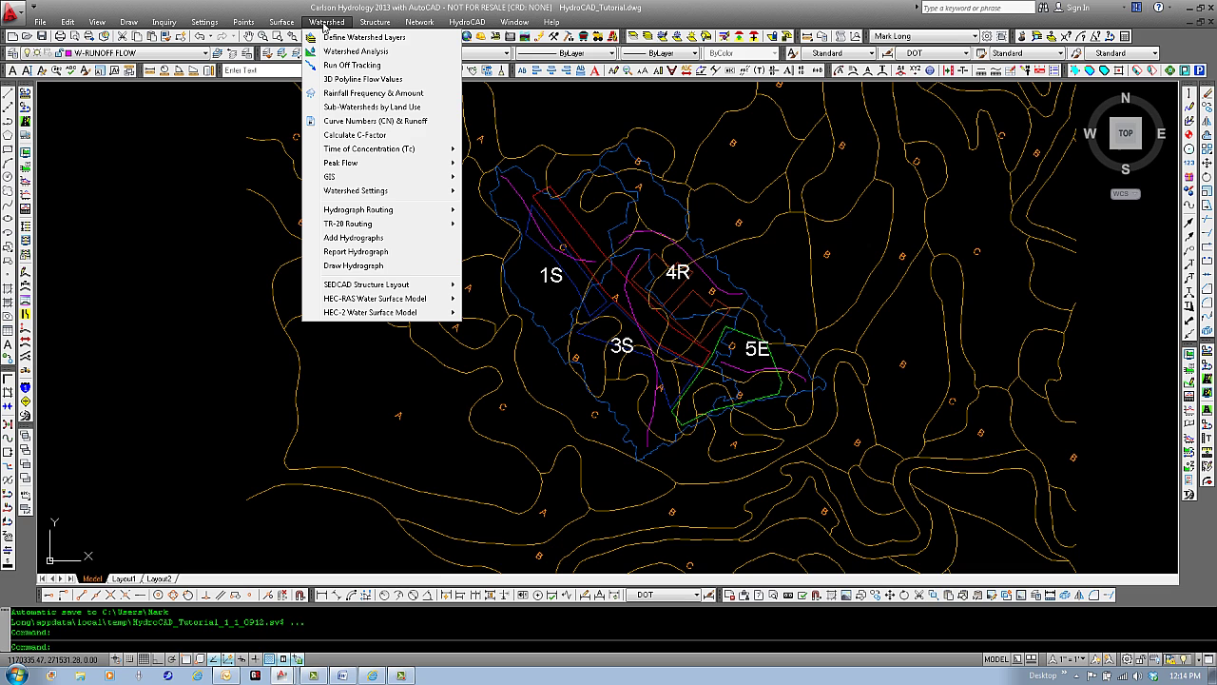
{"action": "left_click", "coordinate": [331, 37]}
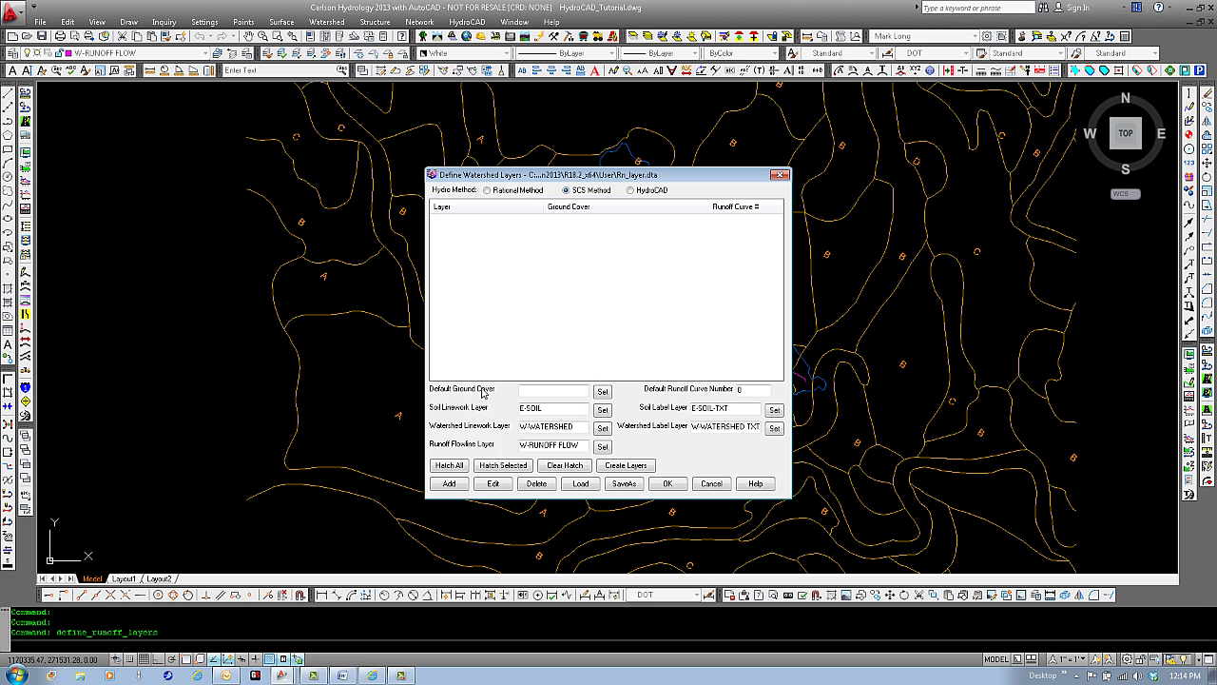
Step: Set the default ground cover to Open Space-Fair (50% to 75% grass) with the soil type A curve number 49
{"action": "left_click", "coordinate": [605, 395]}
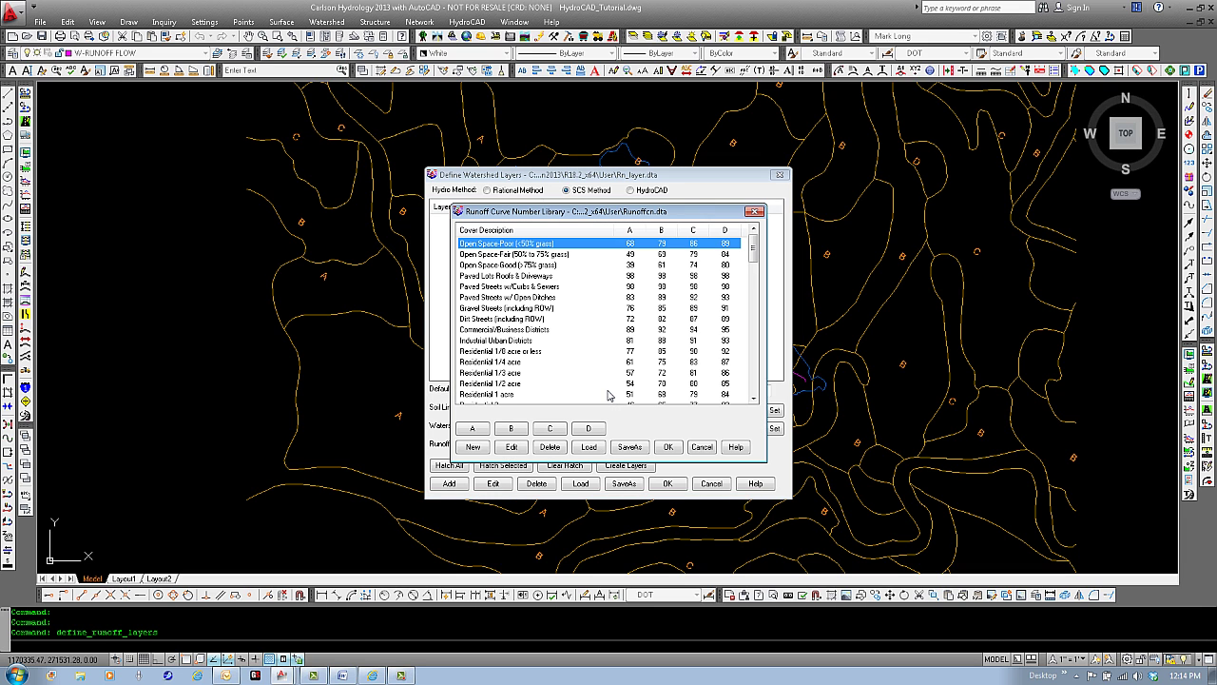
{"action": "left_click", "coordinate": [545, 255]}
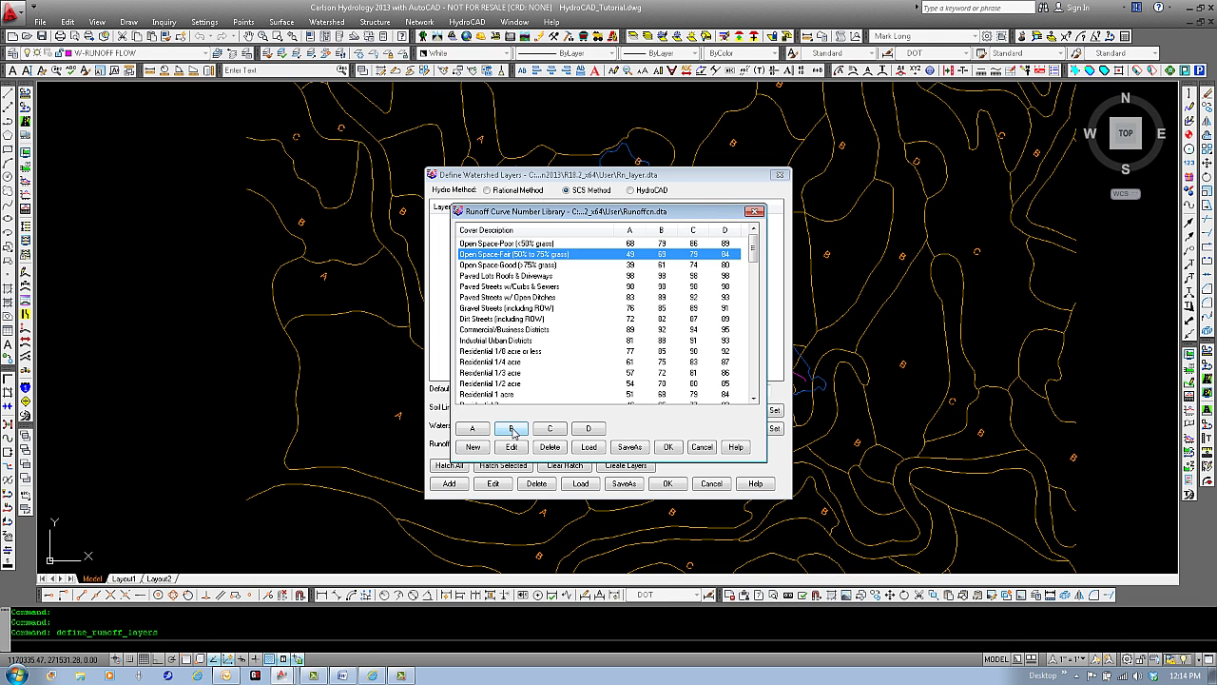
{"action": "left_click", "coordinate": [472, 429]}
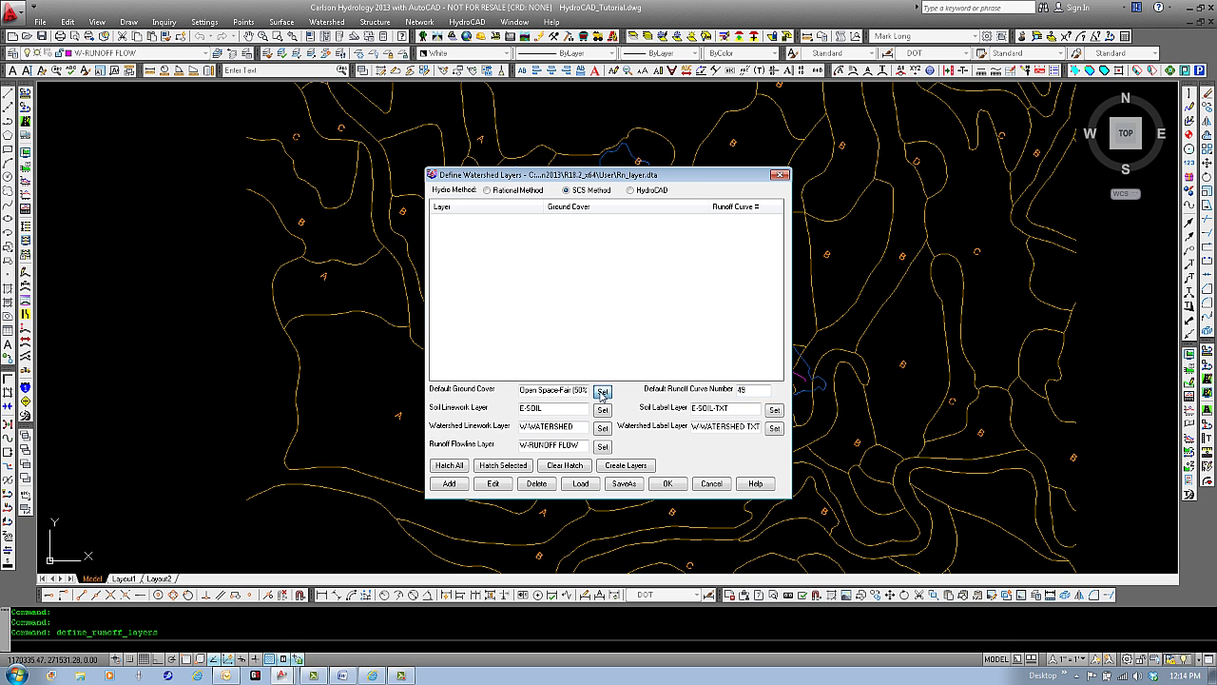
Step: Set the default ground cover to Open Space-Fair (50% to 75% grass) with soil type B curve number 69 and accept the definitions
{"action": "left_click", "coordinate": [602, 390]}
{"action": "left_click", "coordinate": [508, 254]}
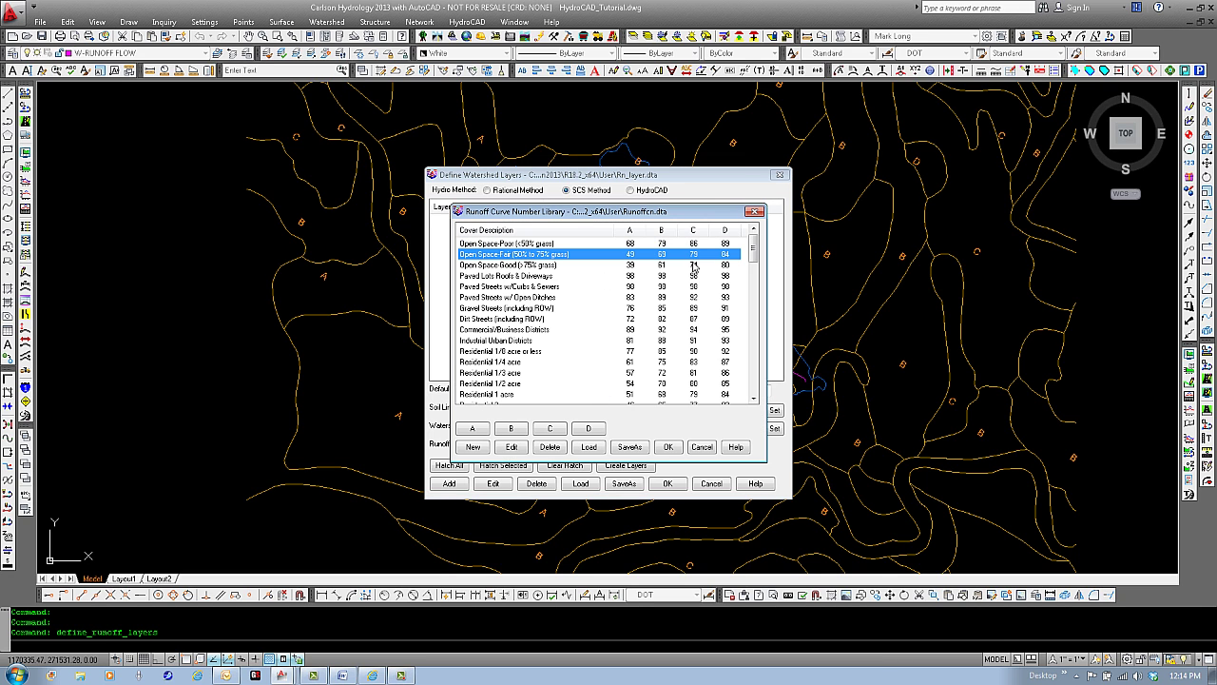
{"action": "left_click", "coordinate": [510, 427]}
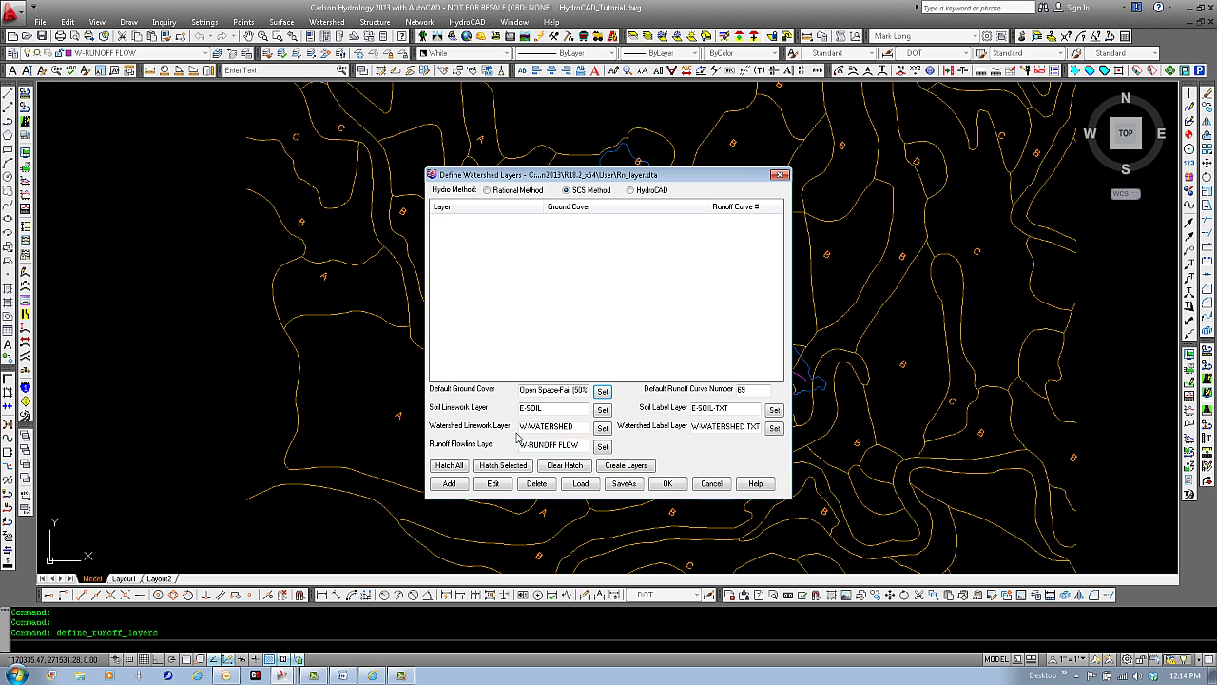
{"action": "left_click", "coordinate": [747, 389]}
{"action": "left_click", "coordinate": [667, 483]}
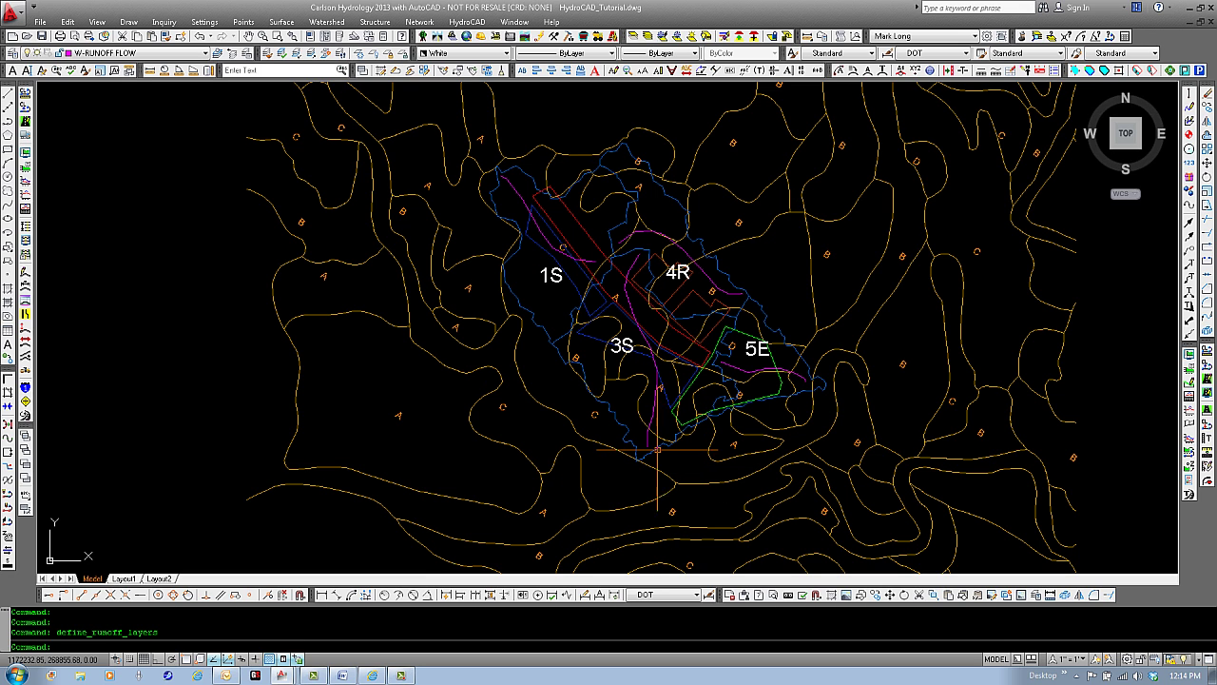
Step: Inspect the watershed boundaries, soil linework, ground cover polylines and runoff flow lines around areas 1S, 3S, 4R and 5E
{"action": "mouse_move", "coordinate": [653, 447]}
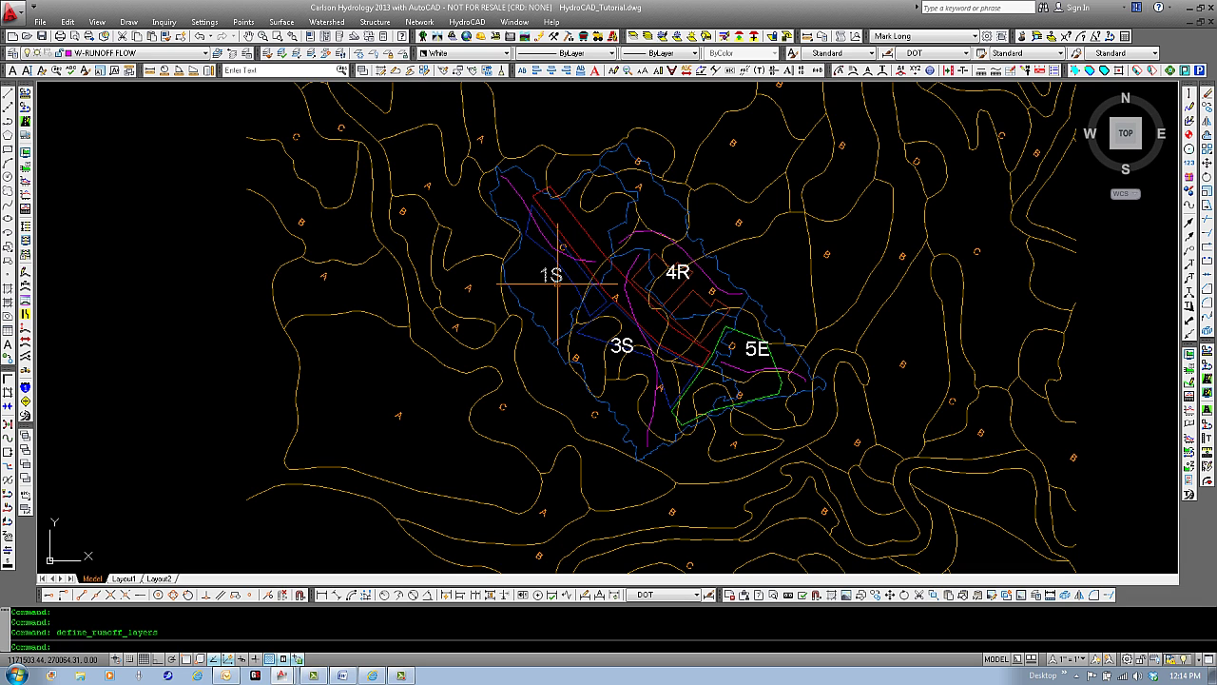
{"action": "mouse_move", "coordinate": [557, 283]}
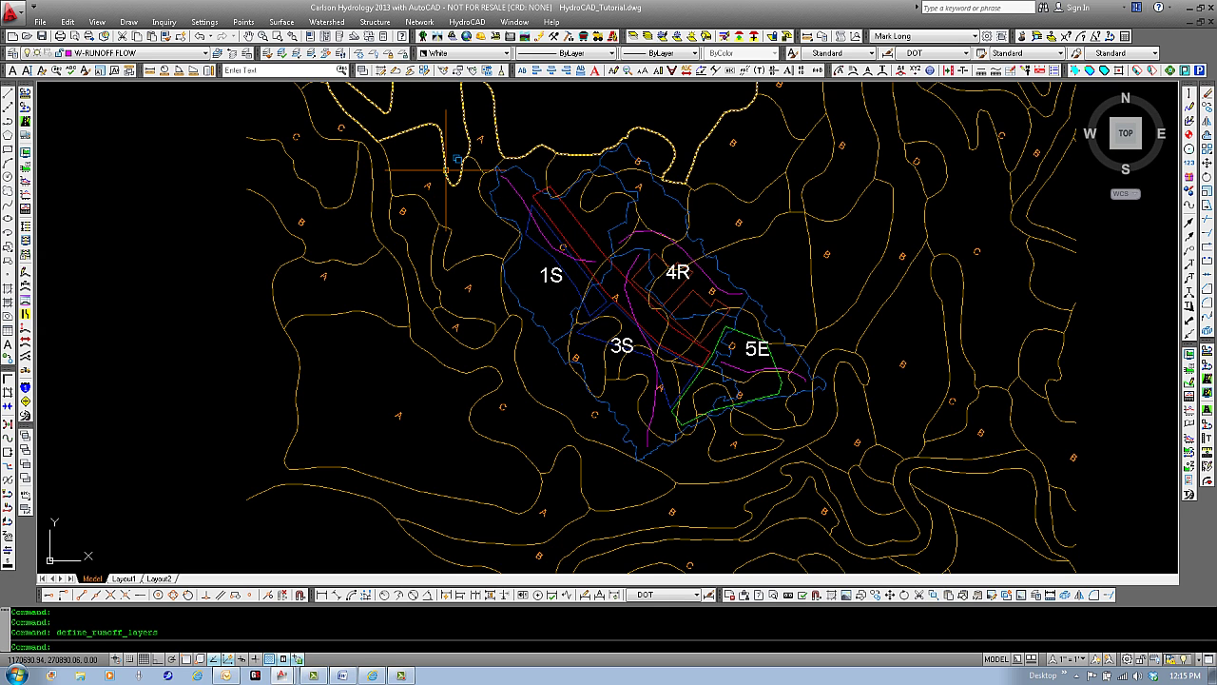
{"action": "mouse_move", "coordinate": [445, 171]}
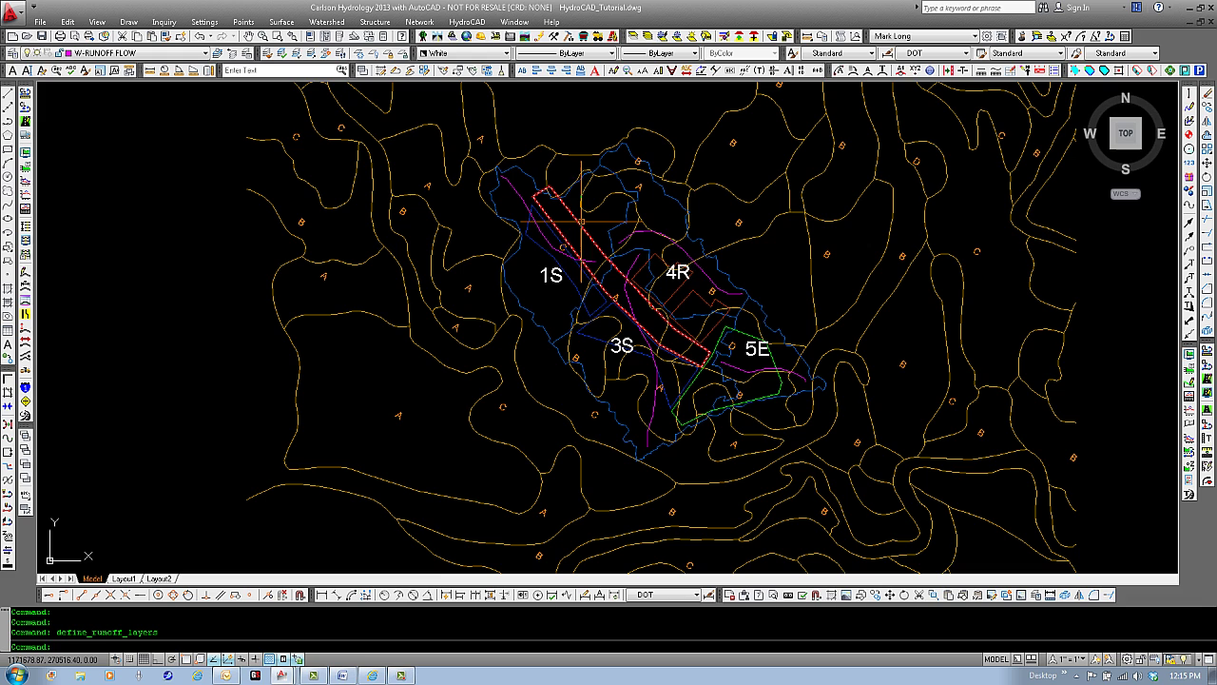
{"action": "mouse_move", "coordinate": [575, 221]}
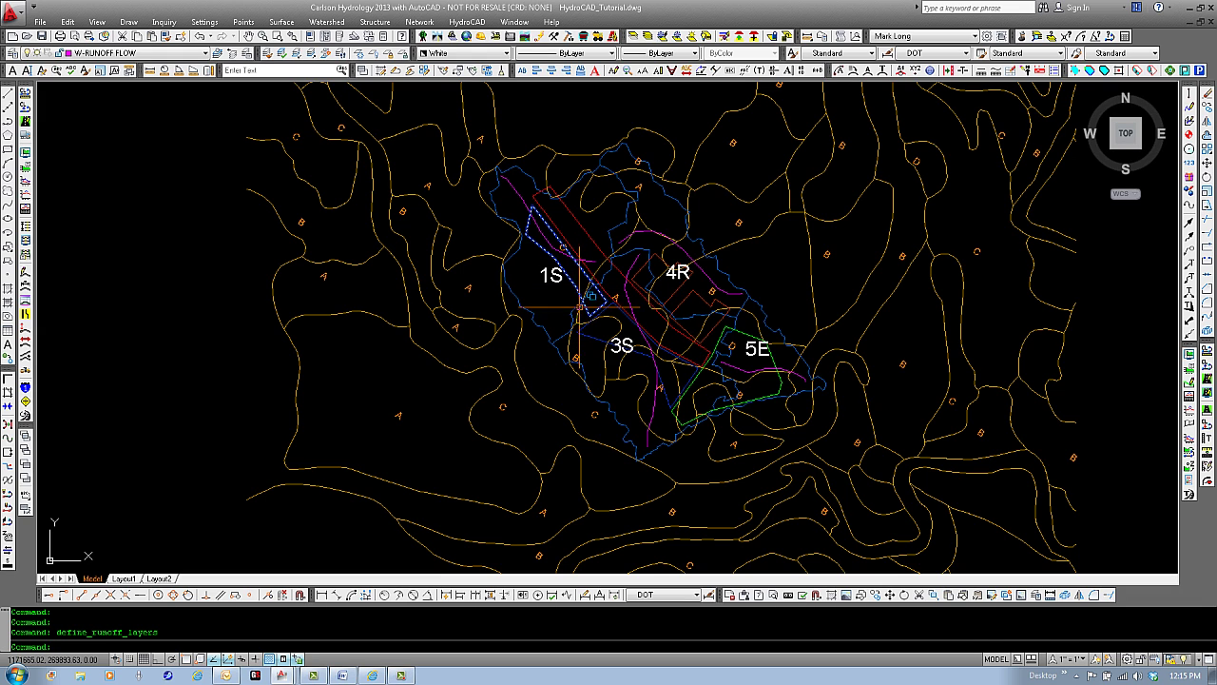
{"action": "mouse_move", "coordinate": [700, 297]}
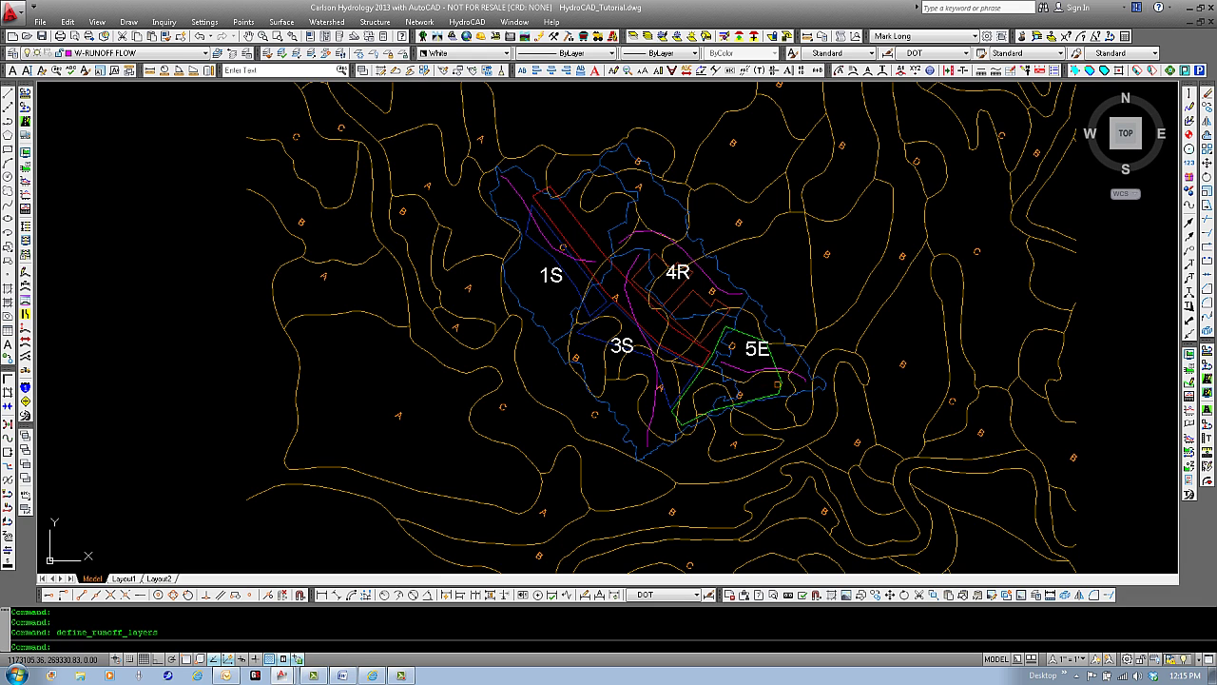
{"action": "mouse_move", "coordinate": [779, 386]}
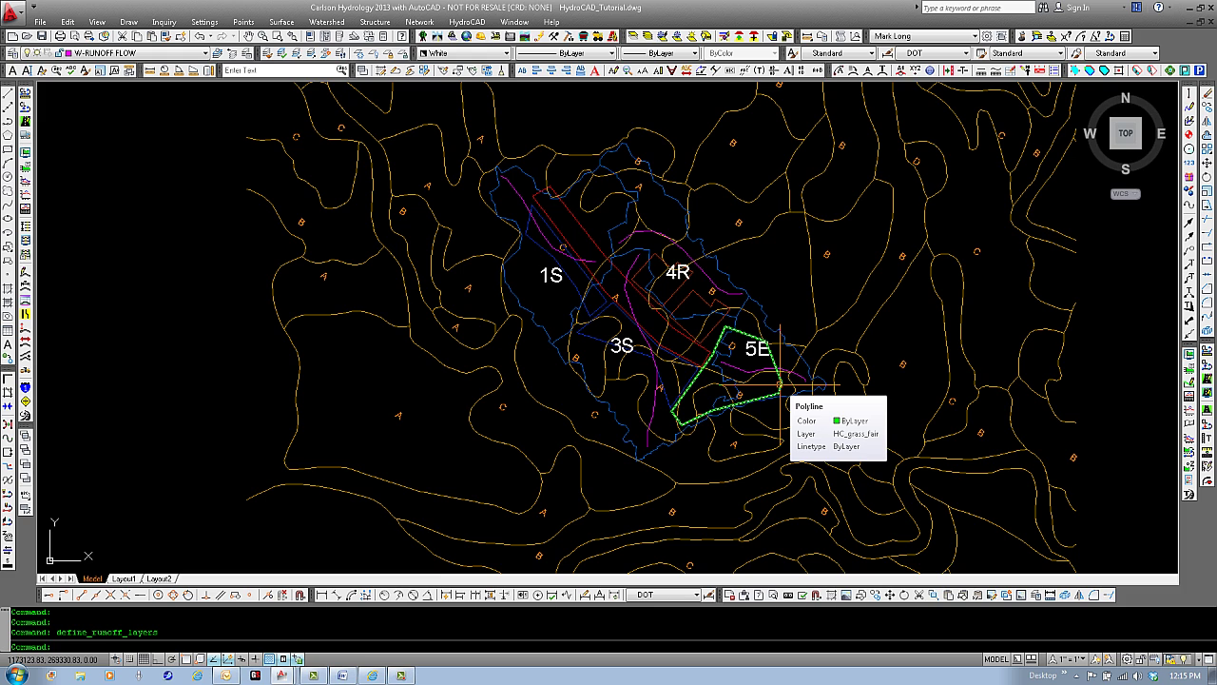
{"action": "mouse_move", "coordinate": [539, 231]}
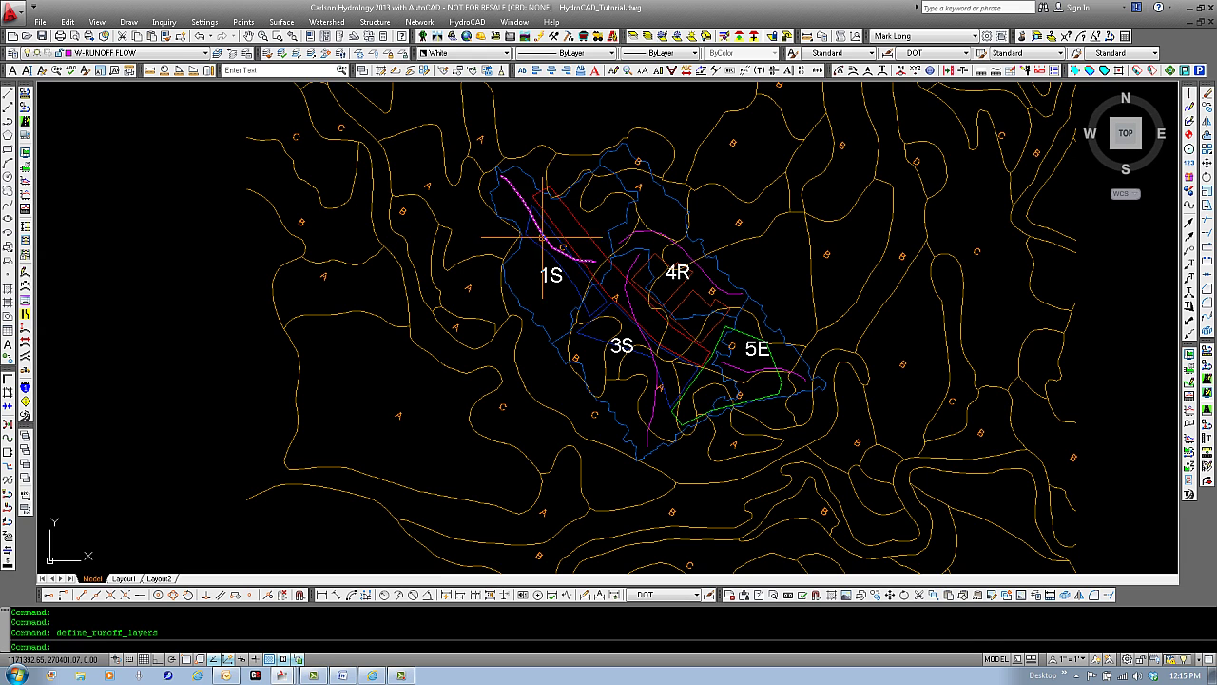
Step: Start a new runoff layer definition and assign it the HC_grass_fair layer from the green polyline around 5E
{"action": "left_click", "coordinate": [339, 23]}
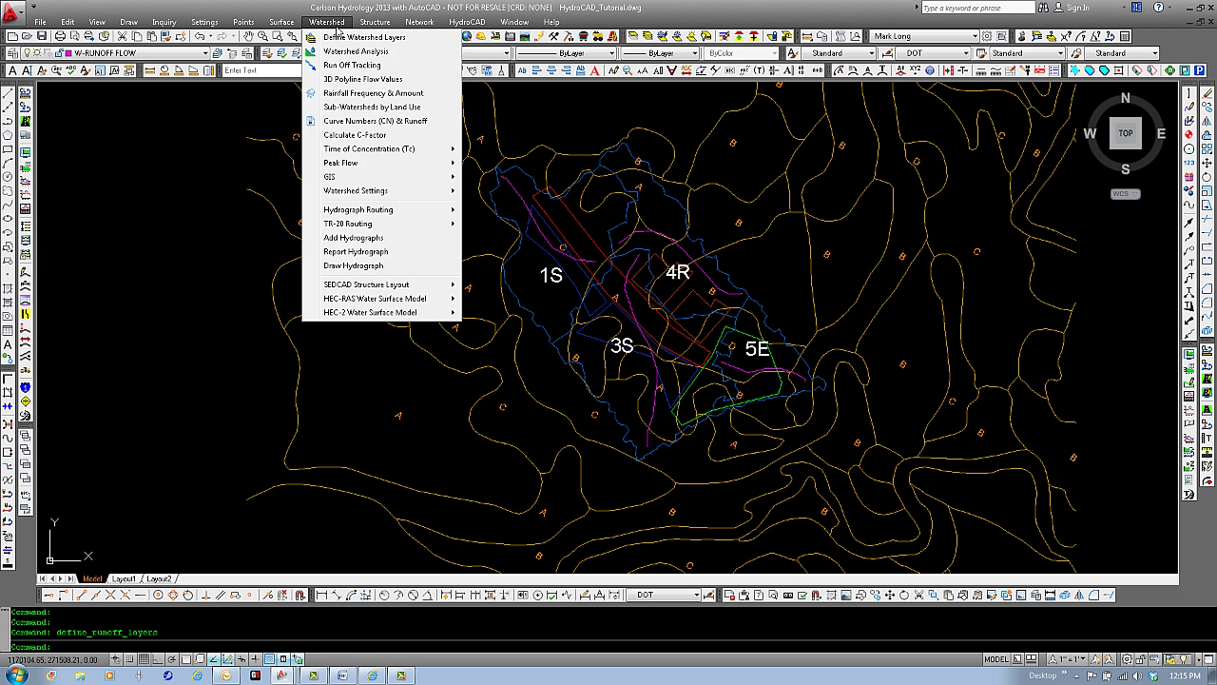
{"action": "left_click", "coordinate": [344, 38]}
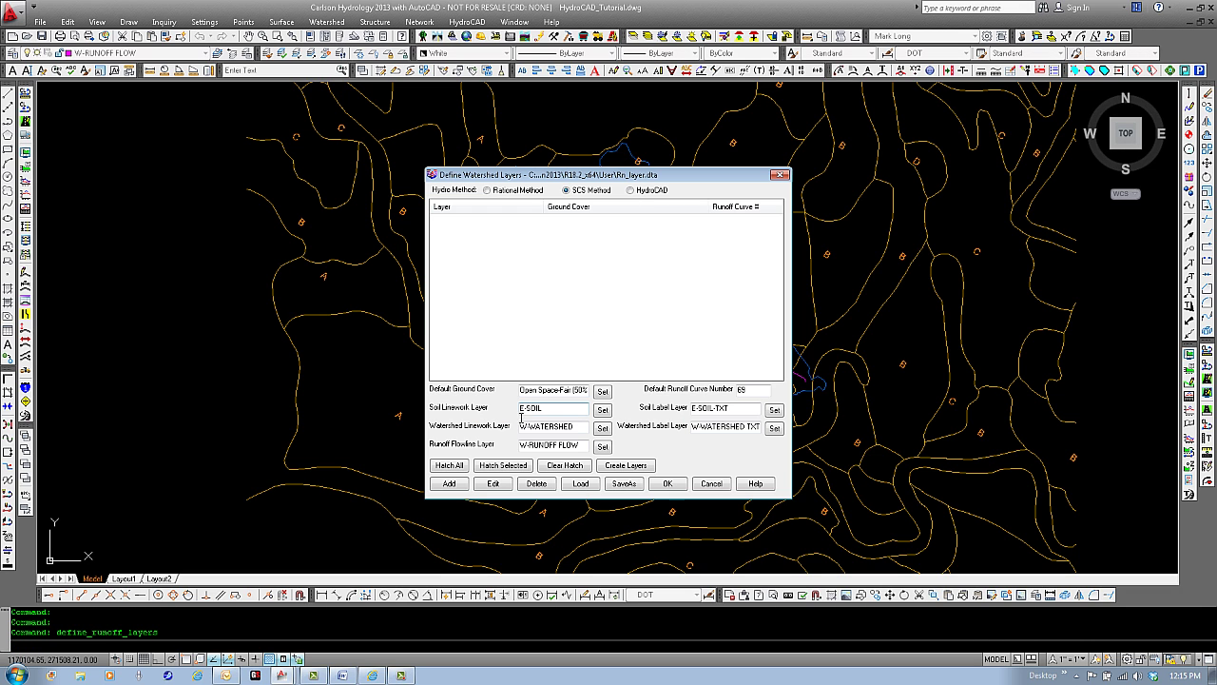
{"action": "left_click", "coordinate": [449, 484]}
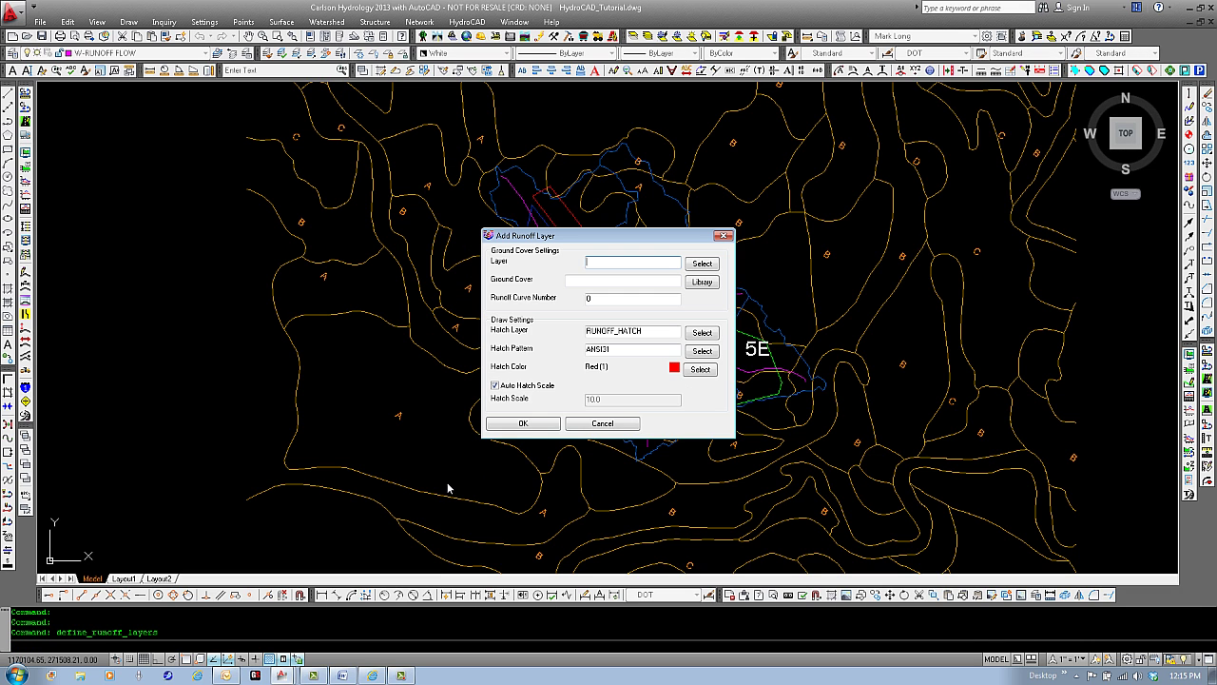
{"action": "left_click", "coordinate": [702, 264]}
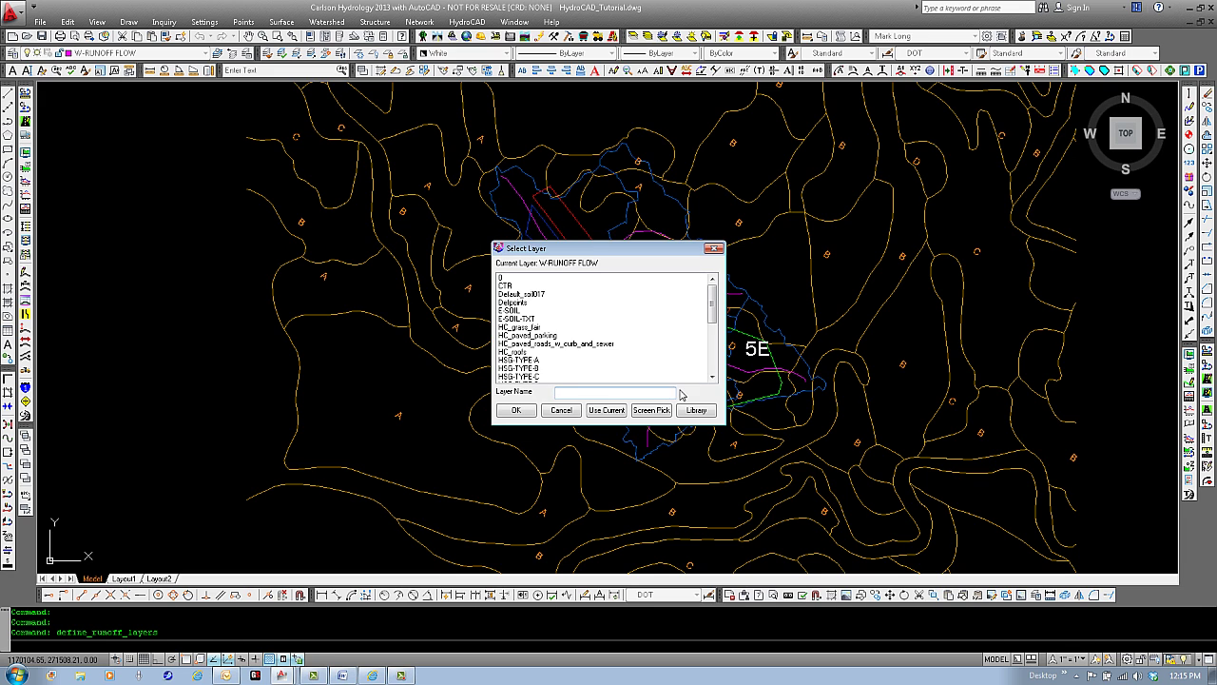
{"action": "left_click", "coordinate": [651, 410]}
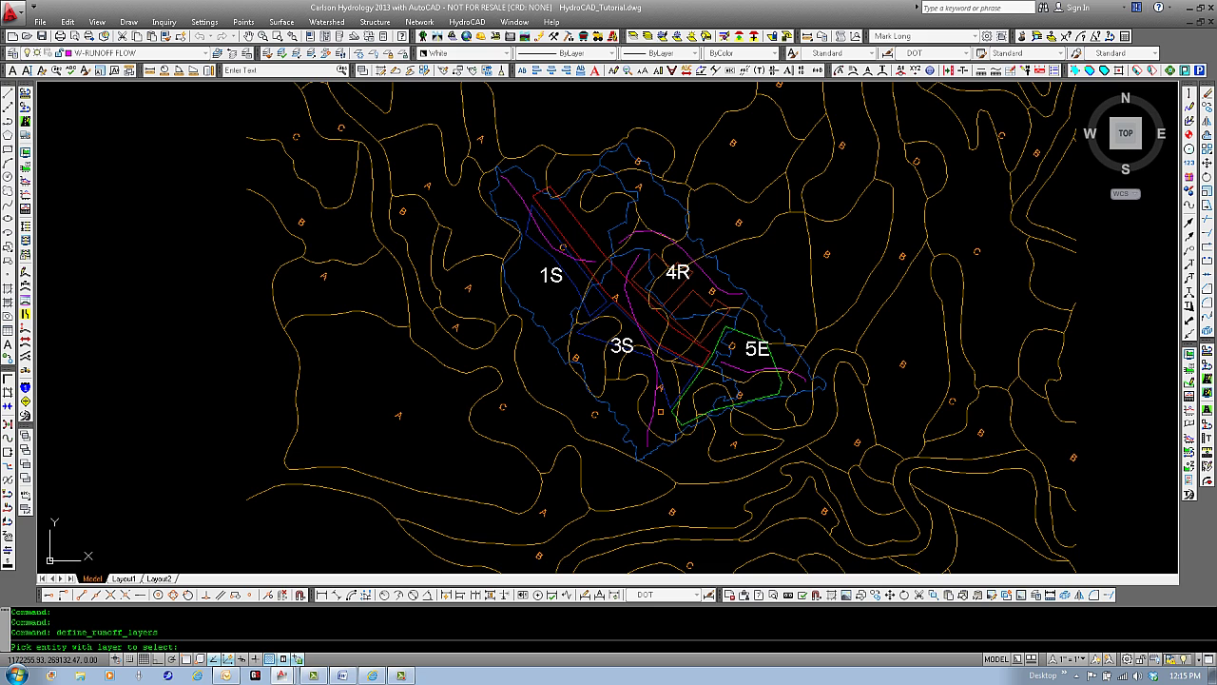
{"action": "left_click", "coordinate": [674, 410]}
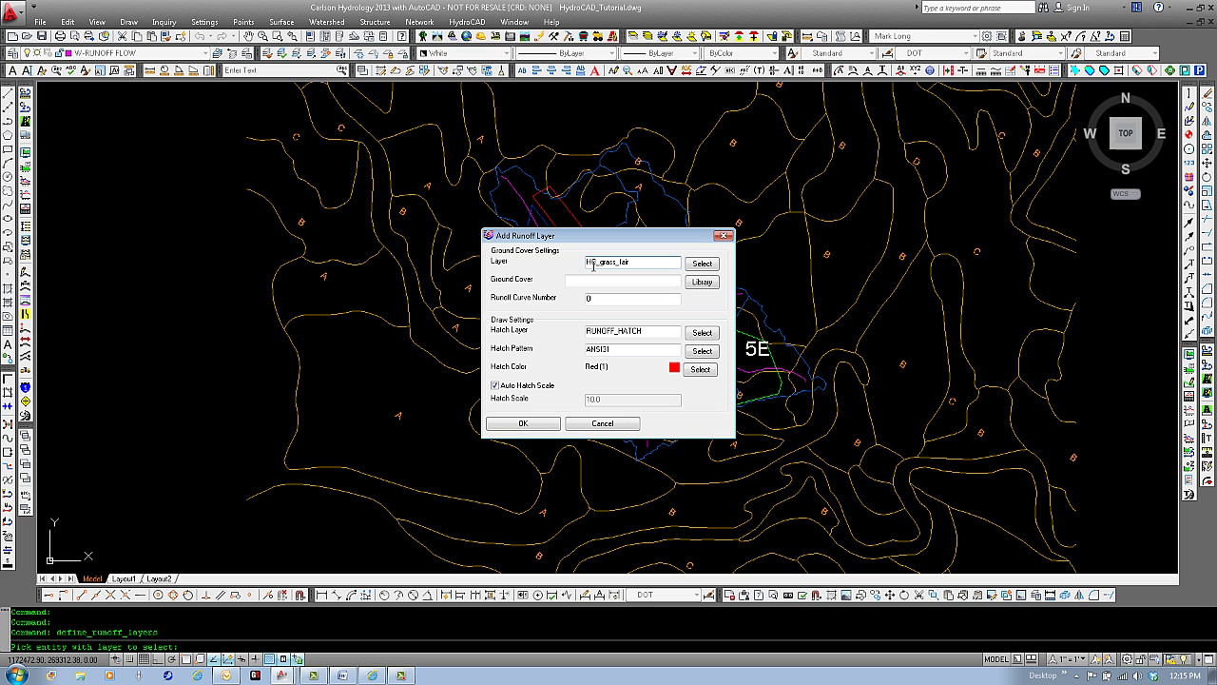
Step: Set the HC_grass_fair layer's ground cover to Open Space-Fair (50% to 75% grass) with curve number 49 from the library
{"action": "left_click", "coordinate": [701, 283]}
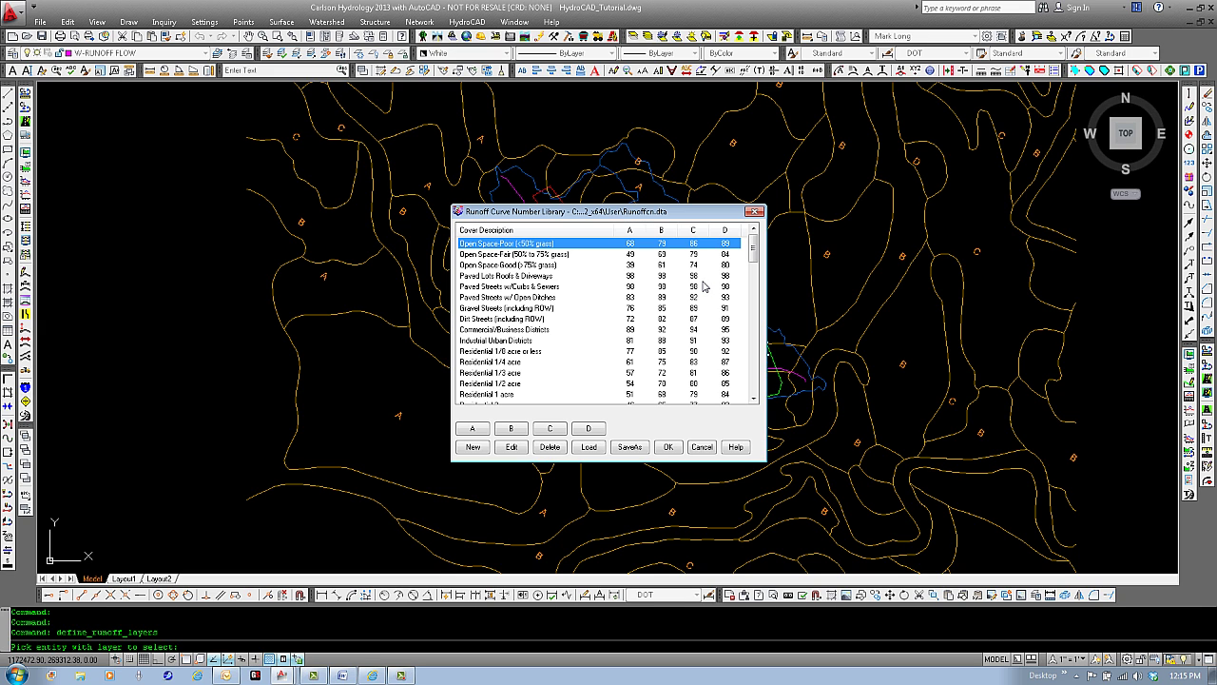
{"action": "double_click", "coordinate": [500, 255]}
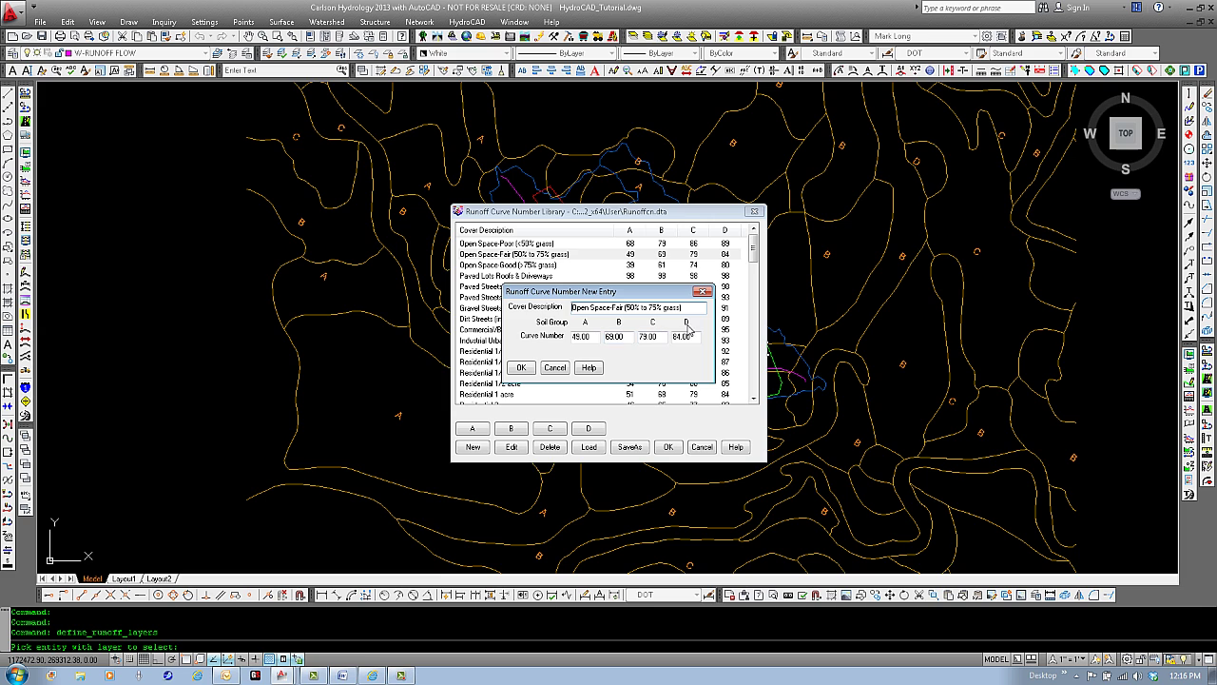
{"action": "left_click", "coordinate": [522, 369]}
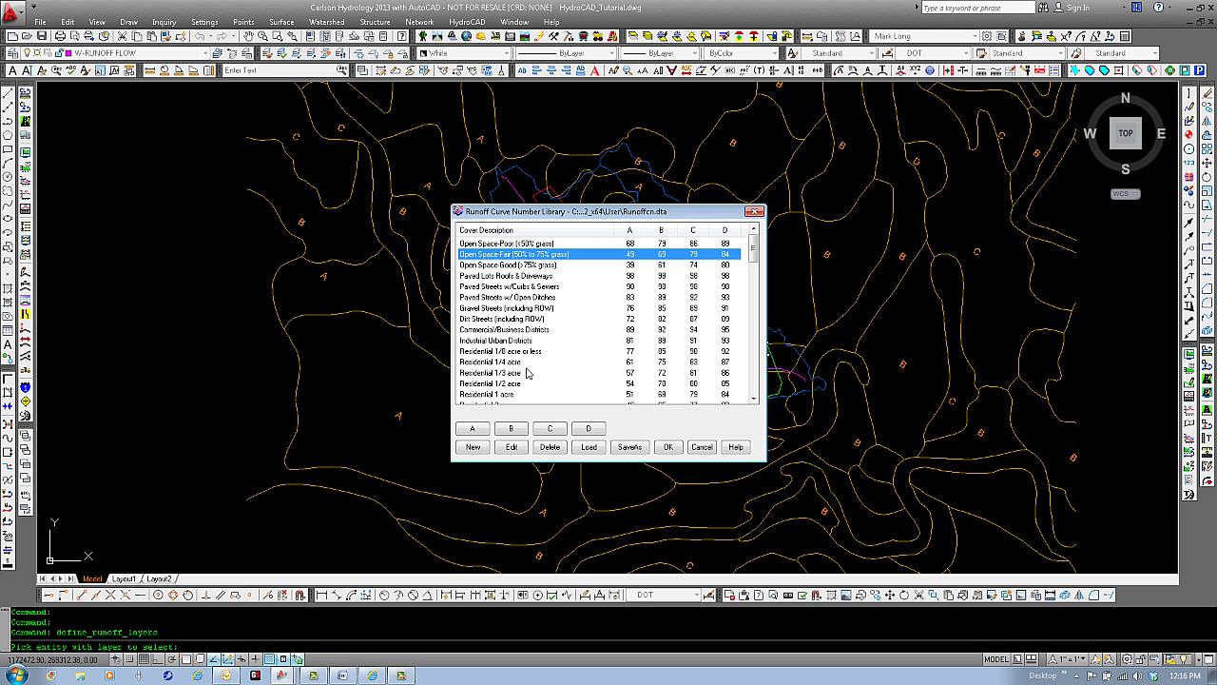
{"action": "left_click", "coordinate": [669, 449]}
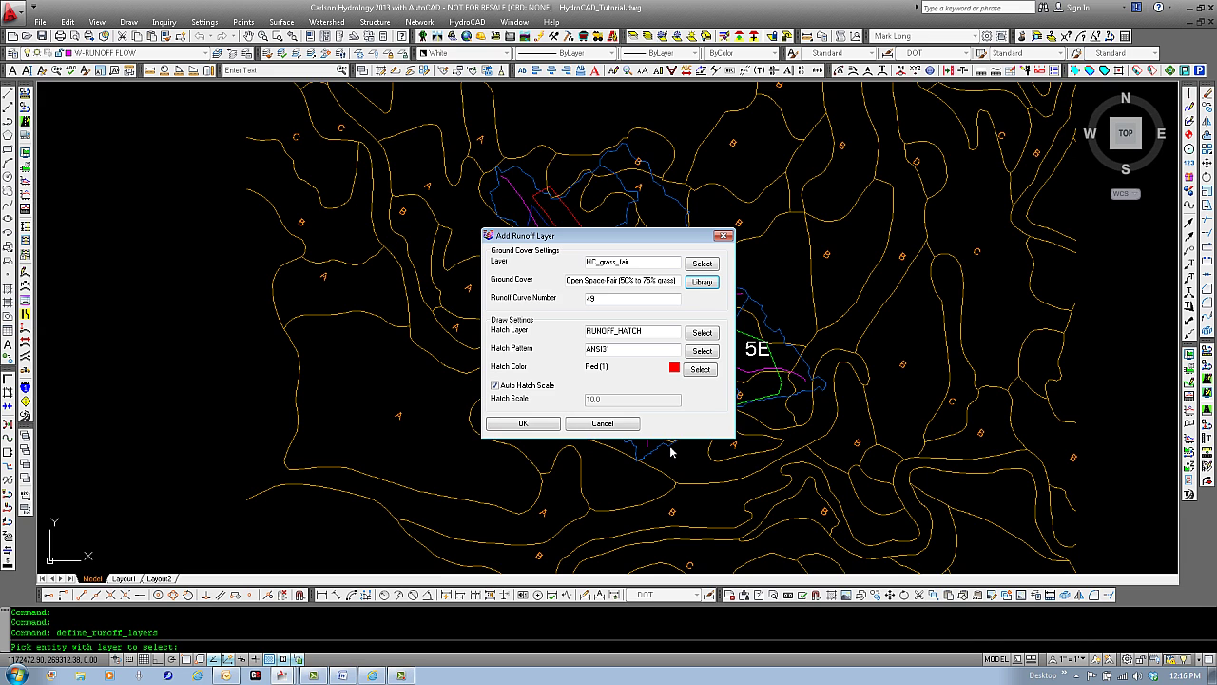
Step: Set the HC_grass_fair layer's hatch color to Green (3) and accept the runoff layer definition
{"action": "left_click", "coordinate": [700, 369]}
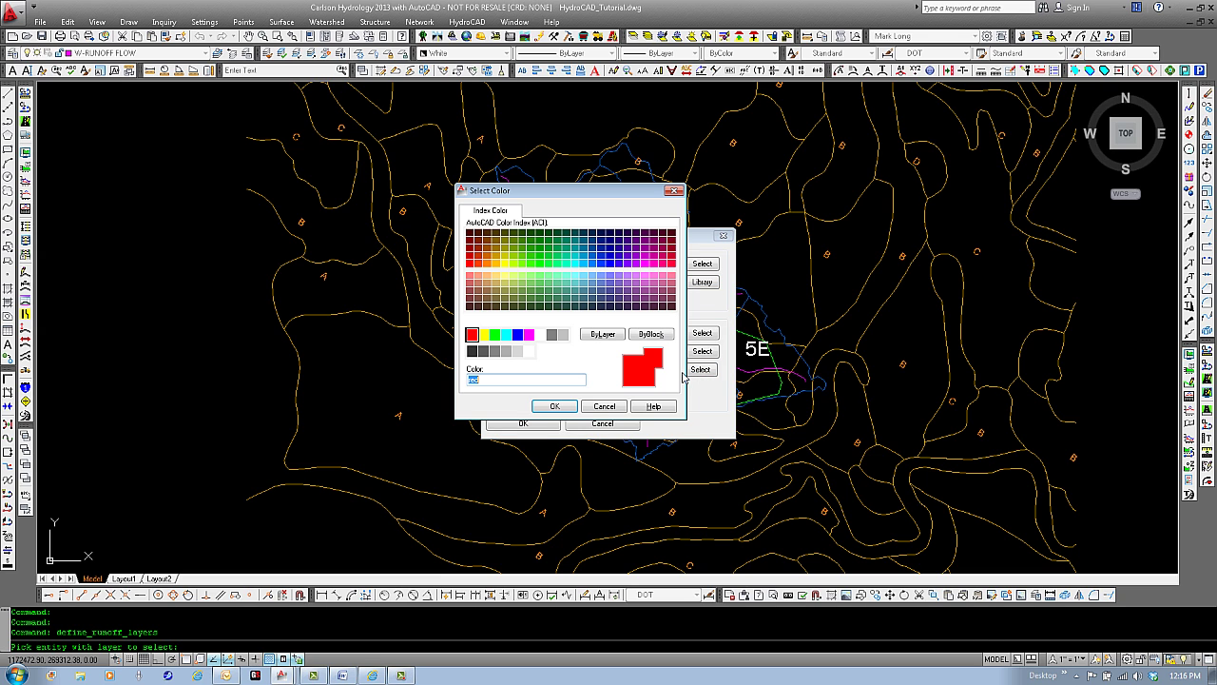
{"action": "left_click", "coordinate": [494, 334]}
{"action": "left_click", "coordinate": [551, 406]}
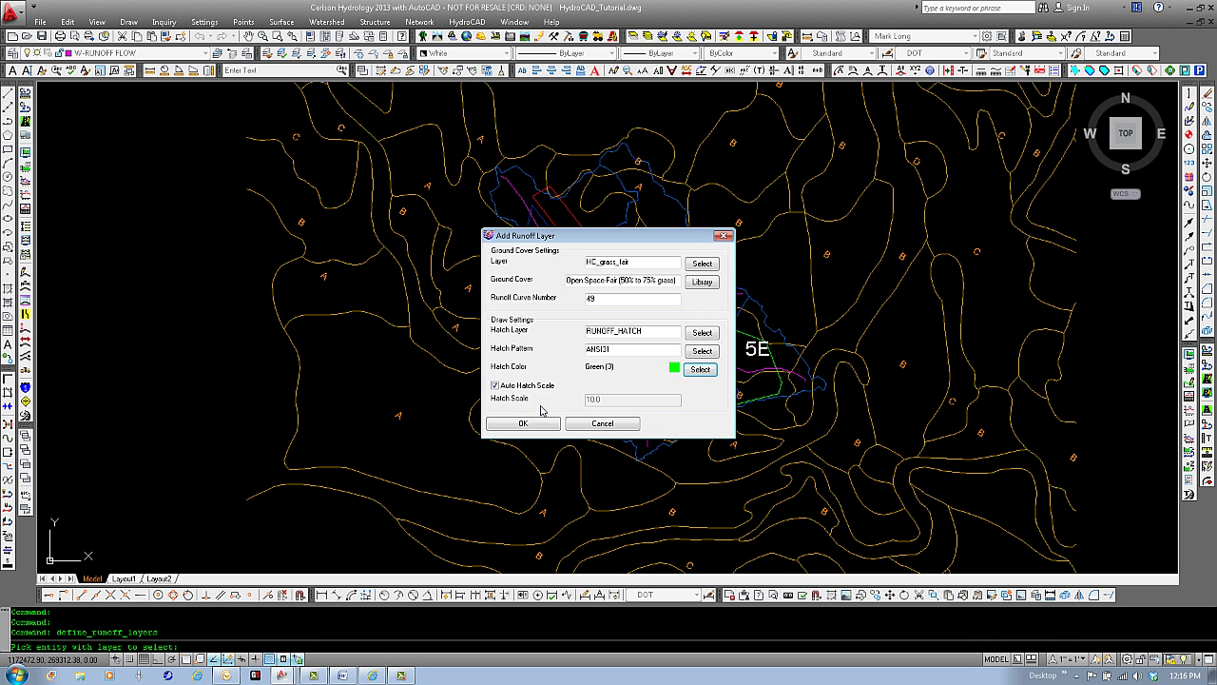
{"action": "left_click", "coordinate": [523, 423]}
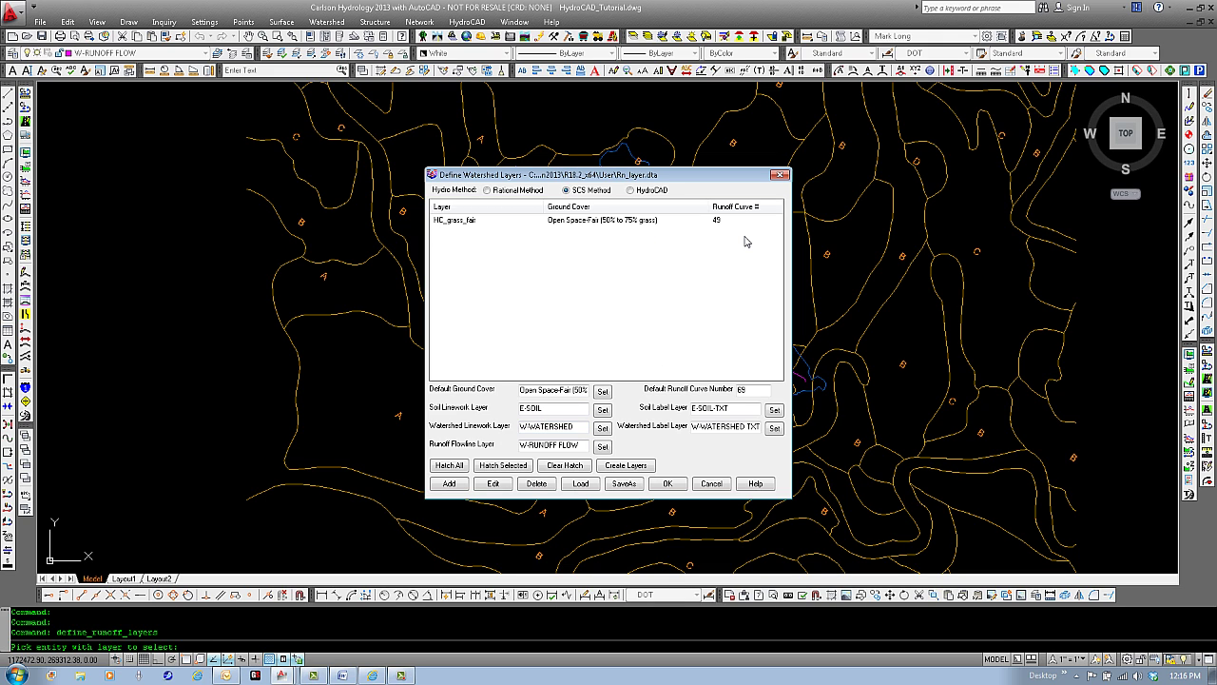
Step: Start a runoff layer for HC_roofs from the building outline near 4R, with ground cover Paved Lots Roofs & Driveways, curve number 98
{"action": "left_click", "coordinate": [450, 484]}
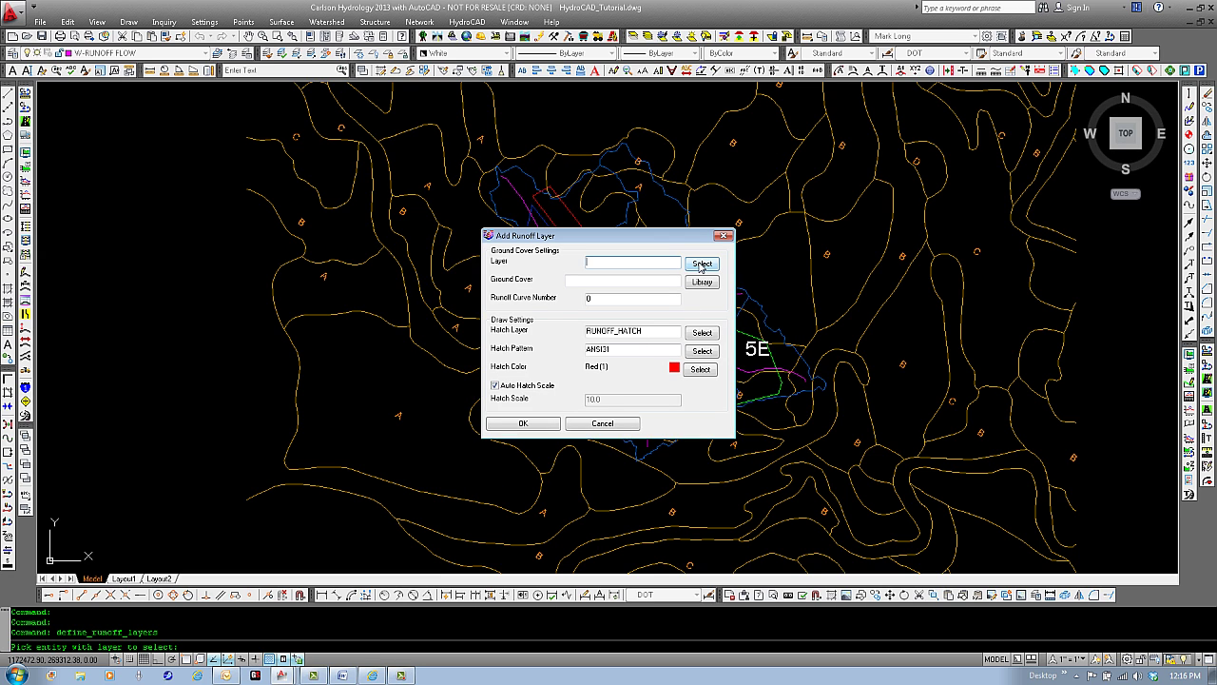
{"action": "left_click", "coordinate": [701, 263]}
{"action": "left_click", "coordinate": [652, 411]}
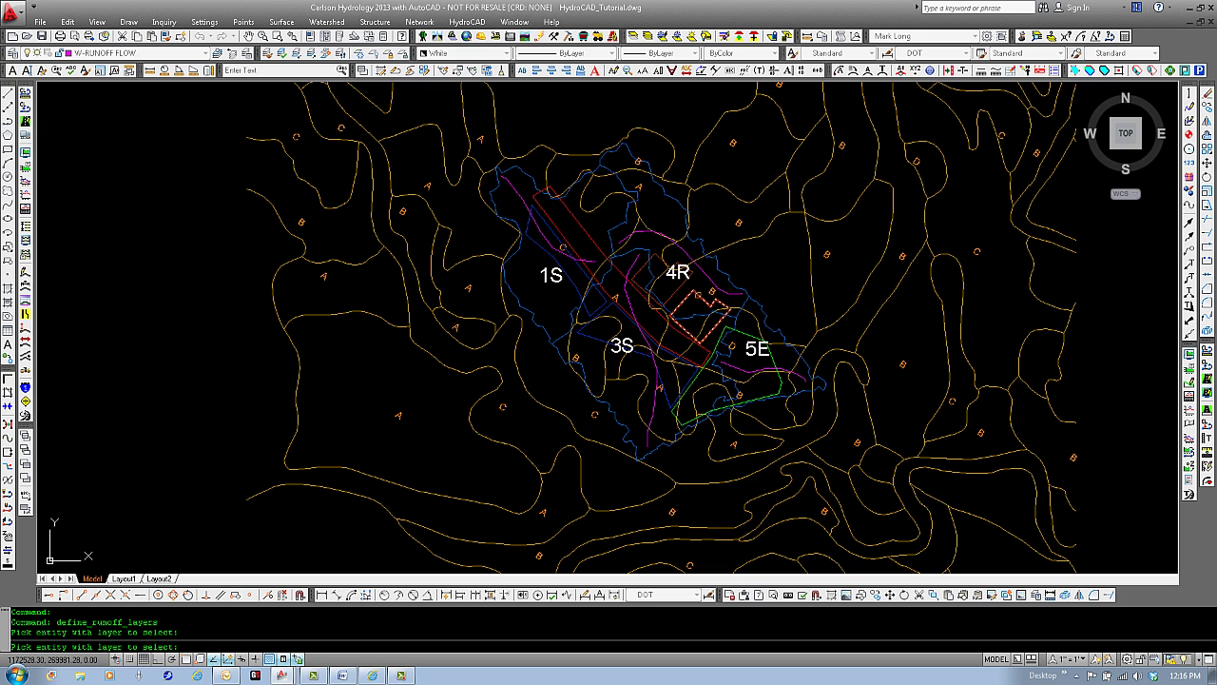
{"action": "left_click", "coordinate": [700, 300]}
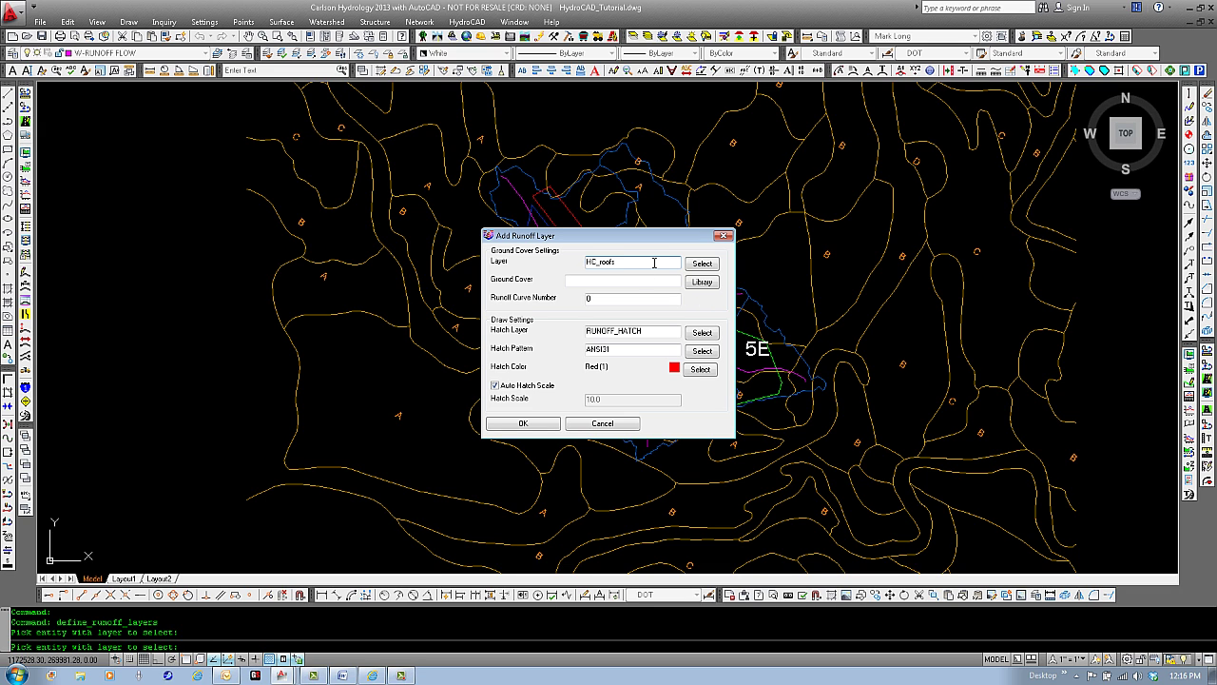
{"action": "left_click", "coordinate": [708, 284]}
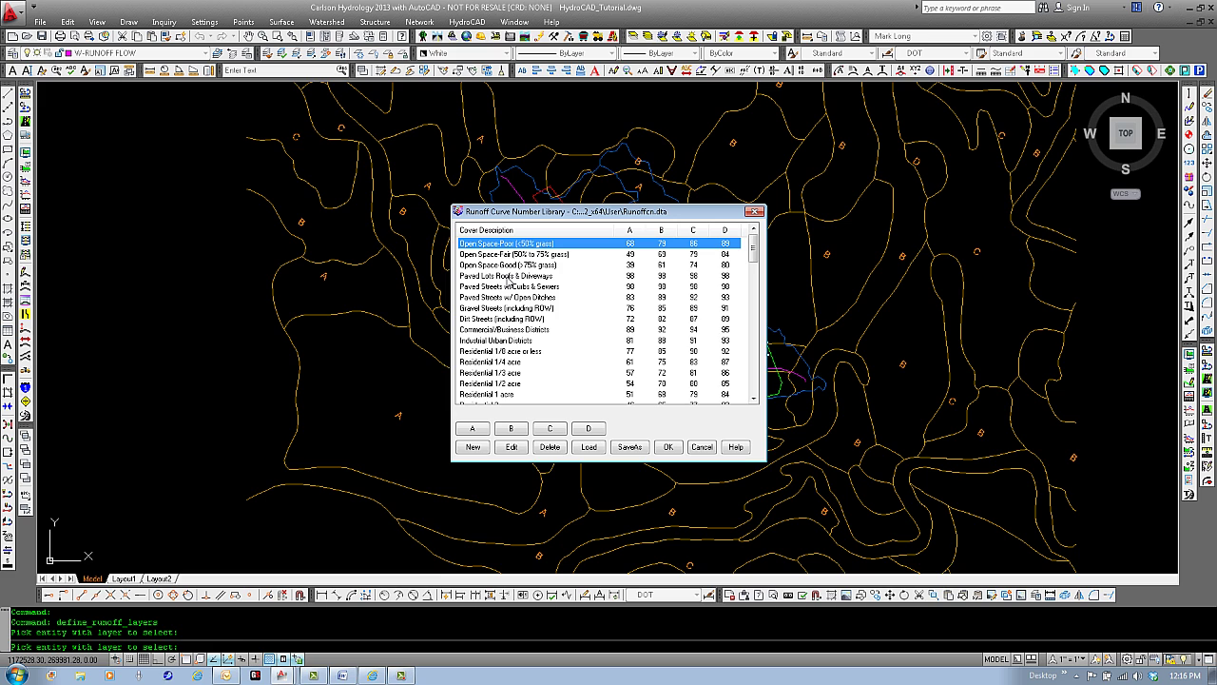
{"action": "left_click", "coordinate": [510, 278]}
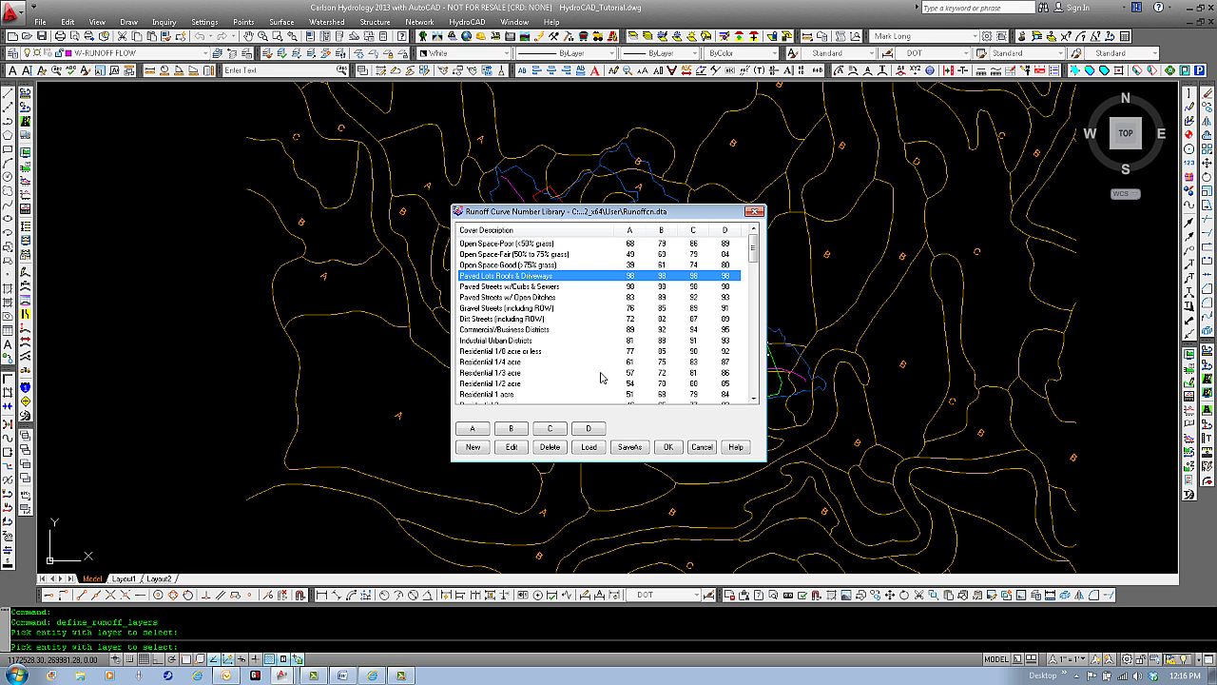
{"action": "left_click", "coordinate": [668, 448]}
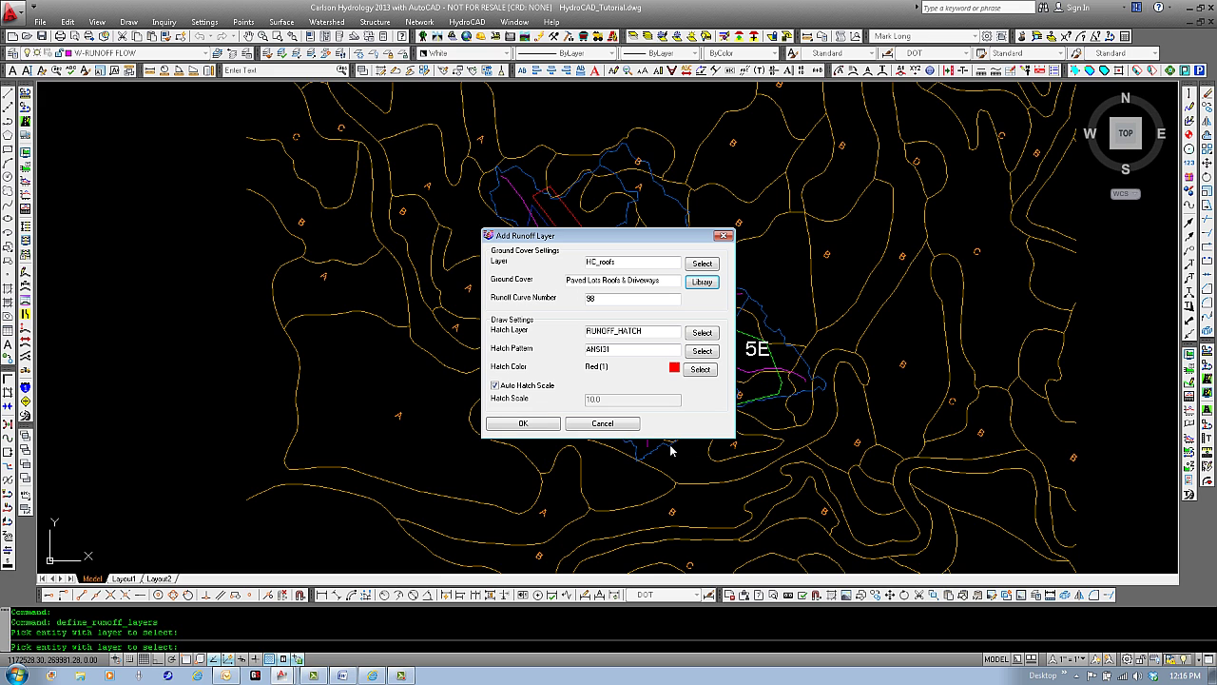
Step: Set the HC_roofs layer's hatch color to index color 234 and accept the runoff layer definition
{"action": "left_click", "coordinate": [701, 369]}
{"action": "left_click", "coordinate": [663, 248]}
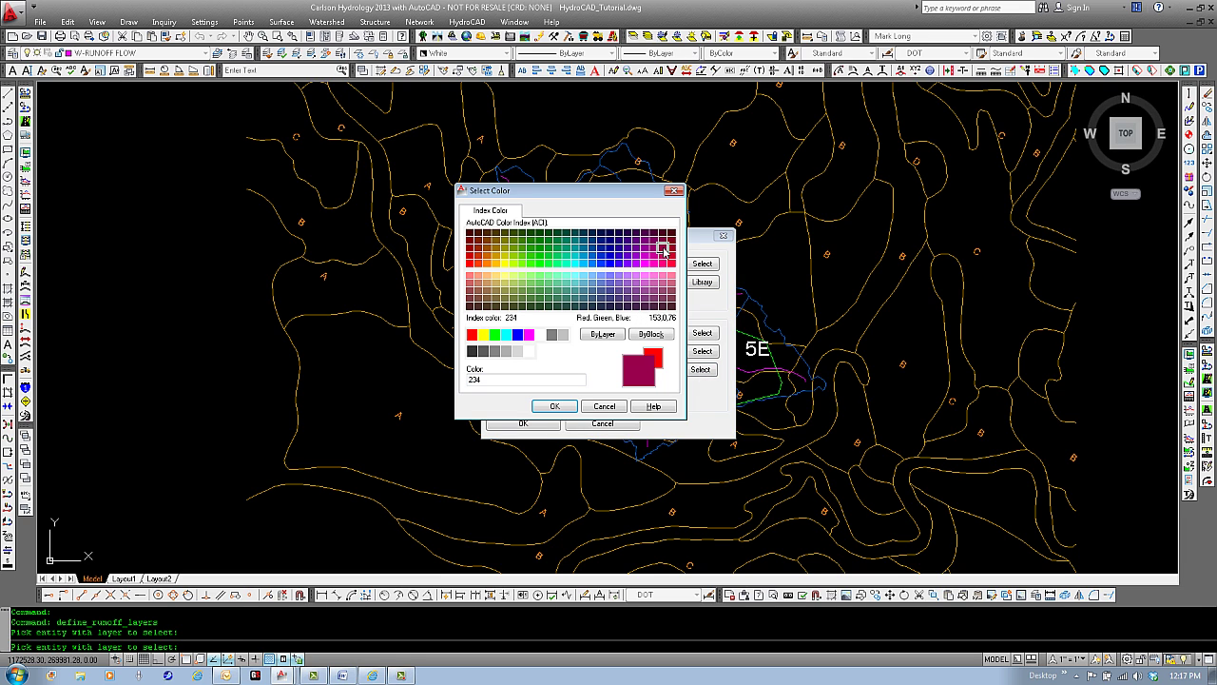
{"action": "left_click", "coordinate": [555, 406]}
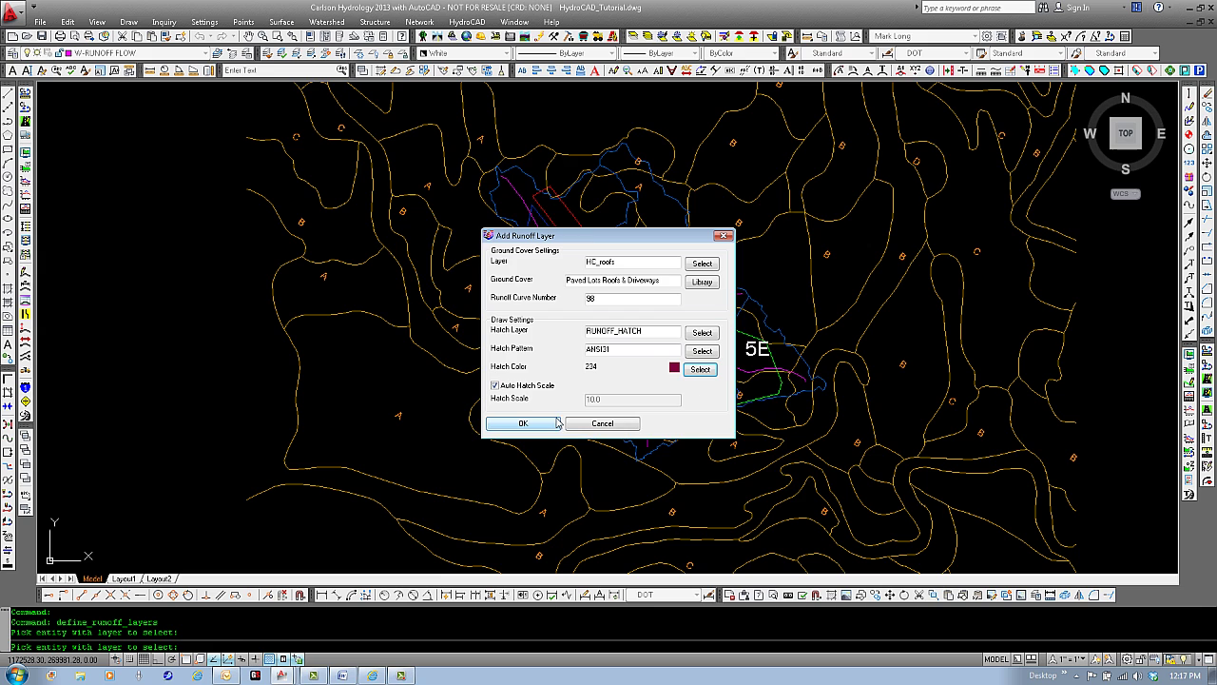
{"action": "left_click", "coordinate": [548, 424]}
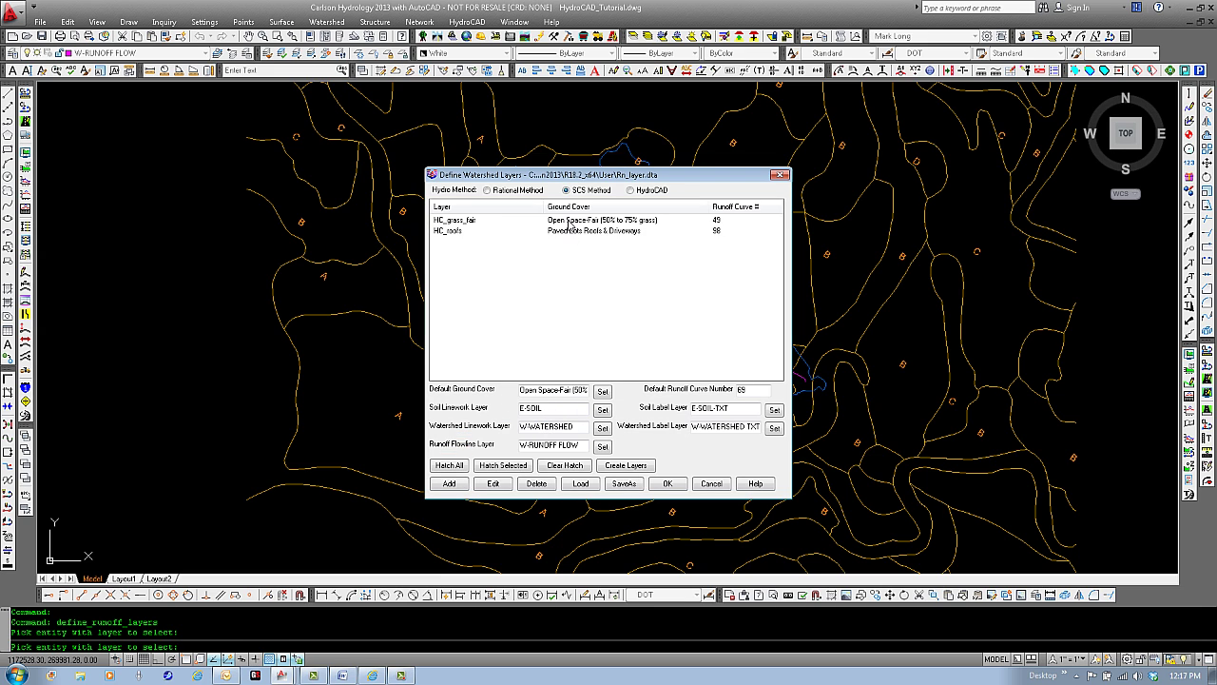
Step: Add a runoff layer from the red road outline (HC_paved_roads_w_curb_and_sewer) with ground cover Paved Streets w/Curbs & Sewers, curve number 98
{"action": "left_click", "coordinate": [459, 485]}
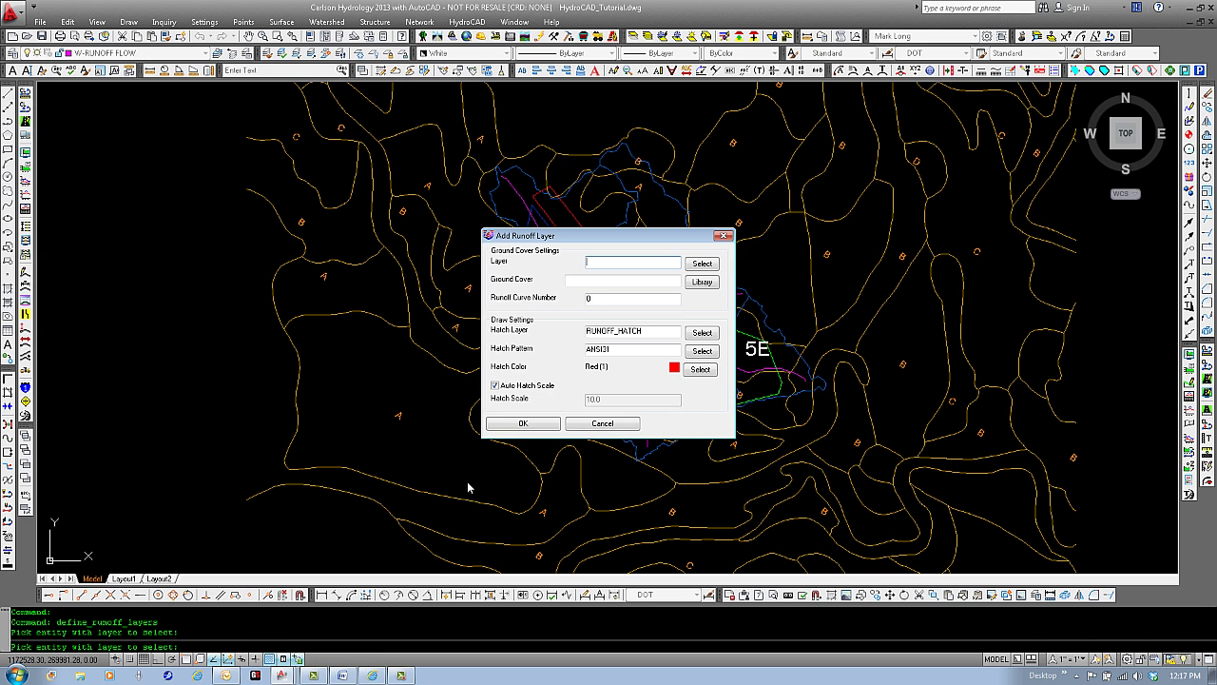
{"action": "left_click", "coordinate": [706, 266]}
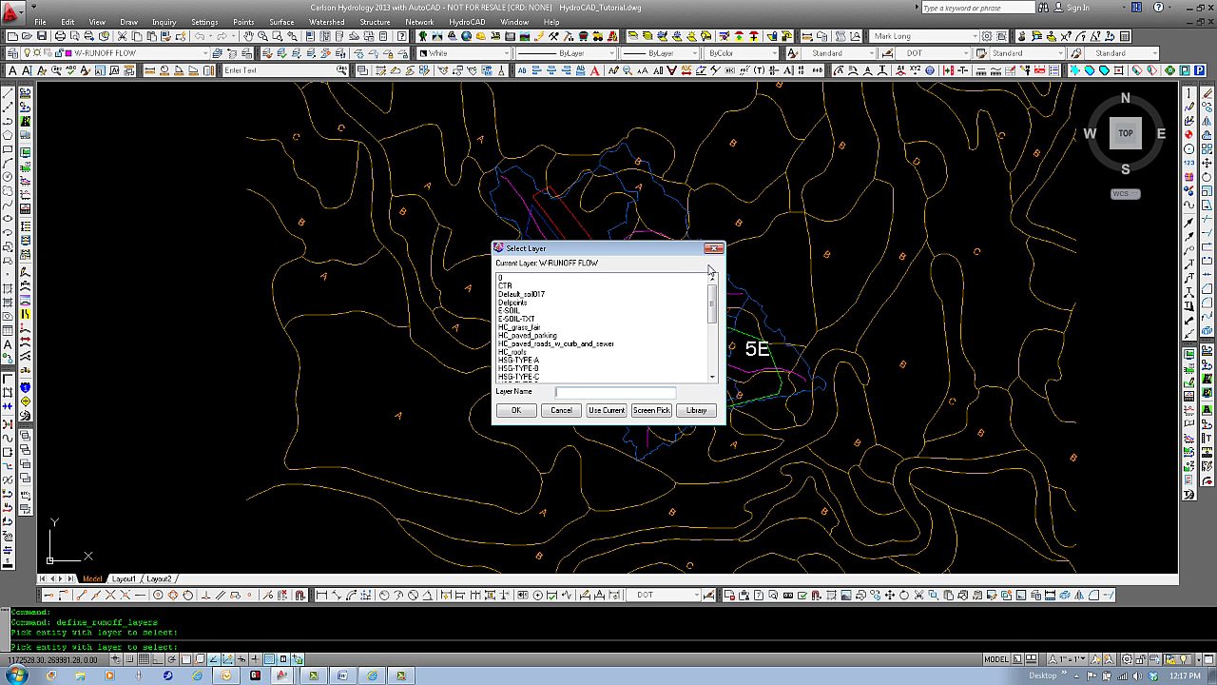
{"action": "left_click", "coordinate": [650, 410]}
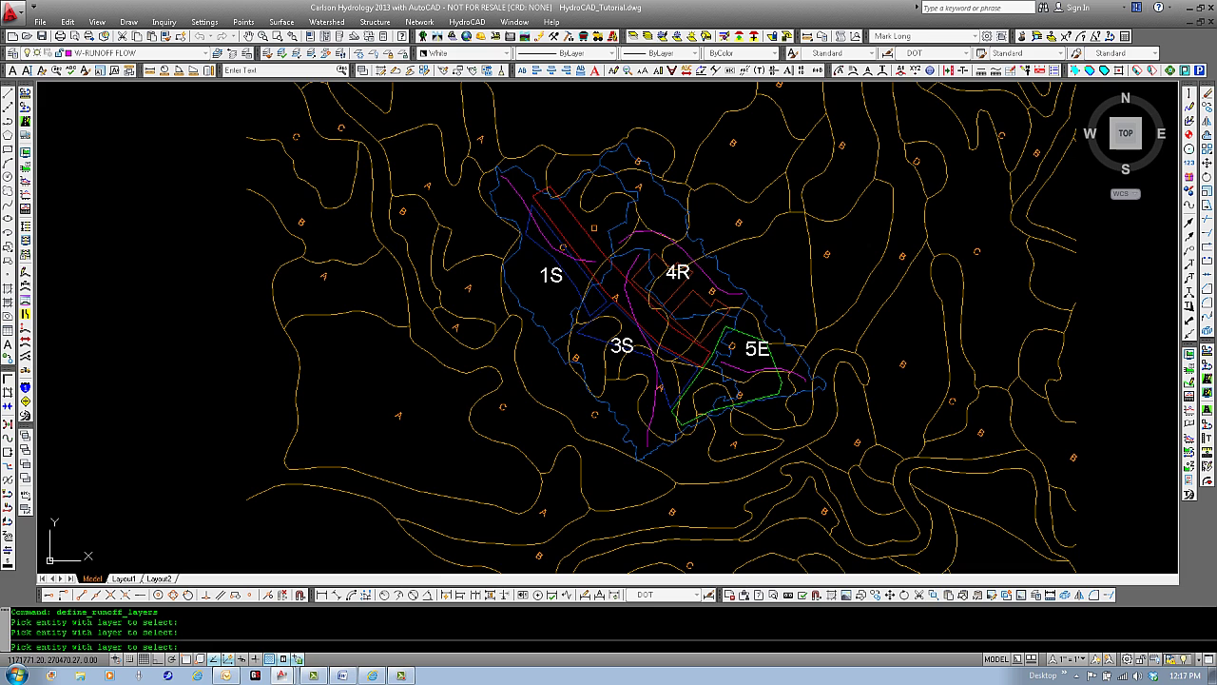
{"action": "left_click", "coordinate": [587, 235]}
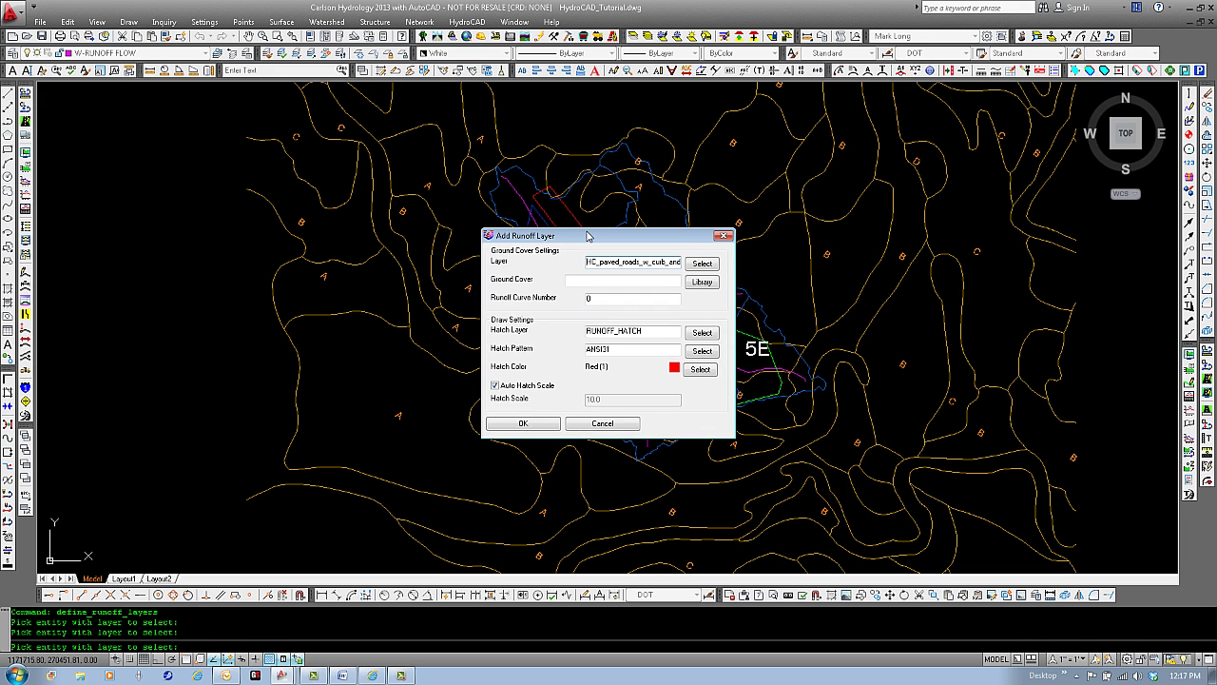
{"action": "left_click", "coordinate": [701, 282]}
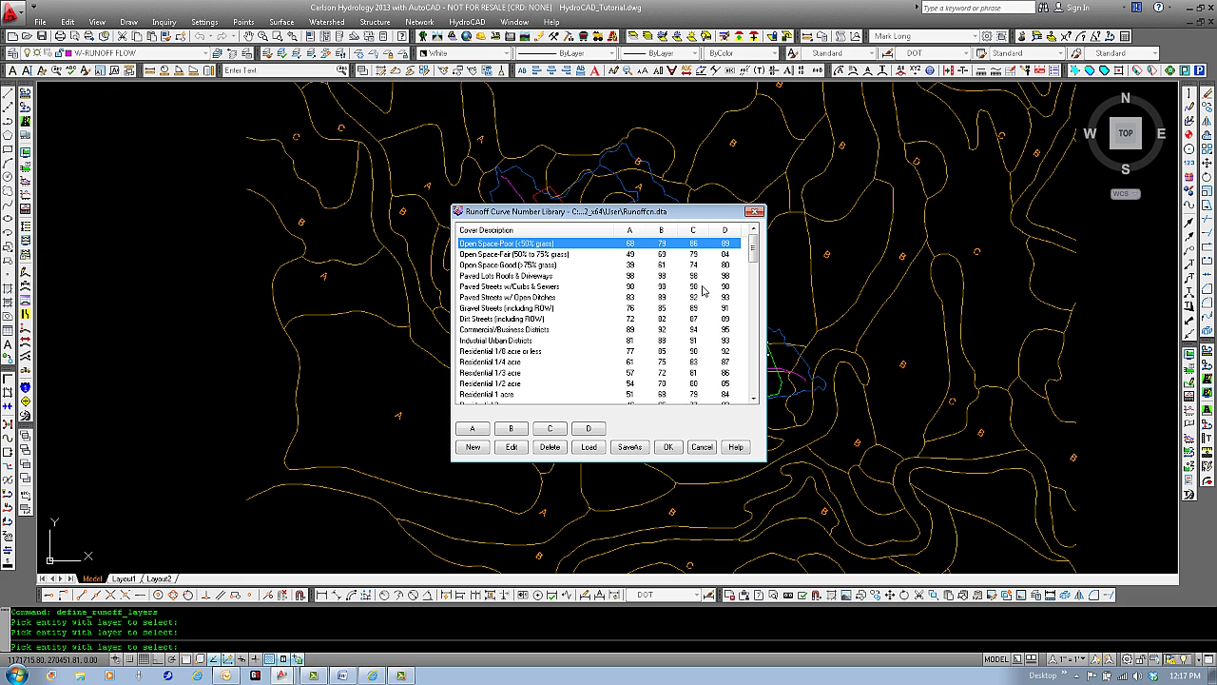
{"action": "double_click", "coordinate": [534, 291]}
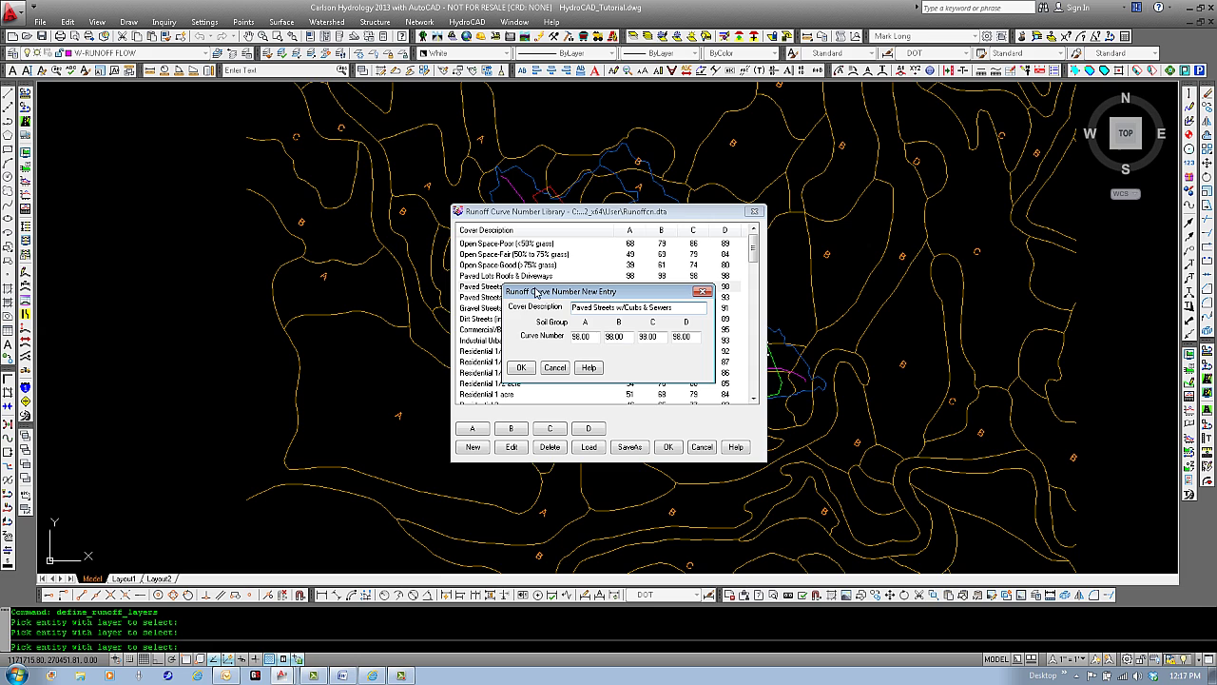
{"action": "left_click", "coordinate": [521, 367]}
{"action": "left_click", "coordinate": [670, 449]}
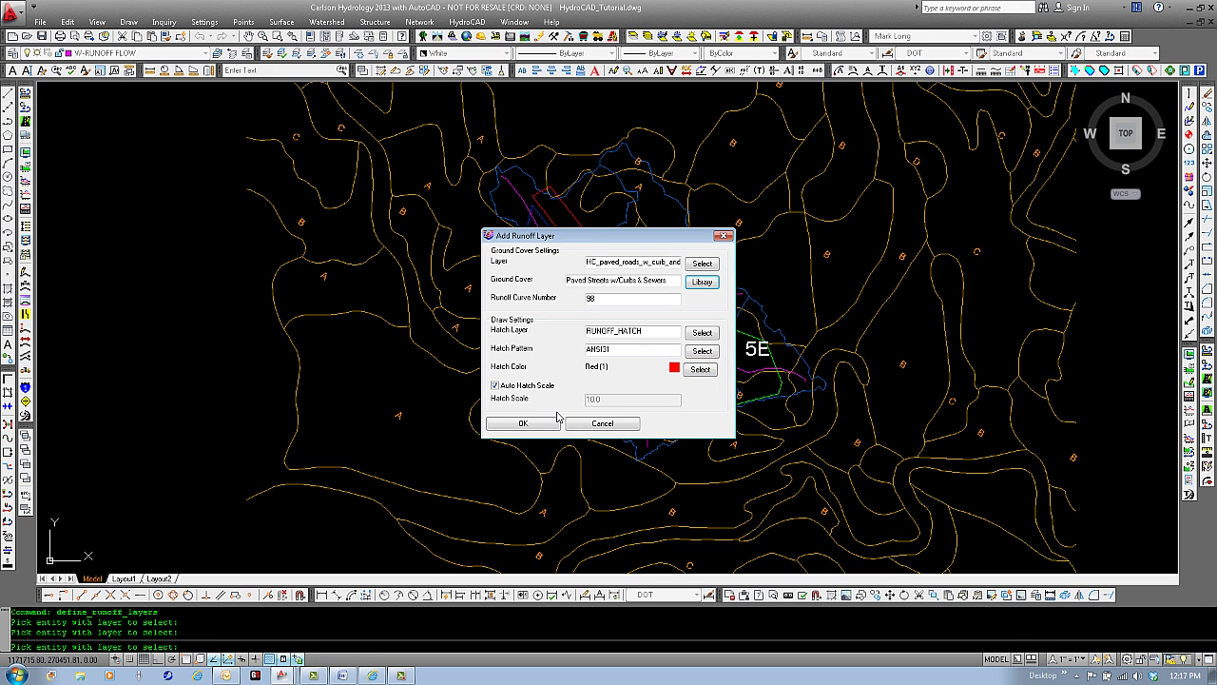
{"action": "left_click", "coordinate": [525, 424]}
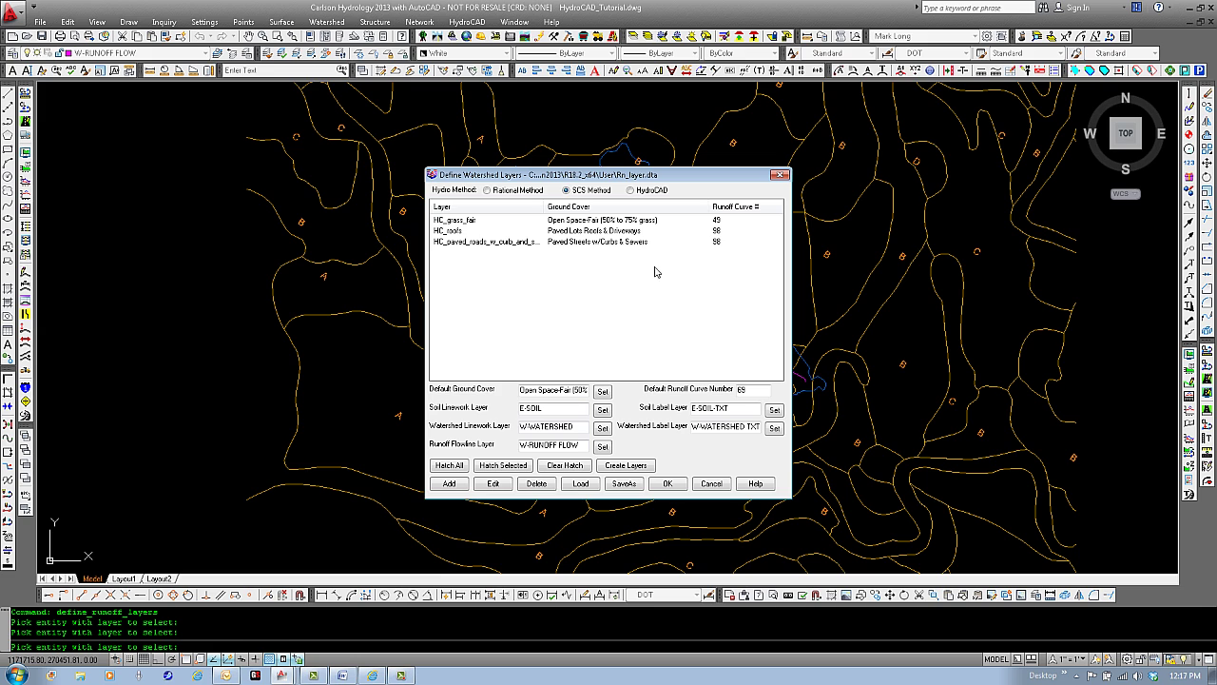
Step: Start a runoff layer for HC_paved_parking from the blue parking outline near 1S, with ground cover Paved Streets w/ Open Ditches, curve number 83
{"action": "left_click", "coordinate": [451, 486]}
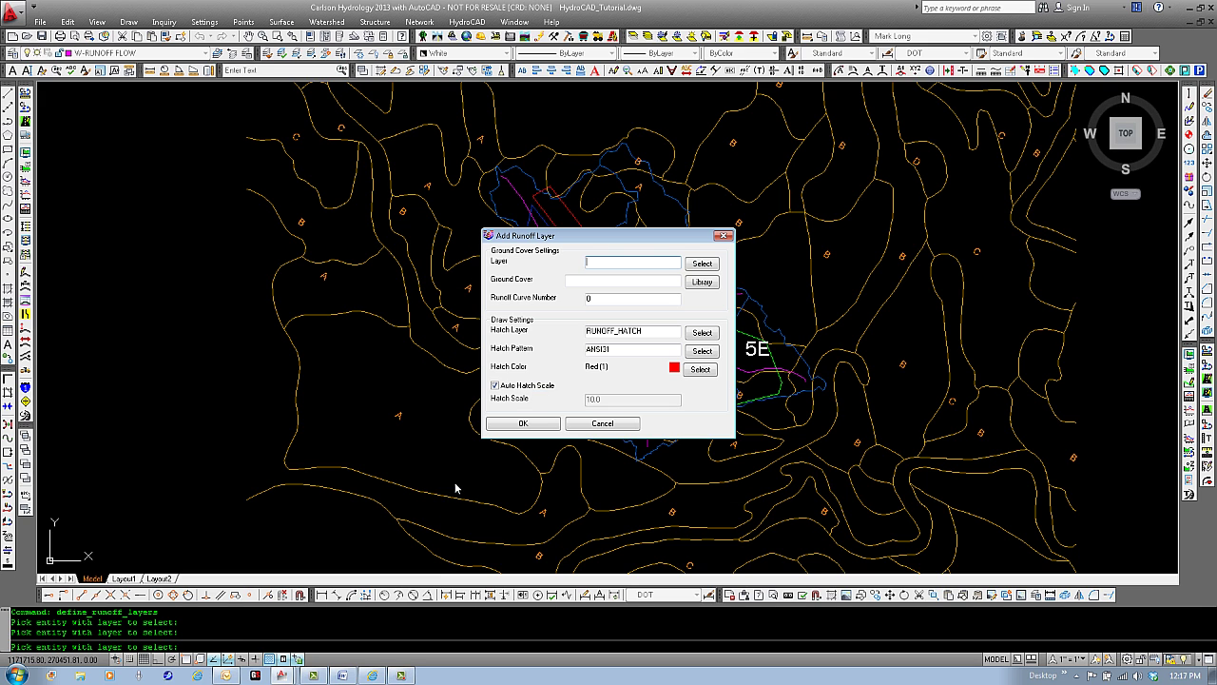
{"action": "left_click", "coordinate": [700, 269]}
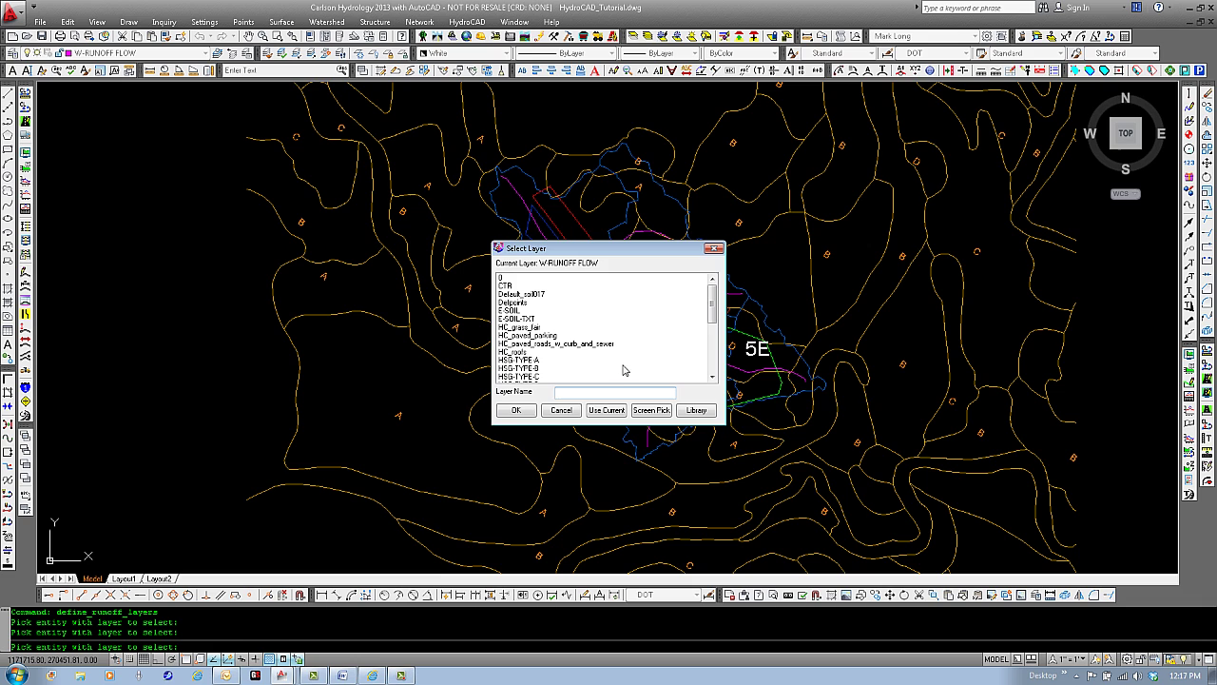
{"action": "left_click", "coordinate": [651, 410]}
{"action": "left_click", "coordinate": [568, 281]}
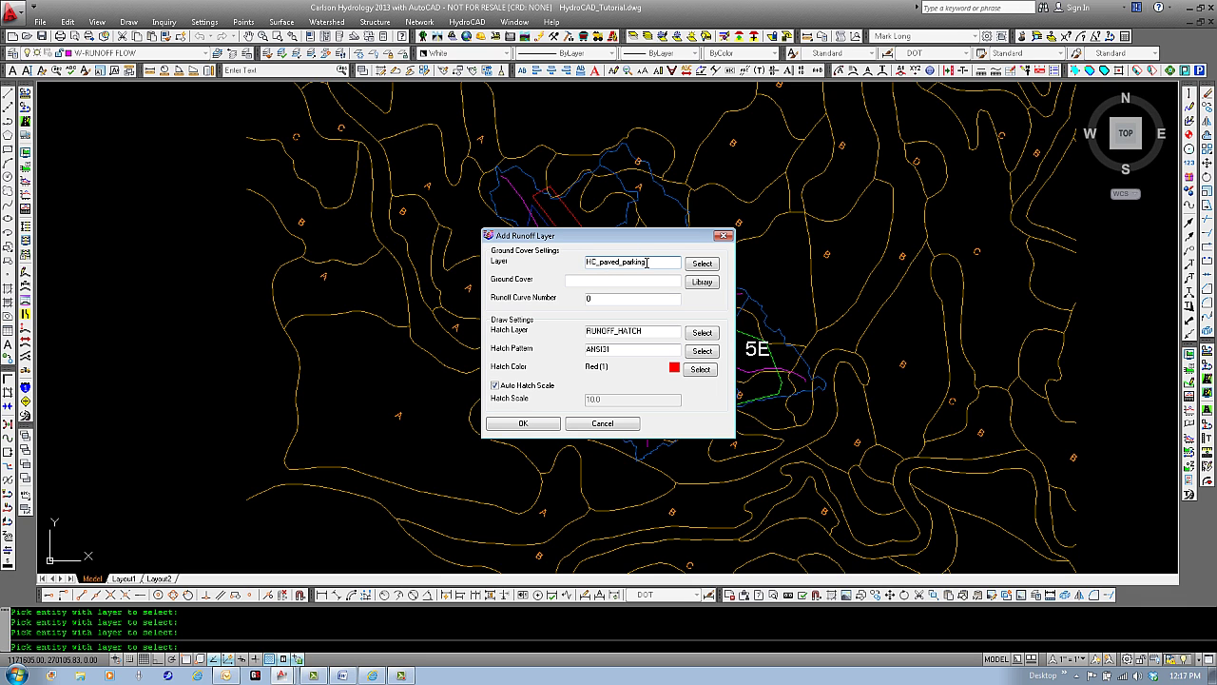
{"action": "left_click", "coordinate": [703, 283]}
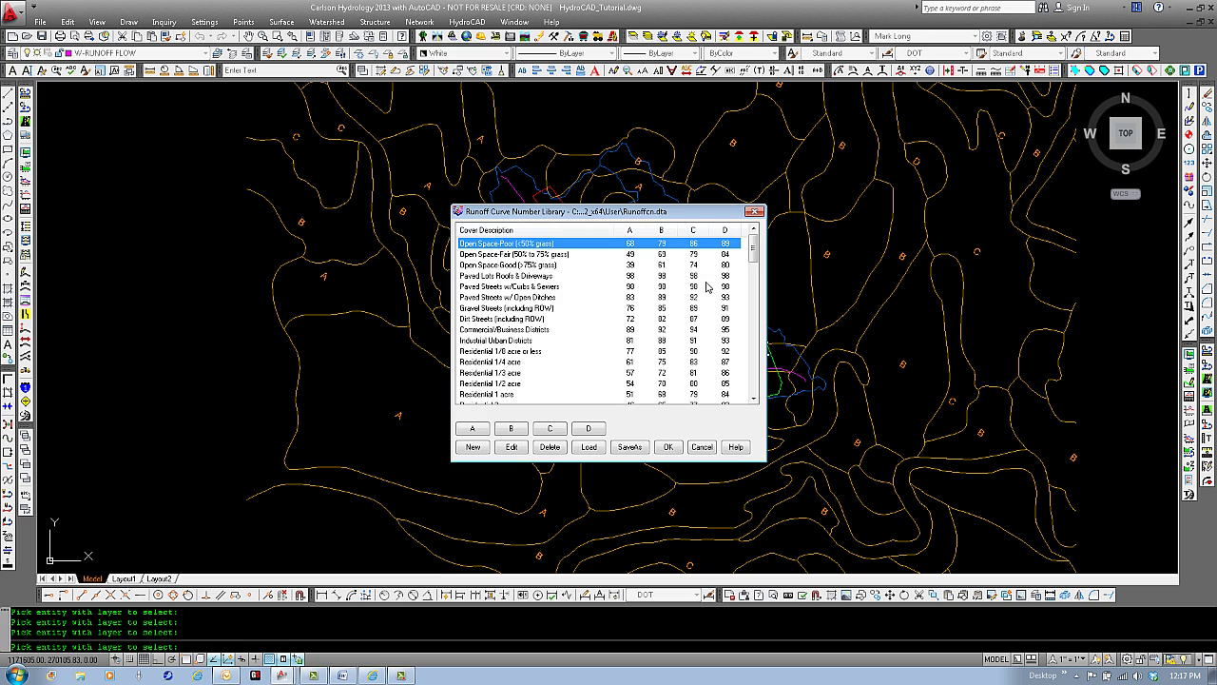
{"action": "double_click", "coordinate": [545, 298]}
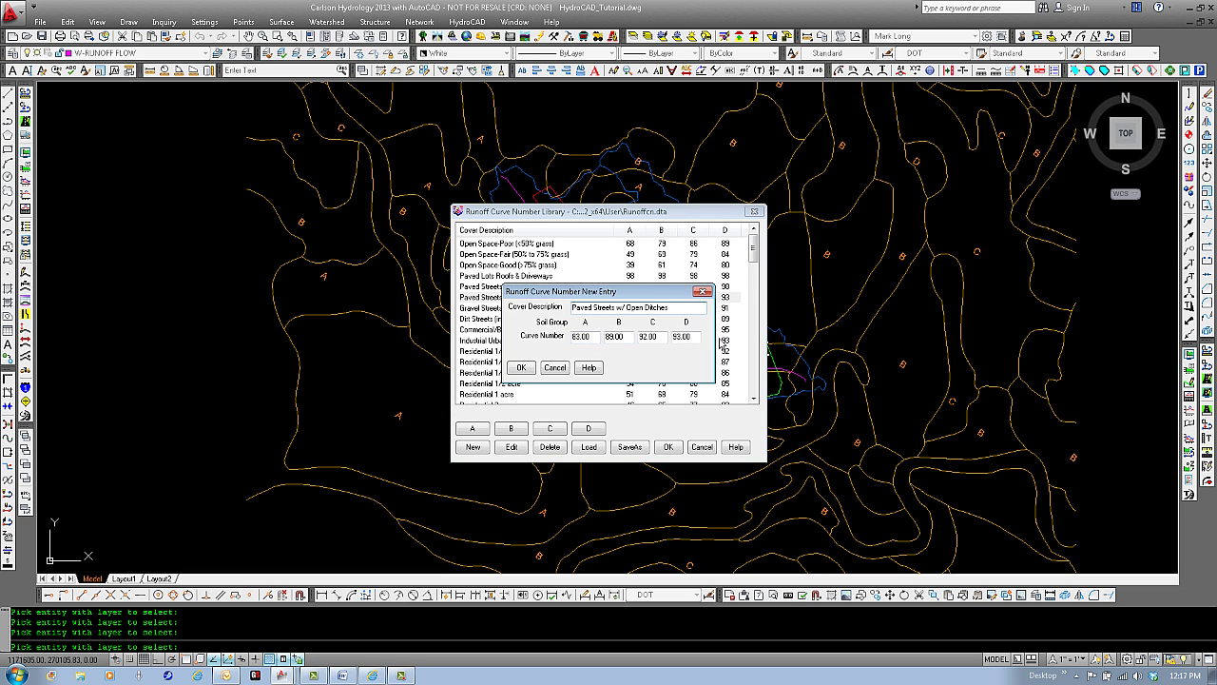
{"action": "left_click", "coordinate": [521, 367]}
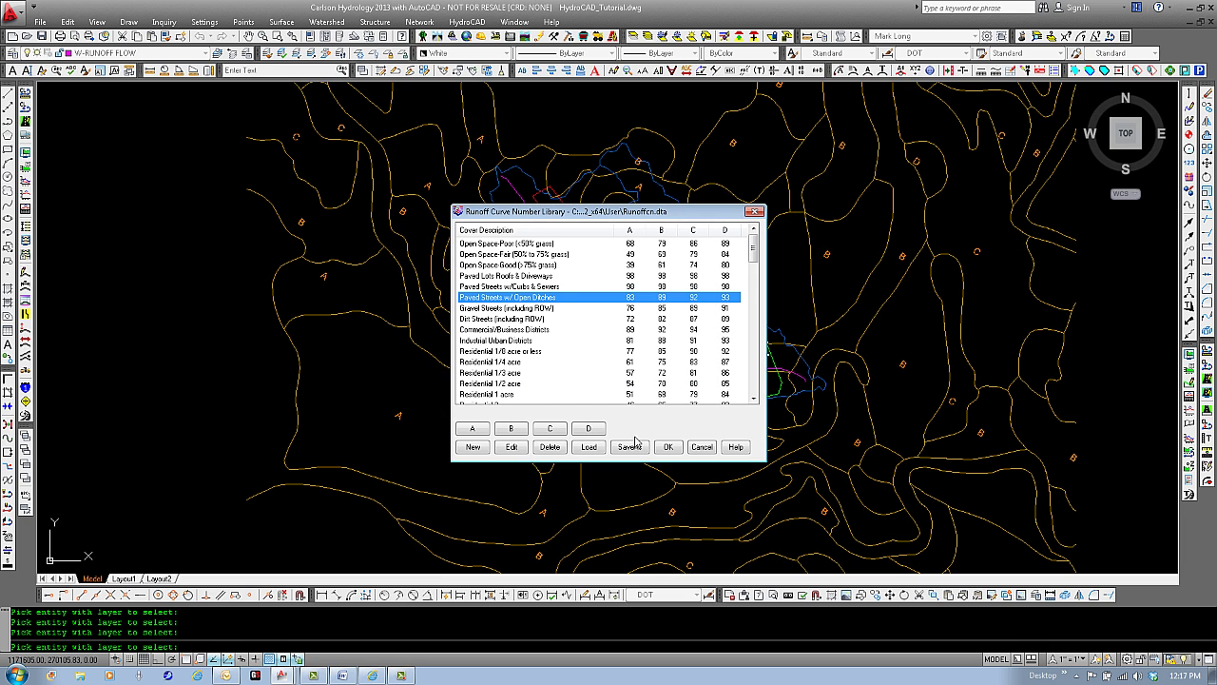
{"action": "left_click", "coordinate": [668, 447]}
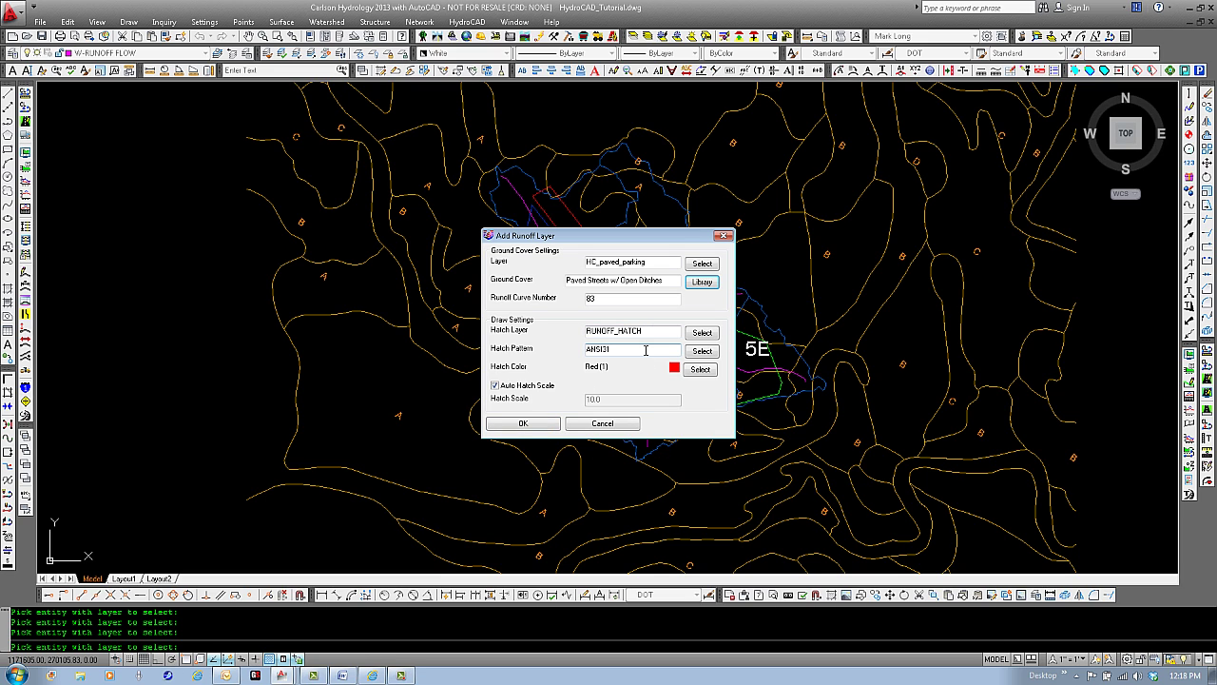
Step: Set the HC_paved_parking hatch color to Blue (5), and accept the watershed layer definitions with all runoff areas hatched
{"action": "left_click", "coordinate": [699, 369]}
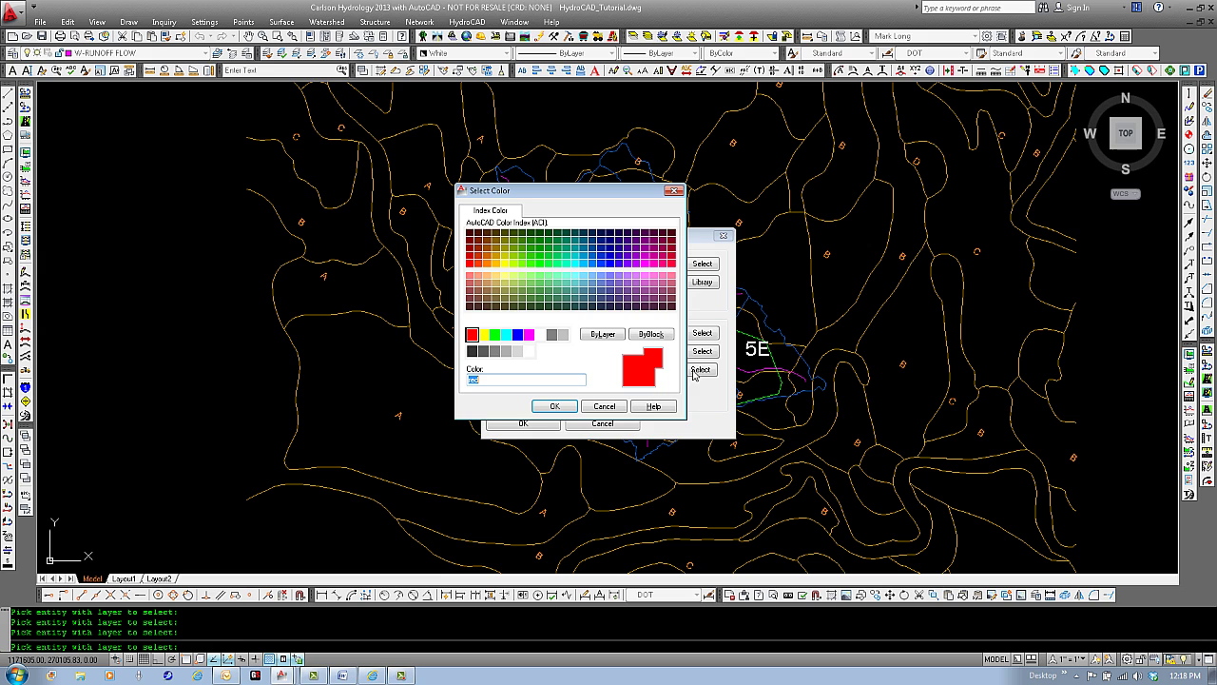
{"action": "left_click", "coordinate": [517, 334]}
{"action": "left_click", "coordinate": [554, 406]}
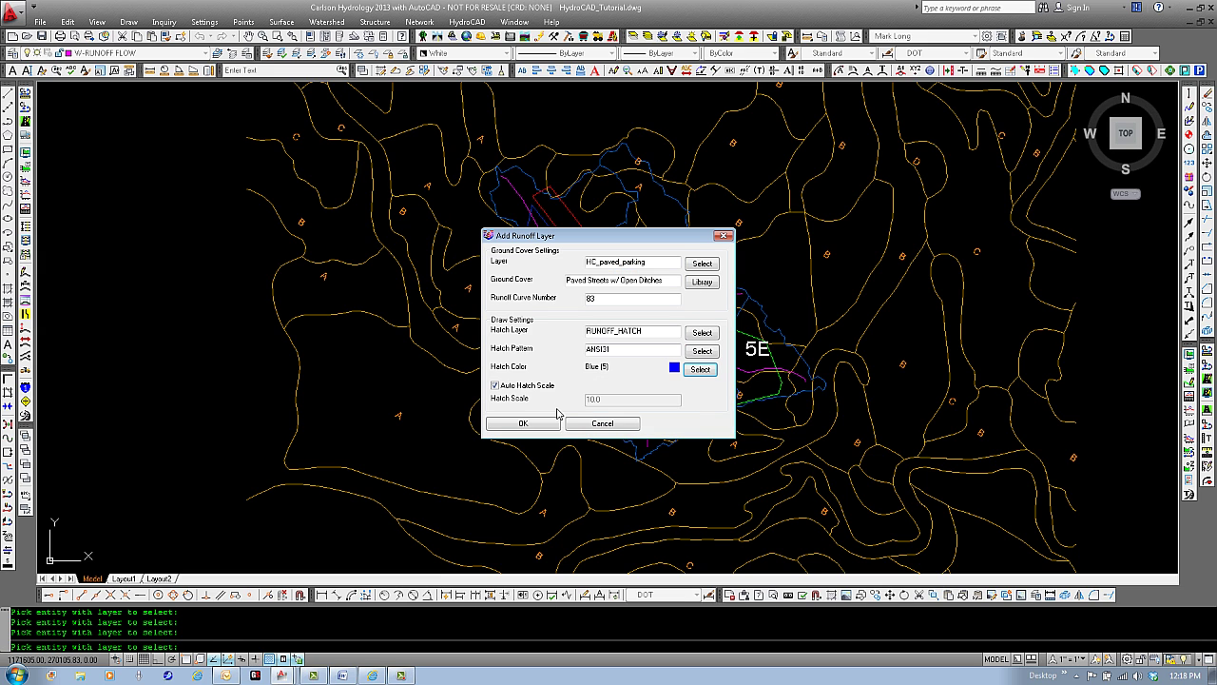
{"action": "left_click", "coordinate": [523, 424]}
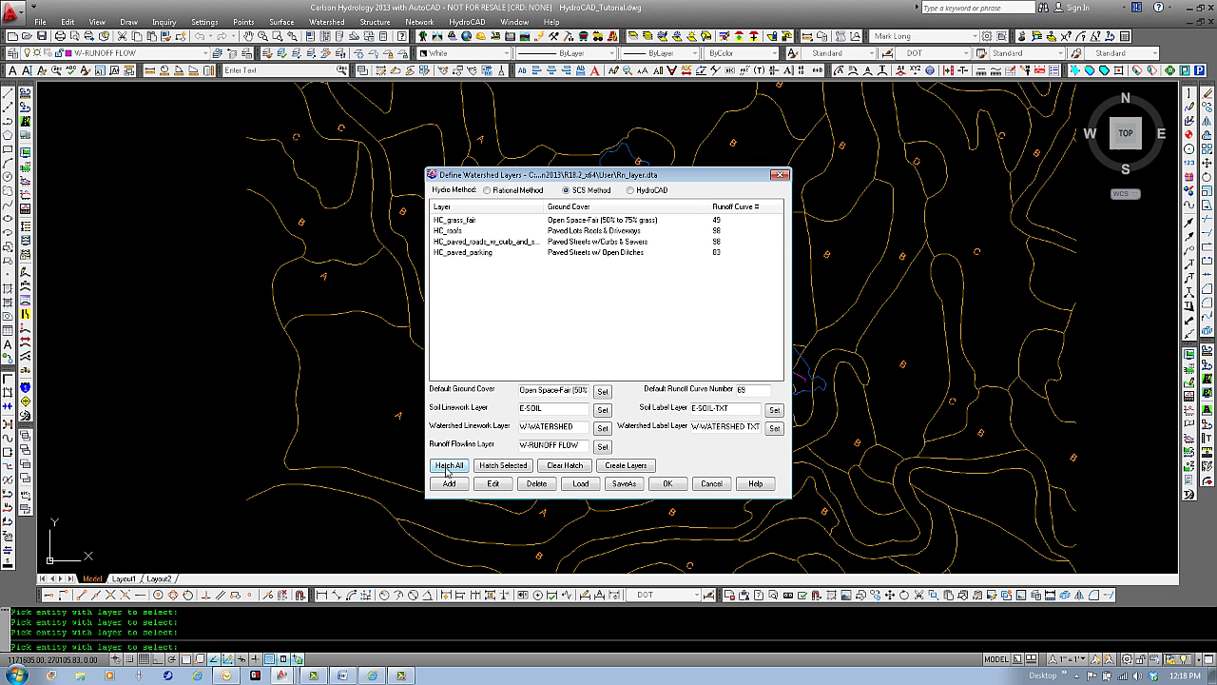
{"action": "left_click", "coordinate": [668, 484]}
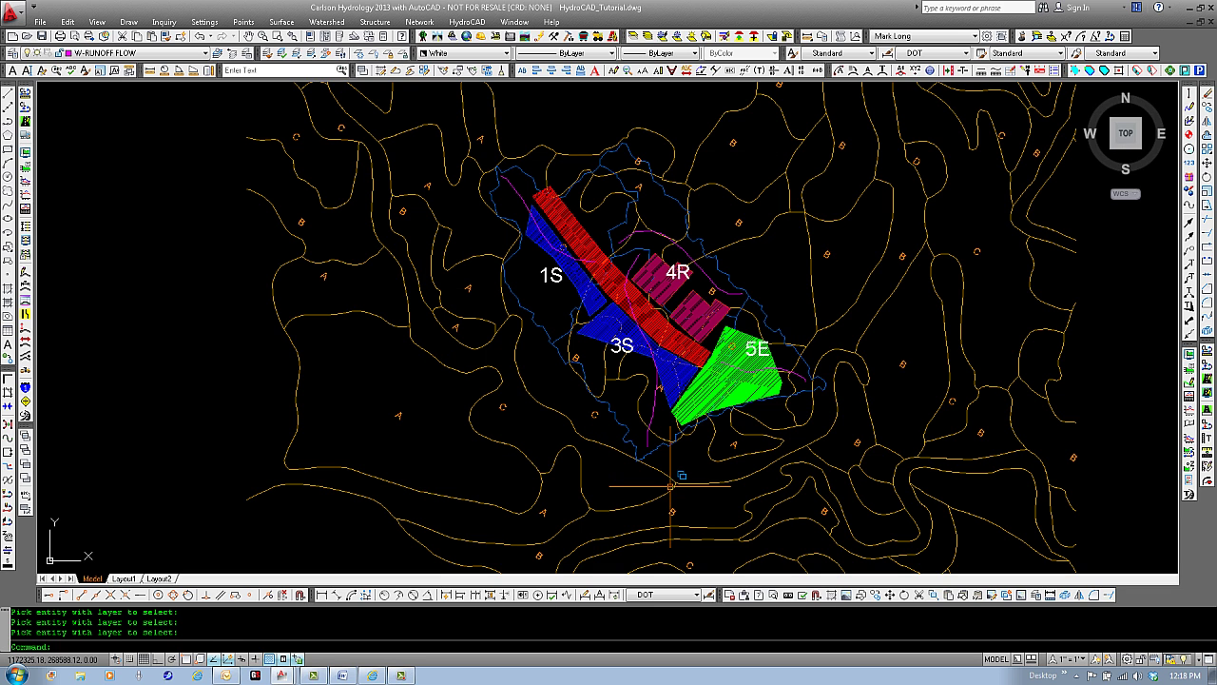
Step: Clear the existing curve number table and calculate the curve numbers for watershed 5E from its closed perimeter polyline
{"action": "scroll", "coordinate": [680, 352], "scroll_direction": "up", "scroll_amount": 3}
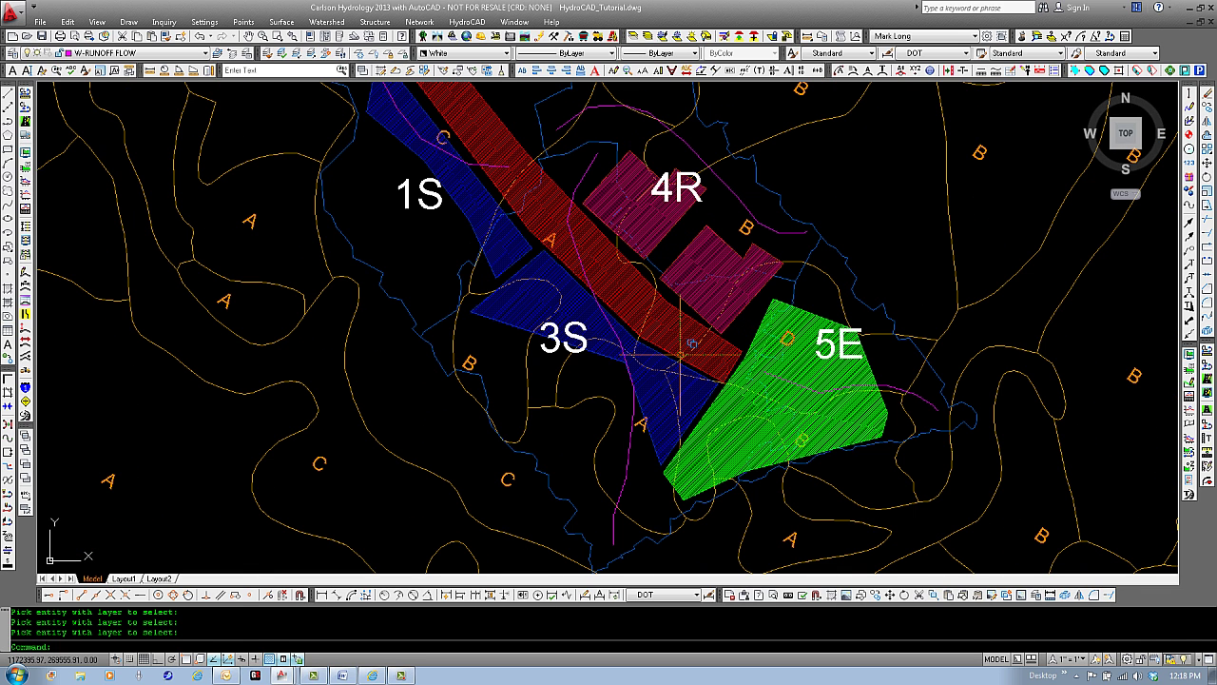
{"action": "scroll", "coordinate": [685, 353], "scroll_direction": "down", "scroll_amount": 2}
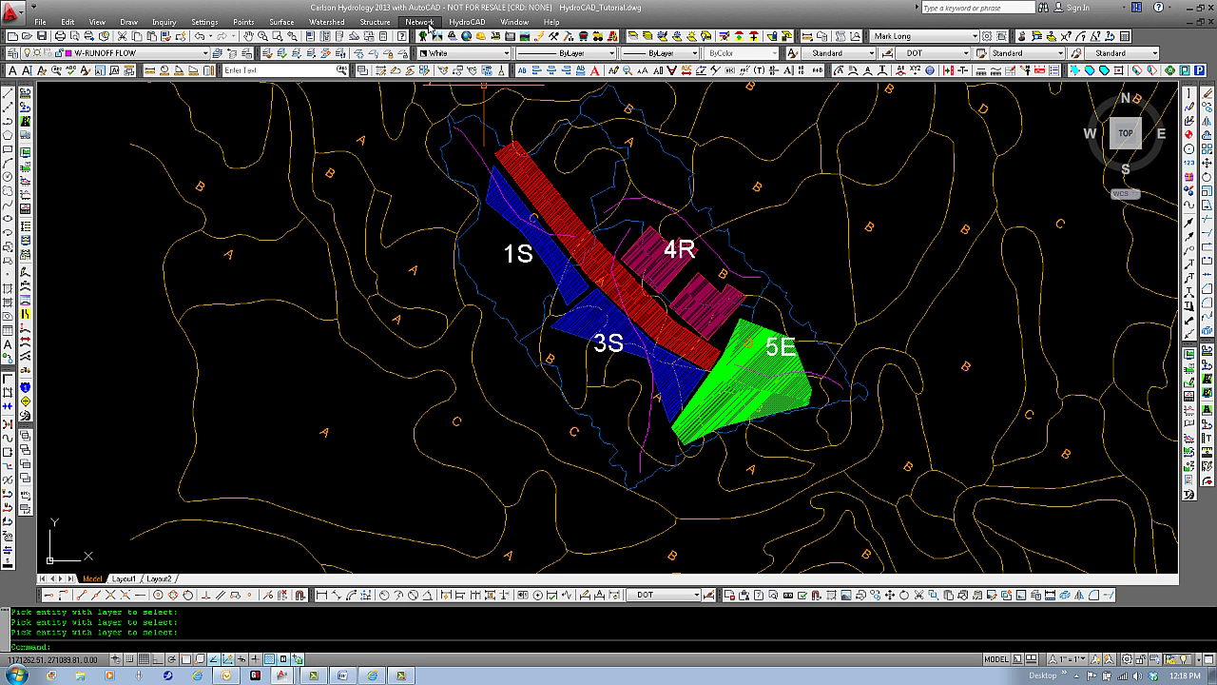
{"action": "left_click", "coordinate": [333, 23]}
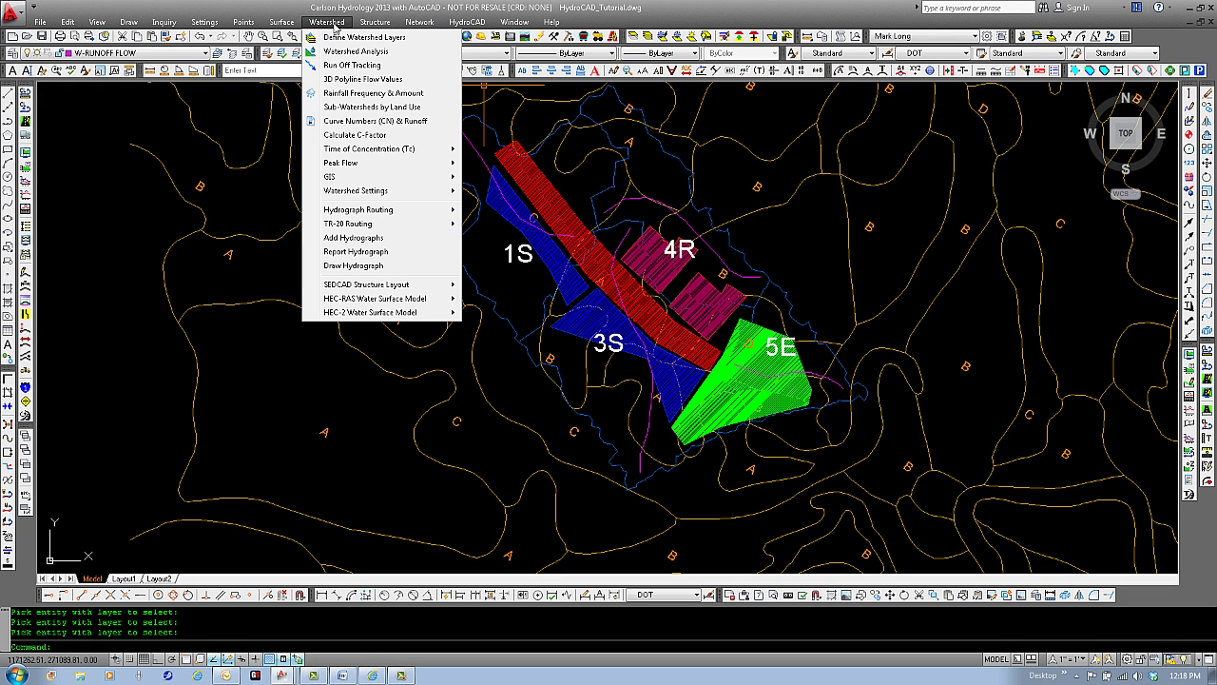
{"action": "left_click", "coordinate": [372, 122]}
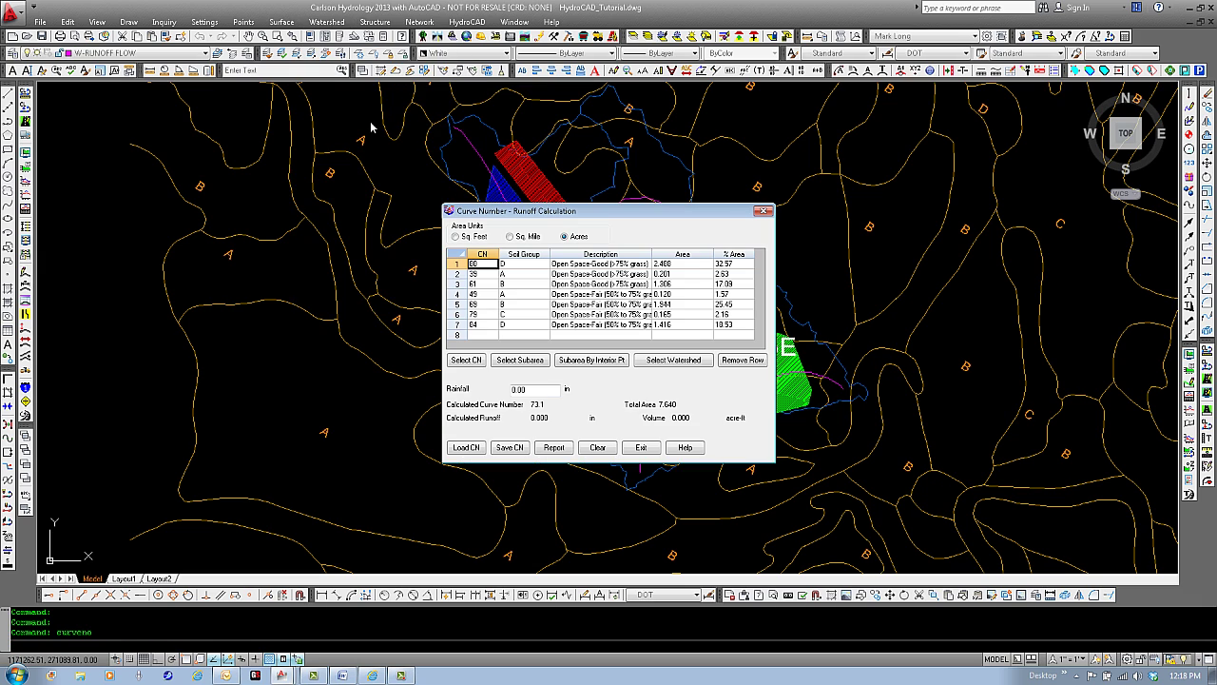
{"action": "left_click", "coordinate": [597, 448]}
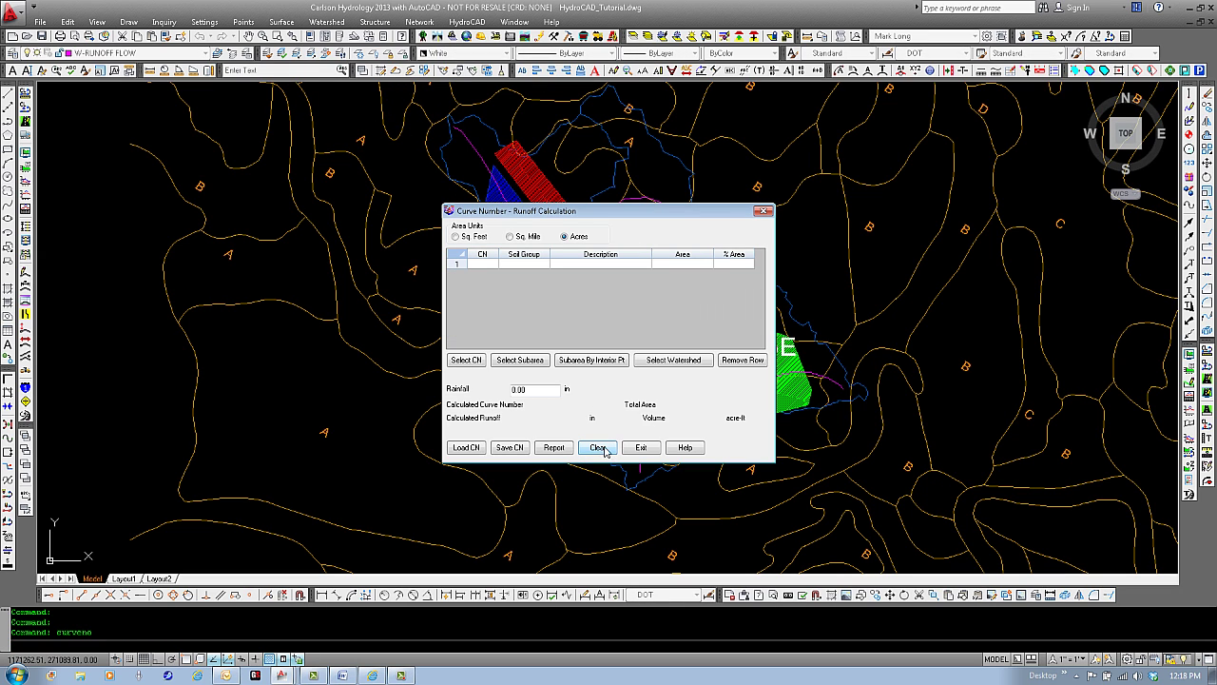
{"action": "left_click", "coordinate": [673, 360]}
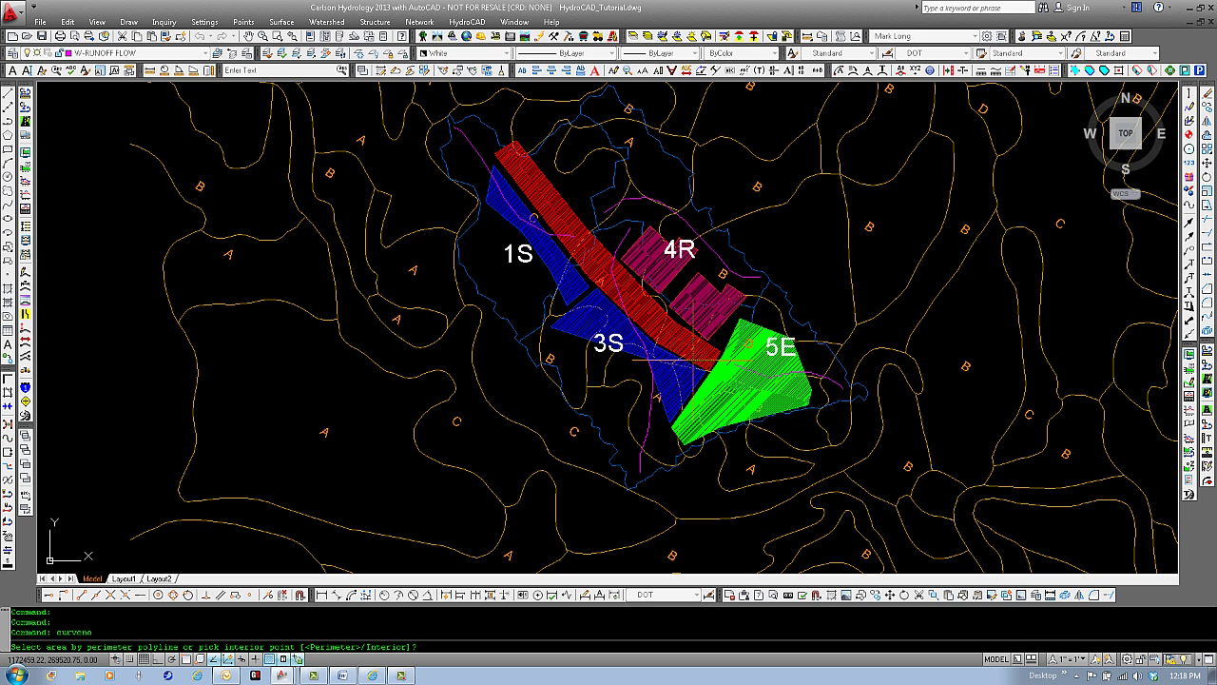
{"action": "key", "text": "Return"}
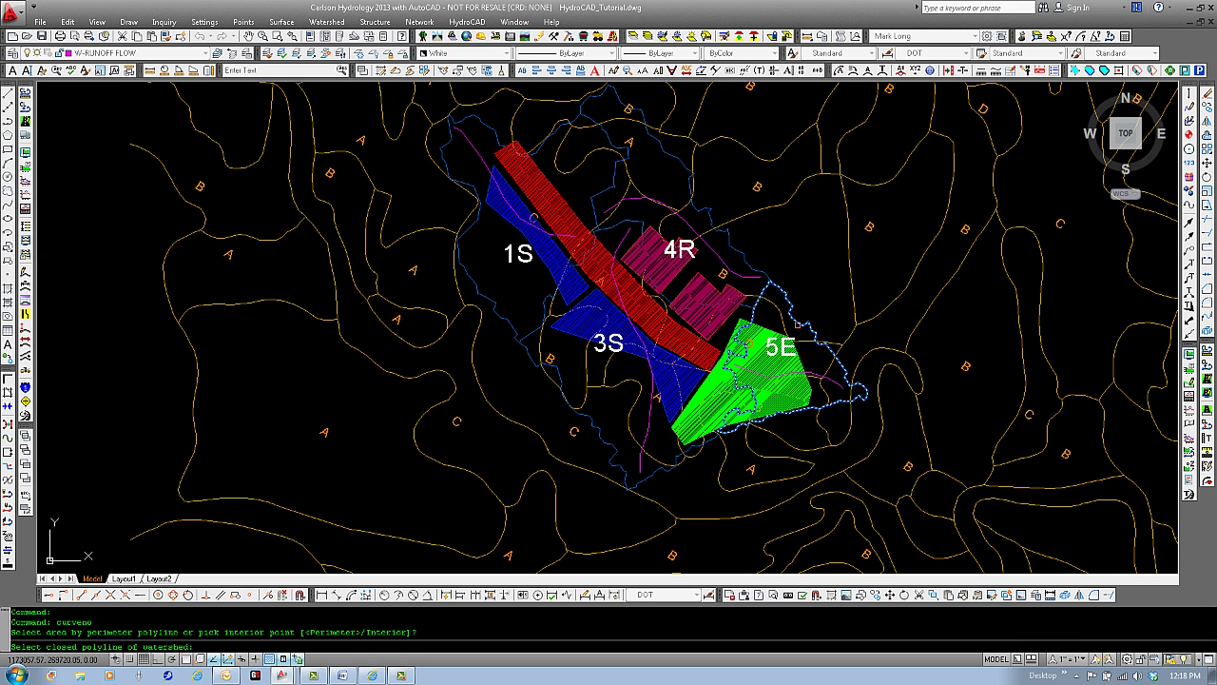
{"action": "left_click", "coordinate": [801, 331]}
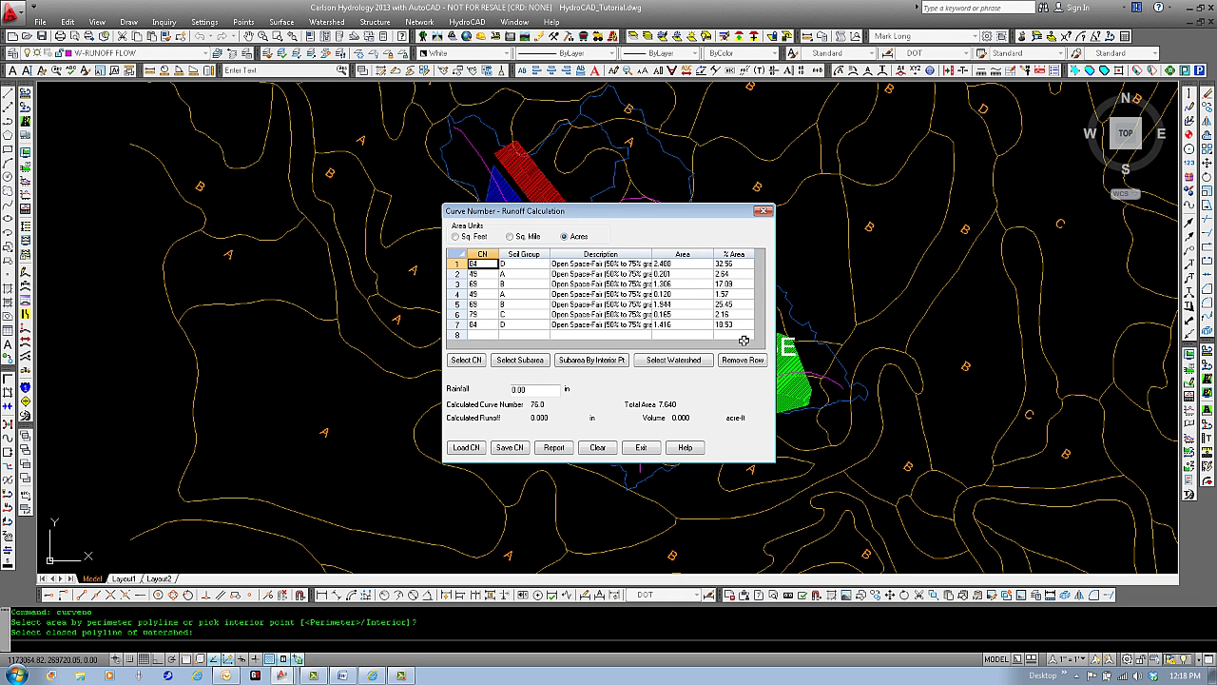
Step: Set the rainfall to 7.08 in for the curve number runoff calculation
{"action": "left_click", "coordinate": [532, 390]}
{"action": "double_click", "coordinate": [533, 389]}
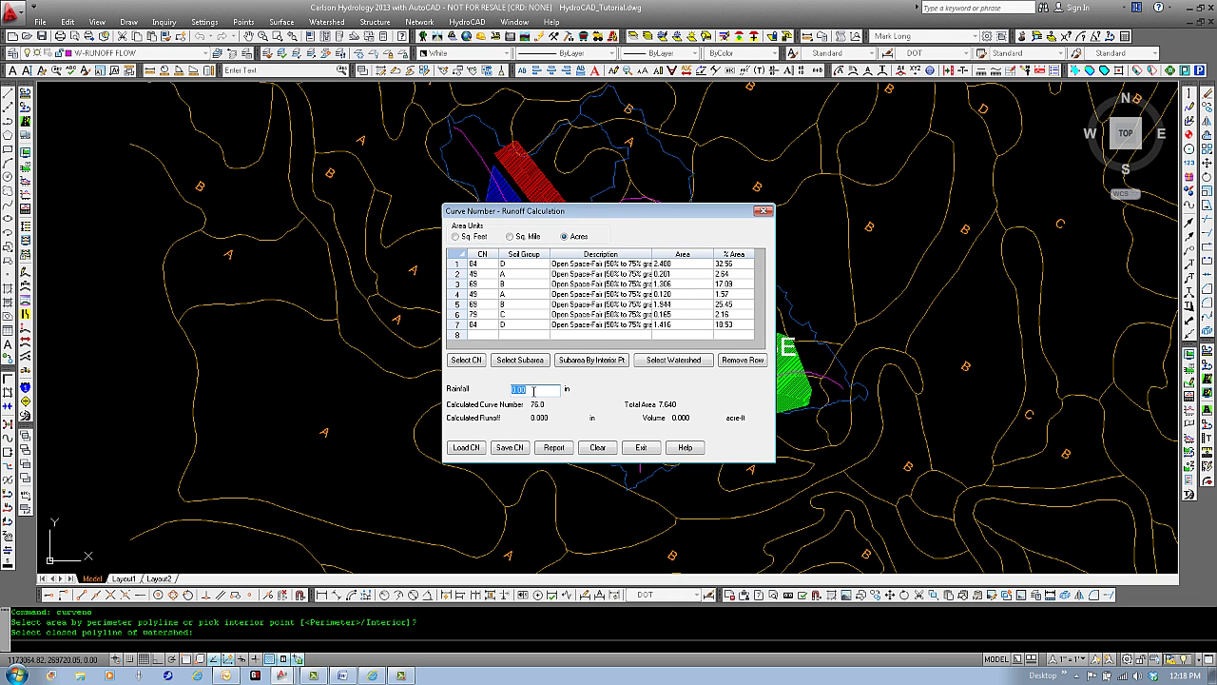
{"action": "type", "text": "7"}
{"action": "key", "text": "Tab"}
Step: Clear the table, calculate curve number and runoff for watershed 4R from its perimeter polyline, and close the calculation
{"action": "left_click", "coordinate": [598, 449]}
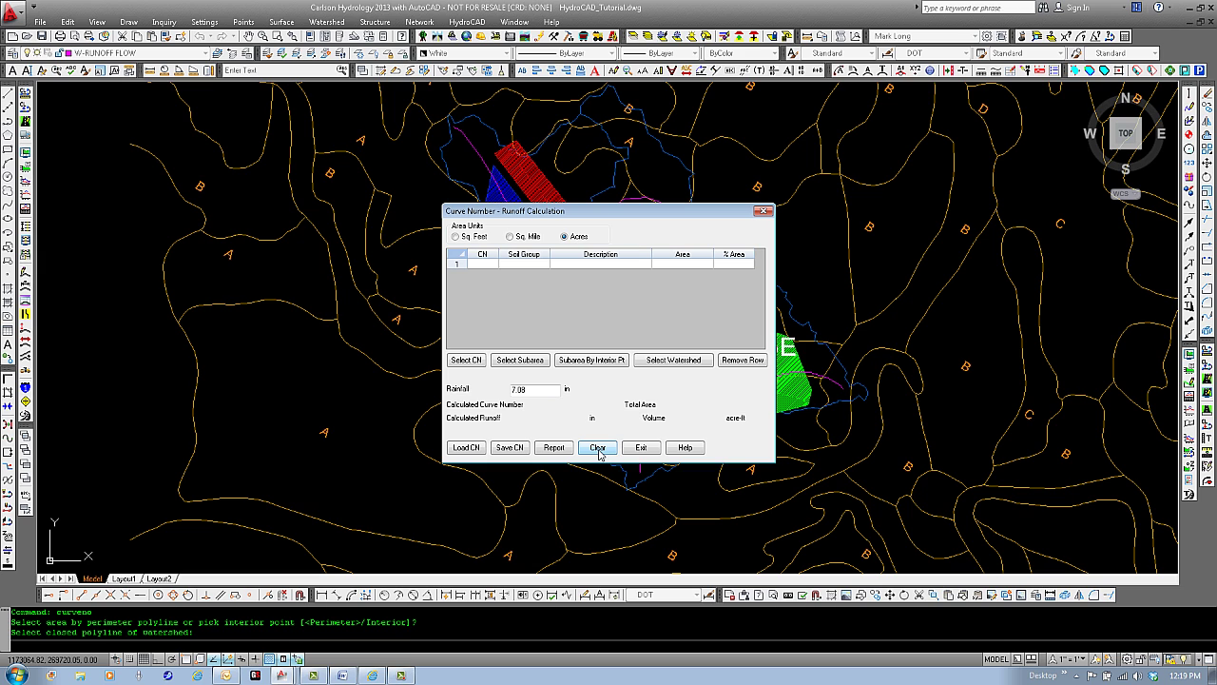
{"action": "left_click", "coordinate": [675, 360]}
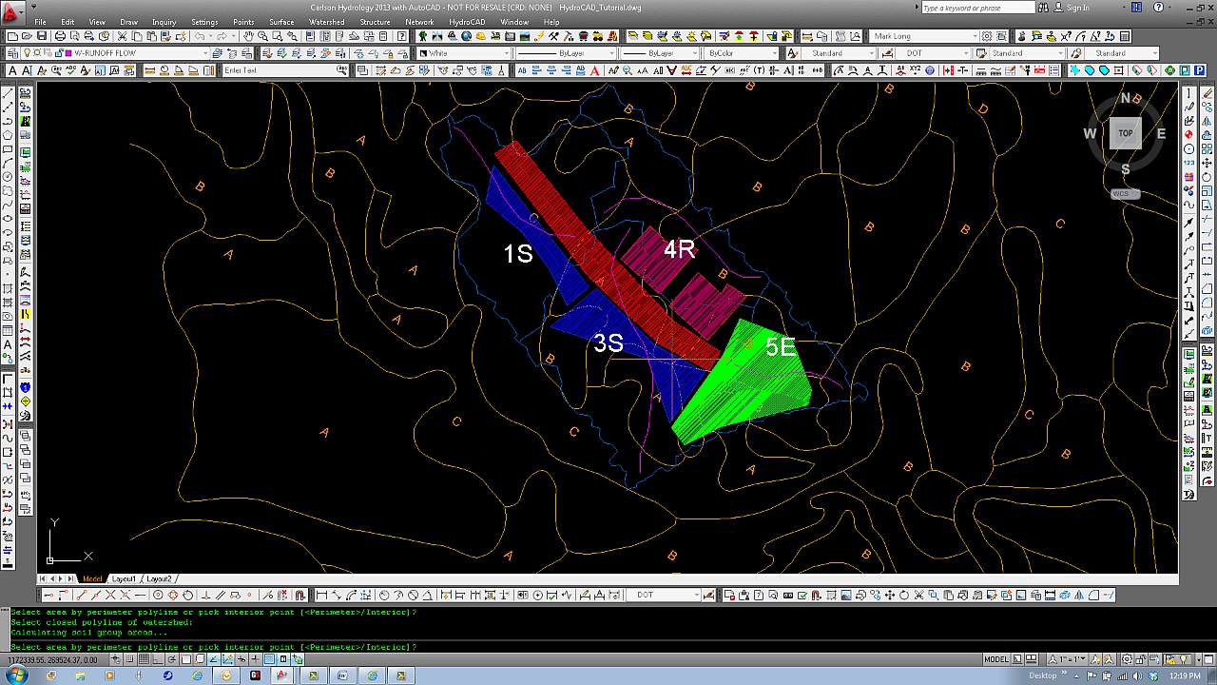
{"action": "key", "text": "Return"}
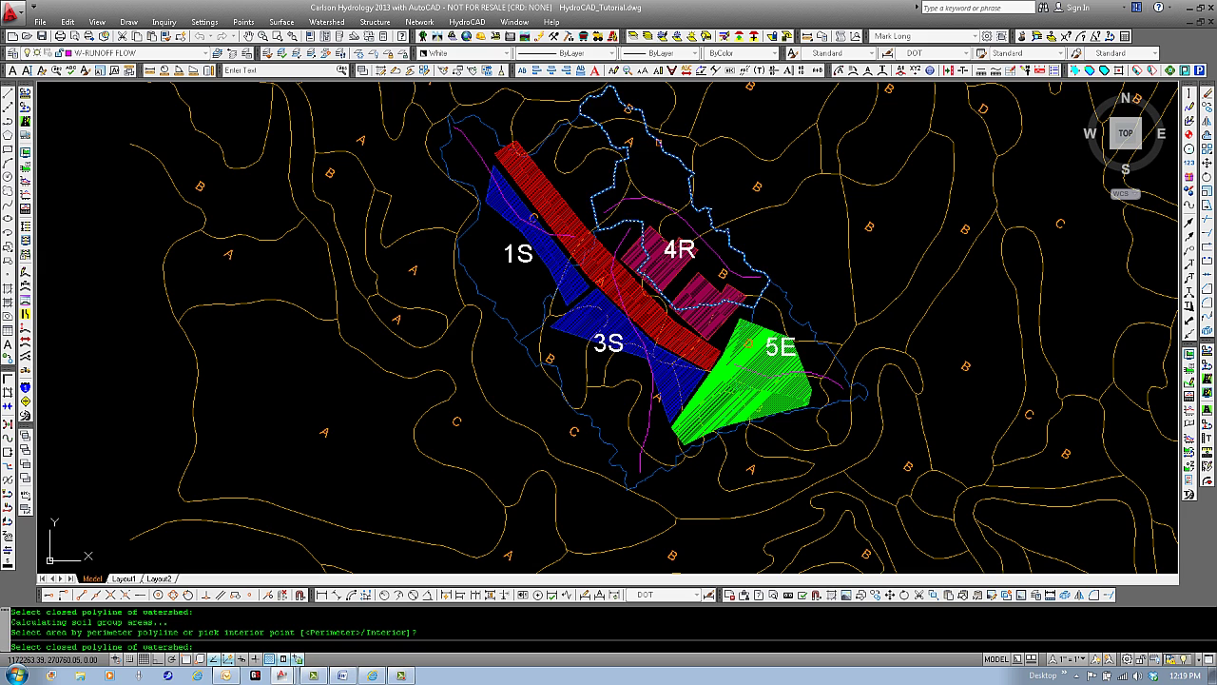
{"action": "left_click", "coordinate": [658, 143]}
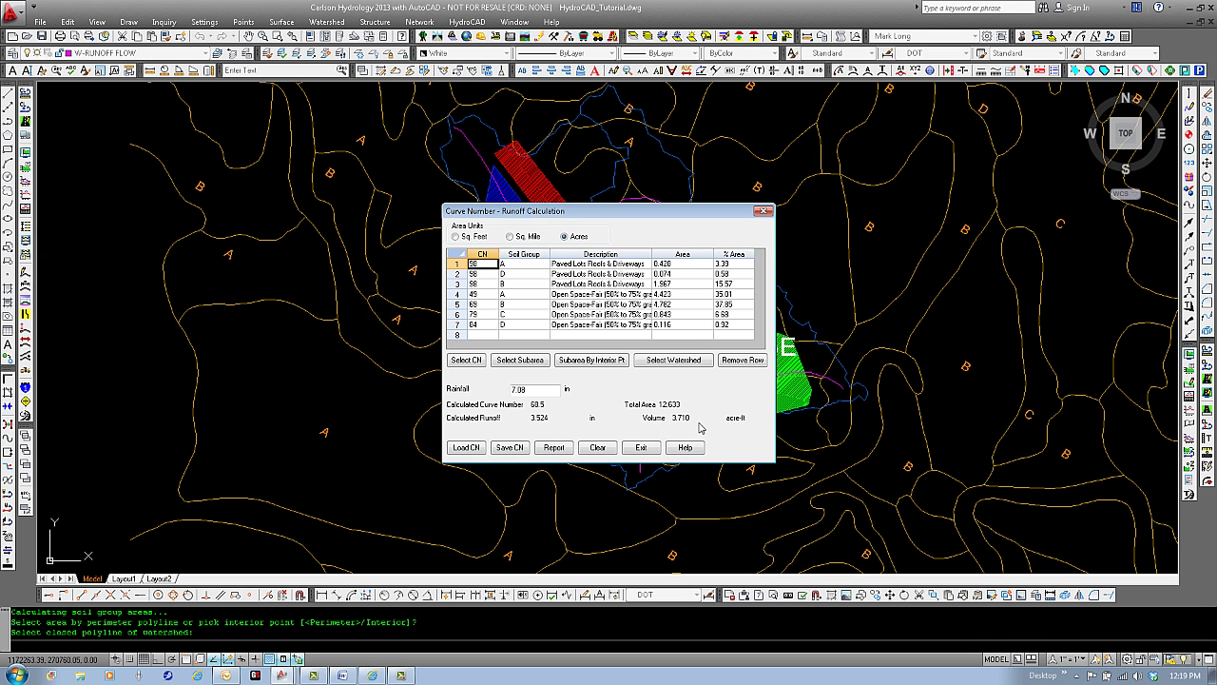
{"action": "left_click", "coordinate": [640, 447]}
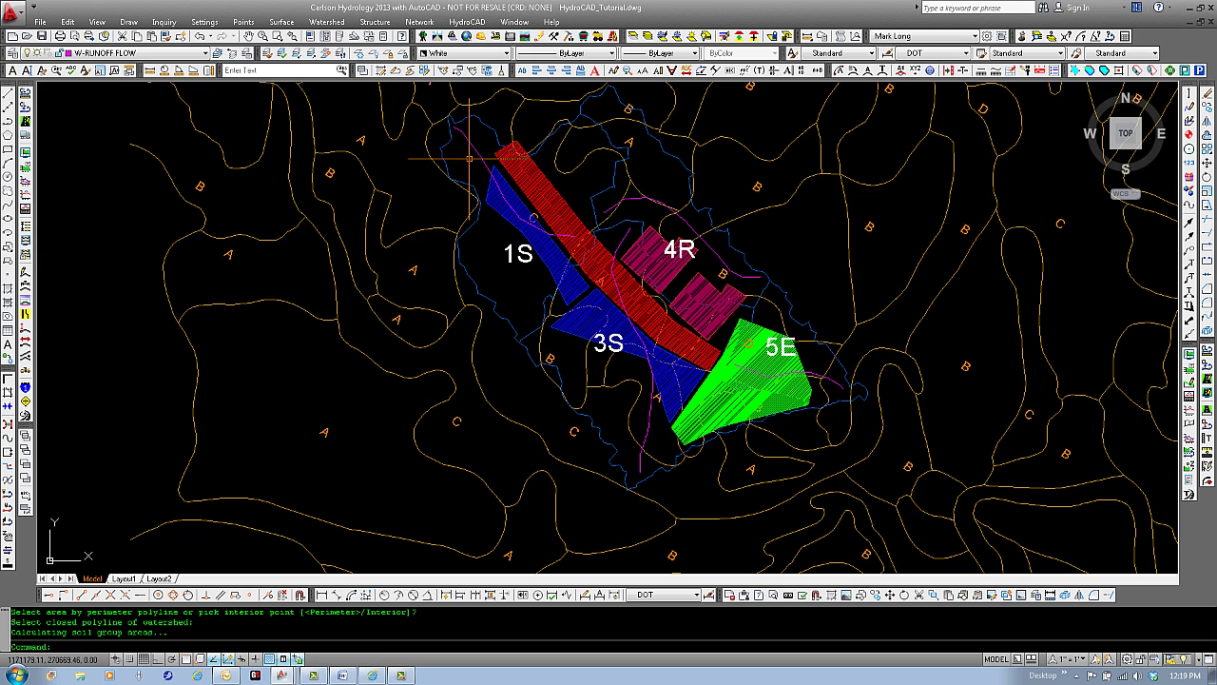
Step: Load hydrocad.rcl from C:\Carlson projects\Settings into the watershed layer definitions and set the hydro method to HydroCAD
{"action": "left_click", "coordinate": [327, 22]}
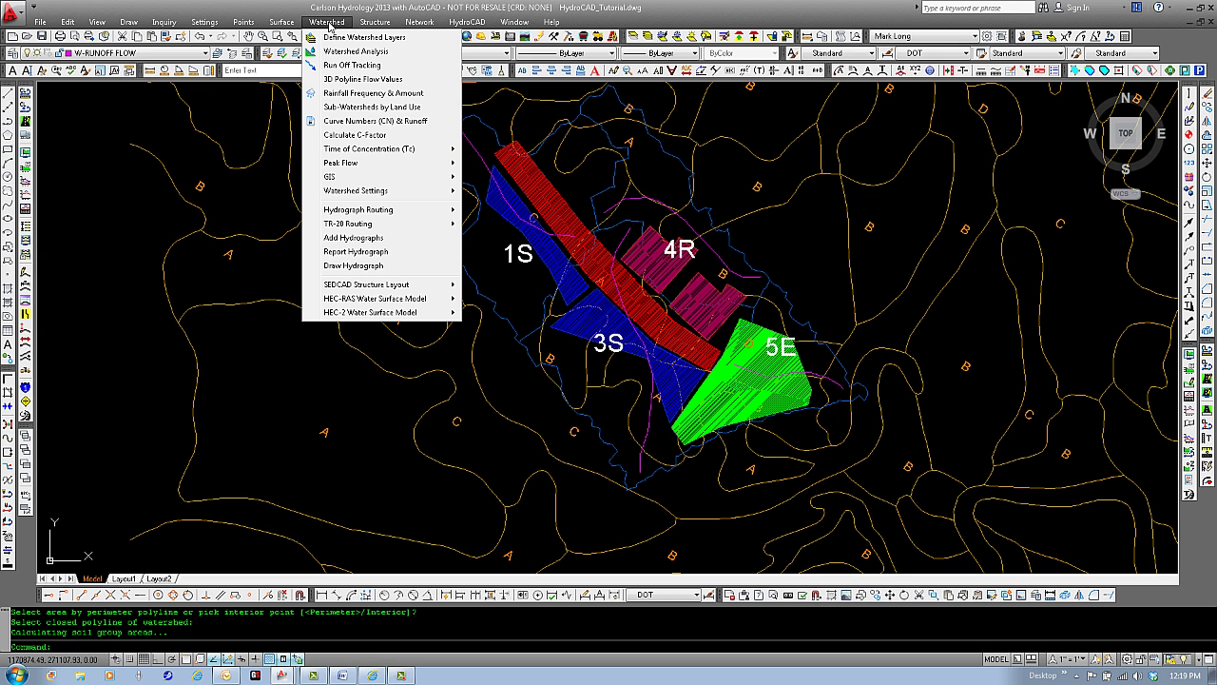
{"action": "left_click", "coordinate": [342, 37]}
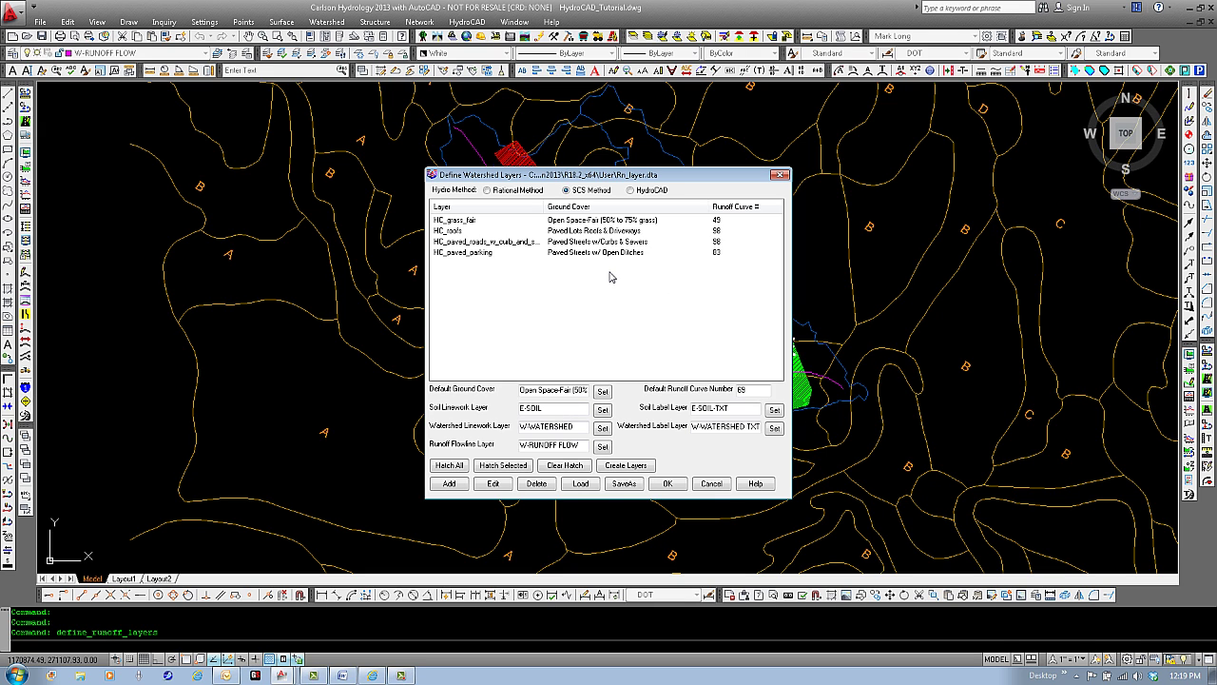
{"action": "left_click", "coordinate": [582, 485]}
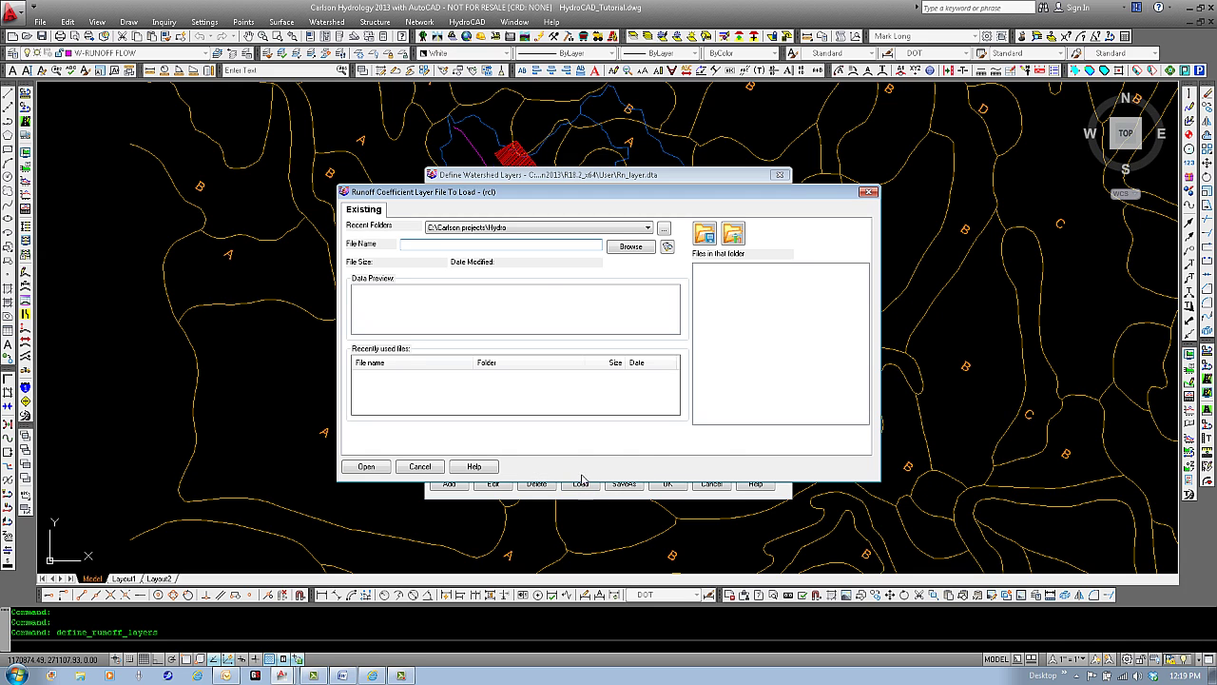
{"action": "left_click", "coordinate": [540, 231]}
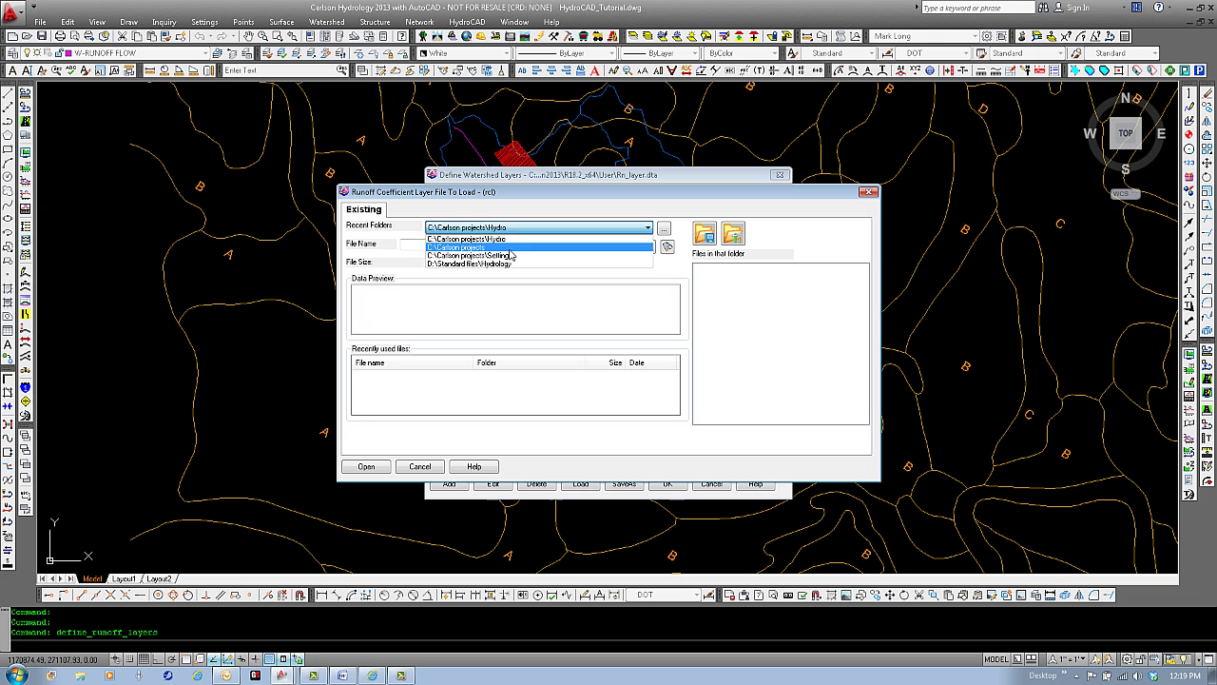
{"action": "left_click", "coordinate": [516, 246]}
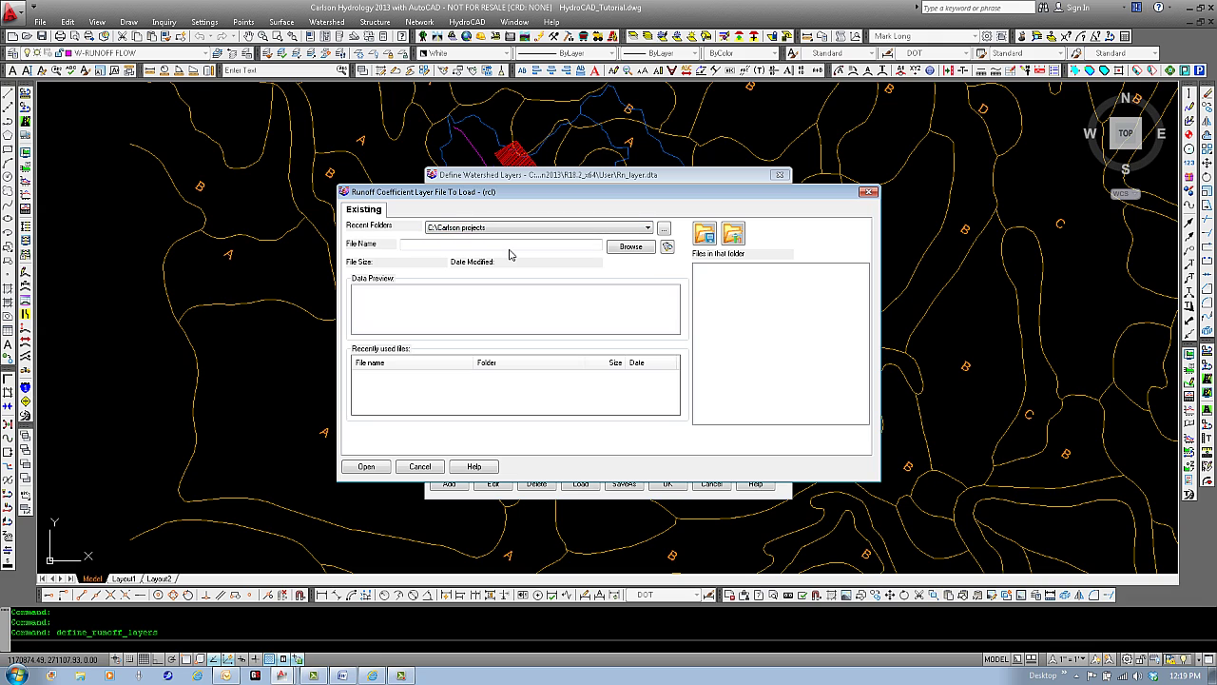
{"action": "left_click", "coordinate": [493, 231]}
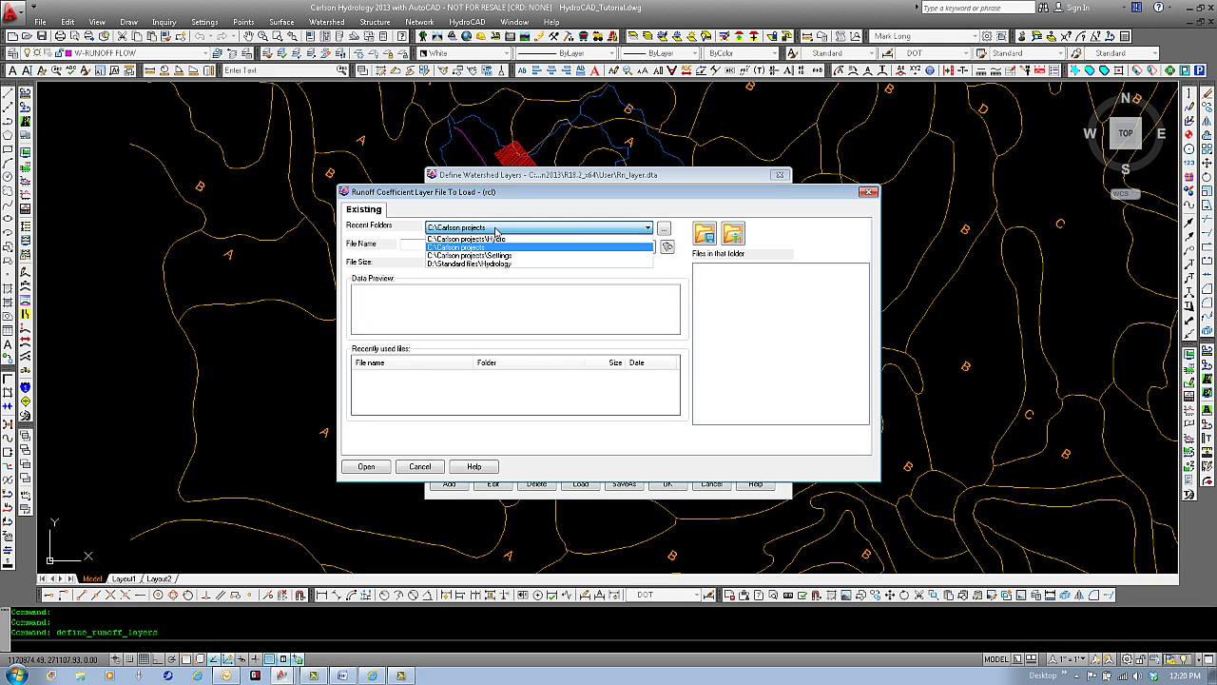
{"action": "left_click", "coordinate": [503, 255]}
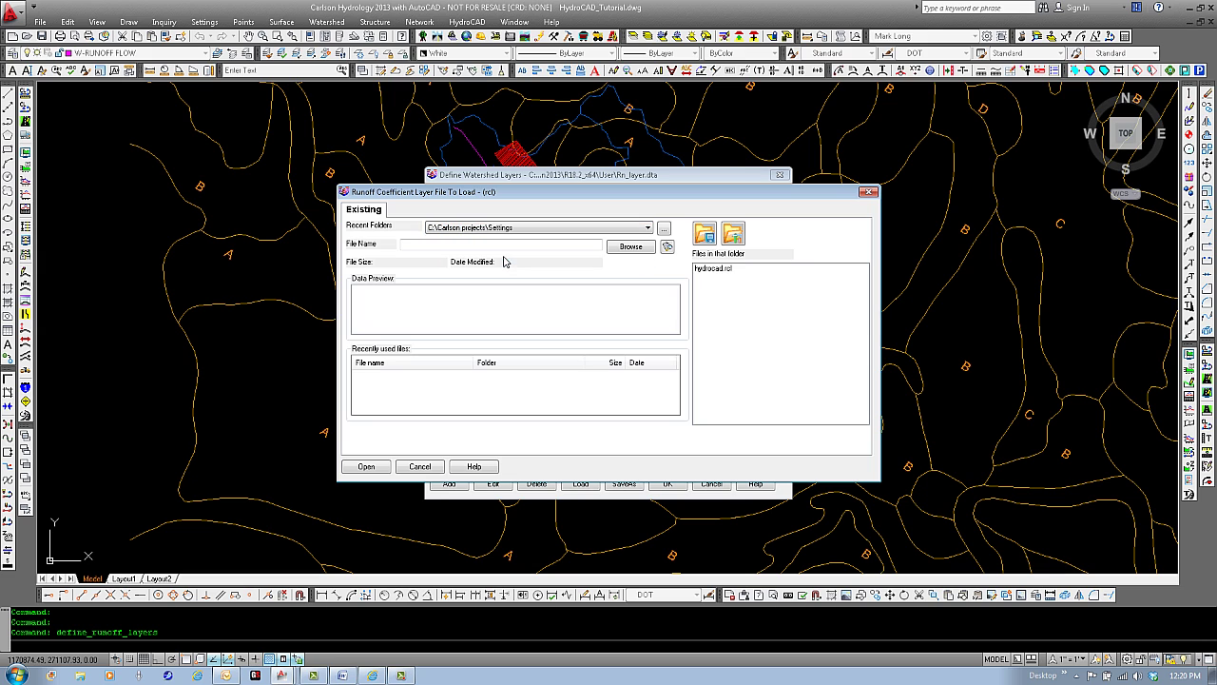
{"action": "double_click", "coordinate": [715, 269]}
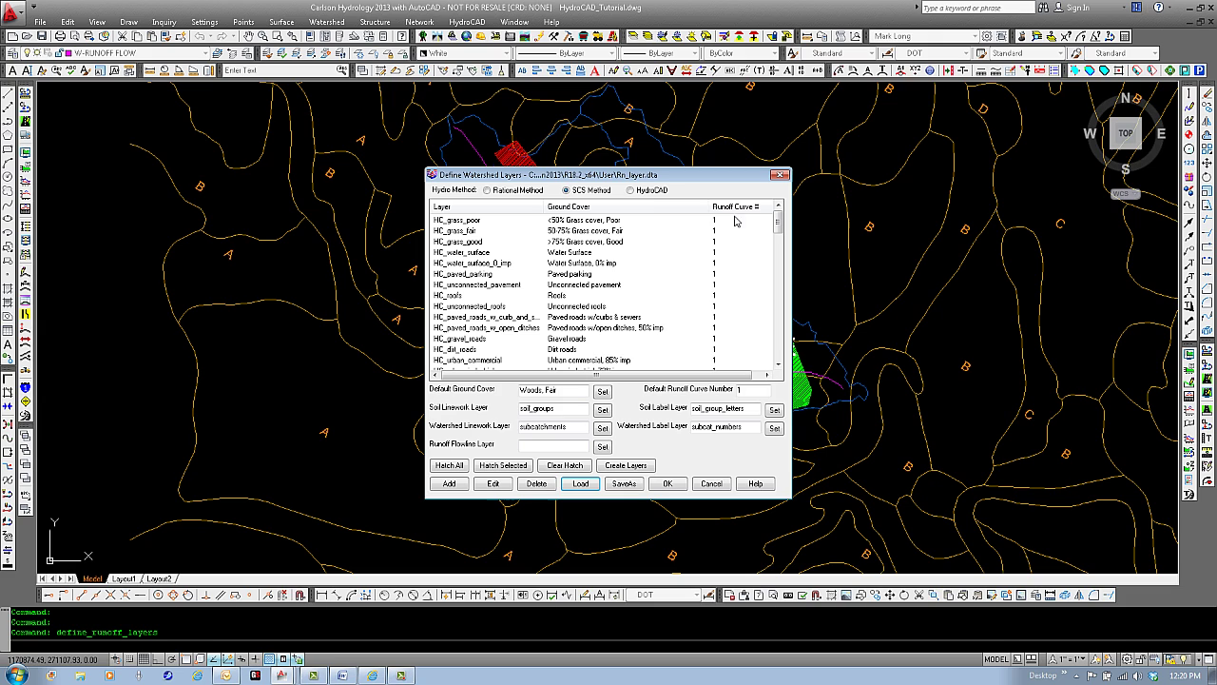
{"action": "left_click", "coordinate": [655, 192]}
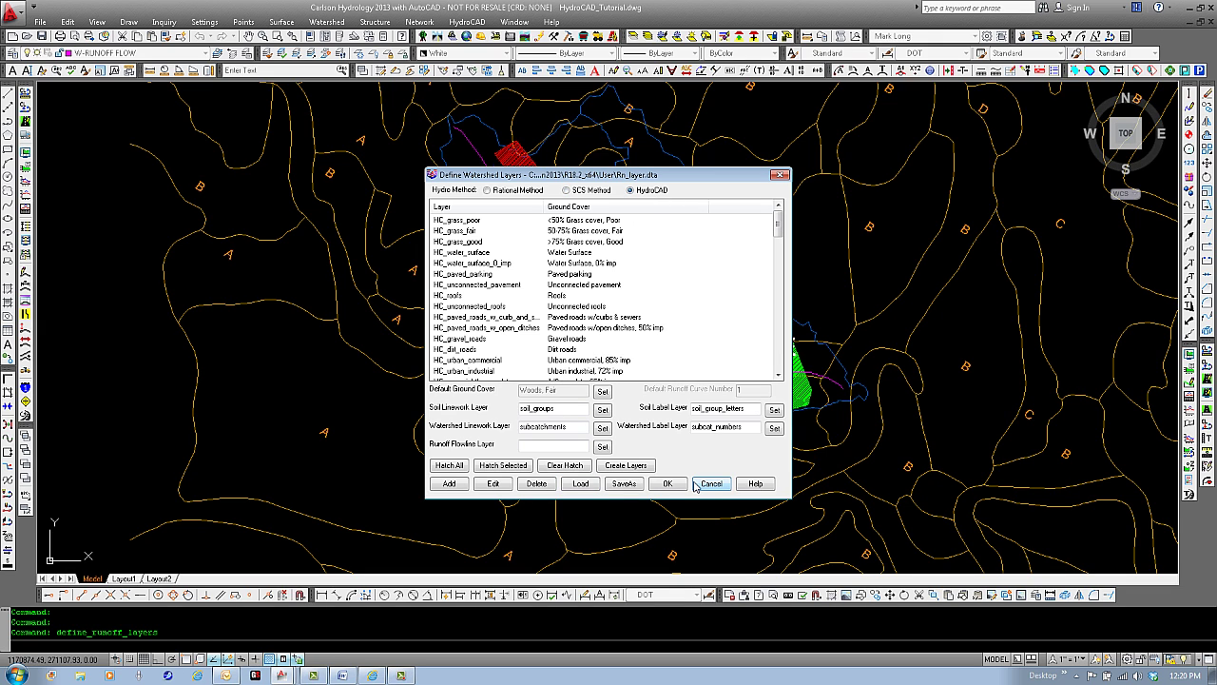